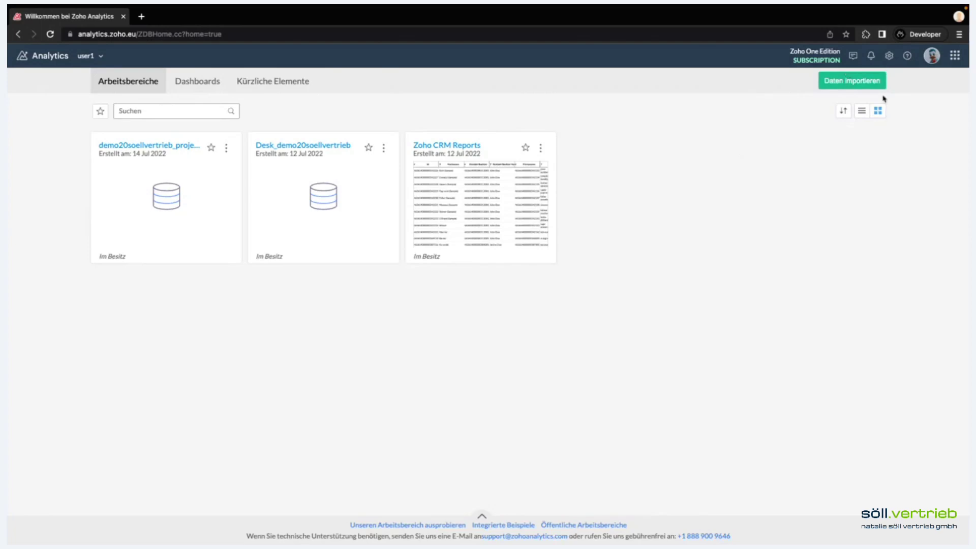
View the data import source catalogue and return to the workspace overview.
click(850, 88)
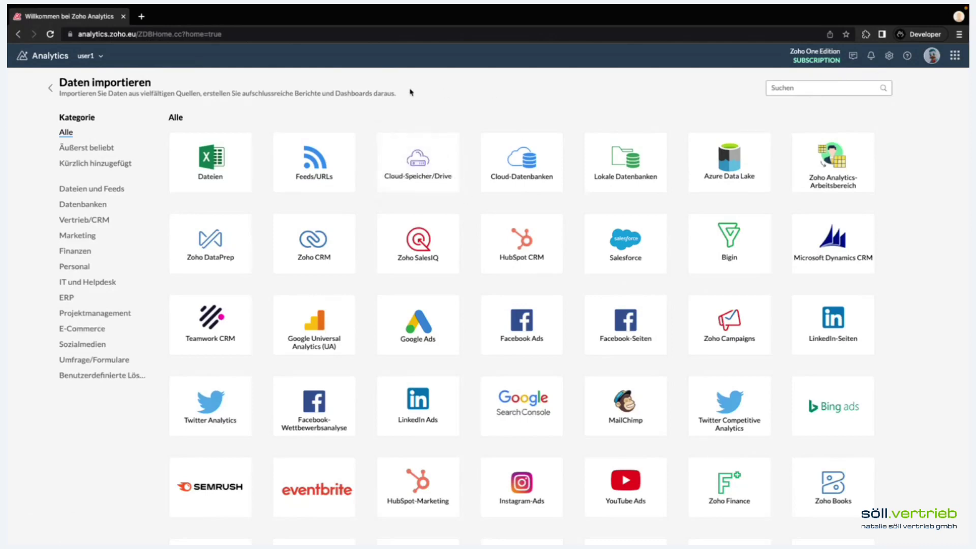
click(51, 90)
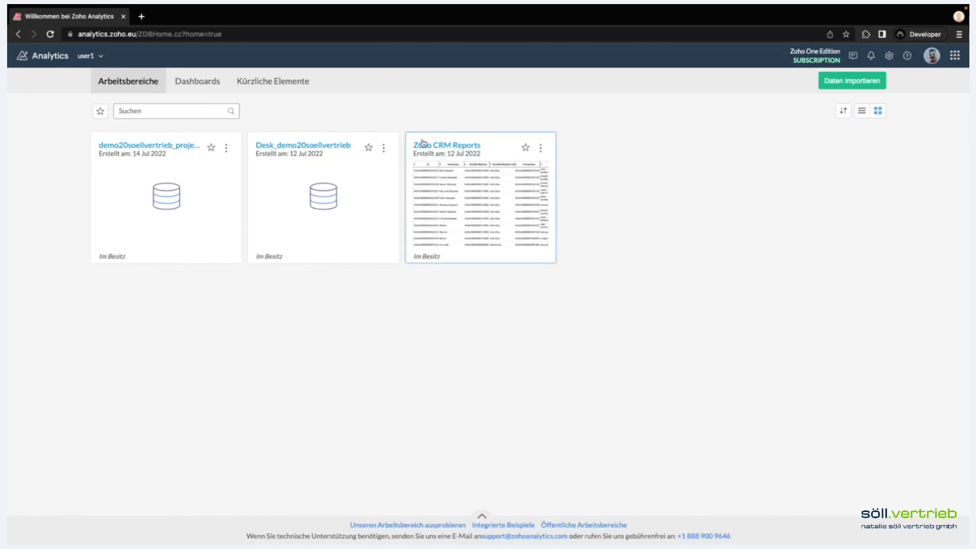
Open the Zoho CRM Reports workspace and close its open Firmen, Kontakte and Abschlüsse tables.
click(491, 218)
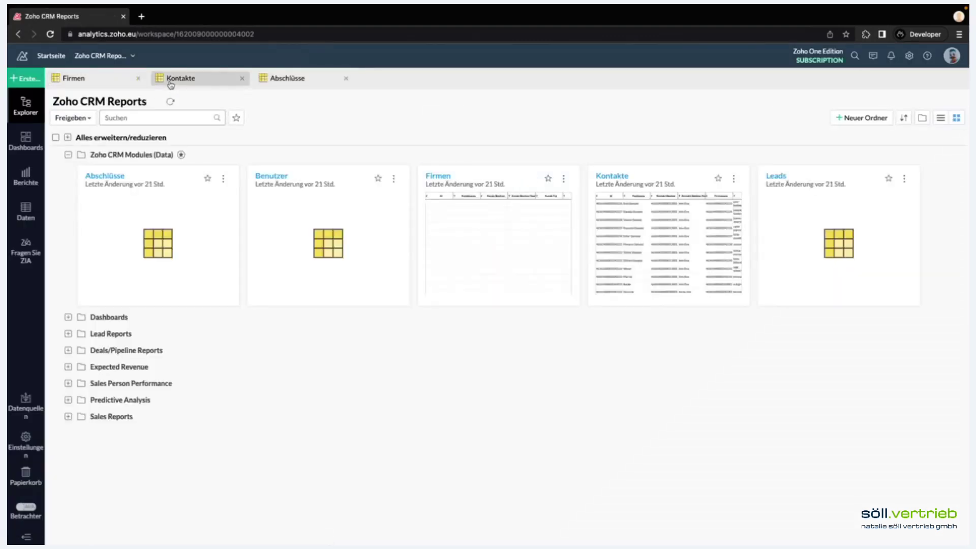
click(139, 79)
click(139, 79)
click(139, 79)
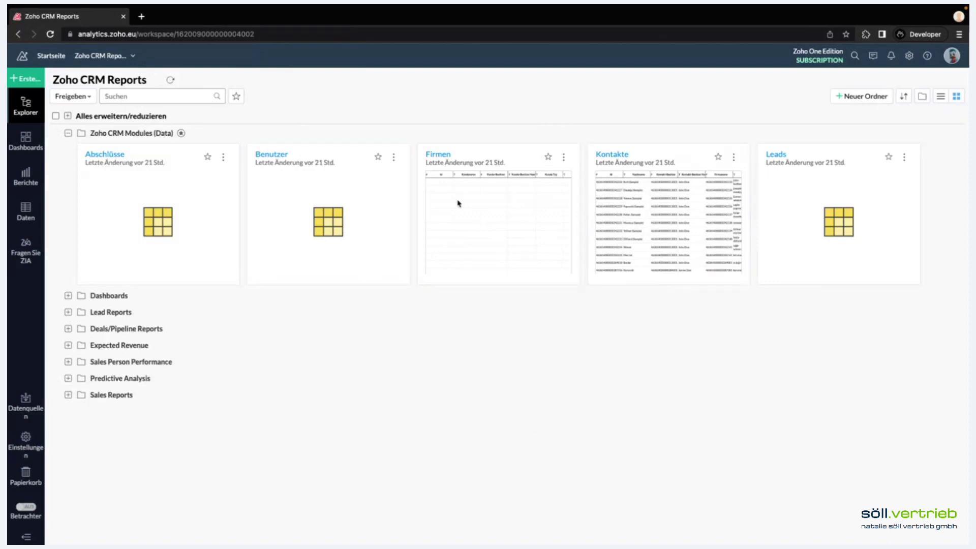
Open the Kontakte table in the Zoho CRM Modules (Data) folder and review its contact records.
click(623, 184)
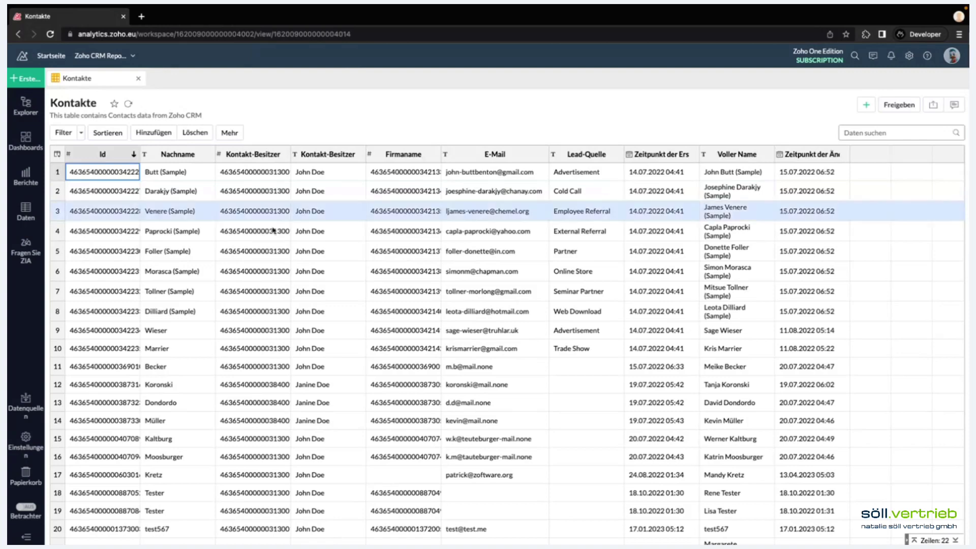
scroll(591, 237, down, 1)
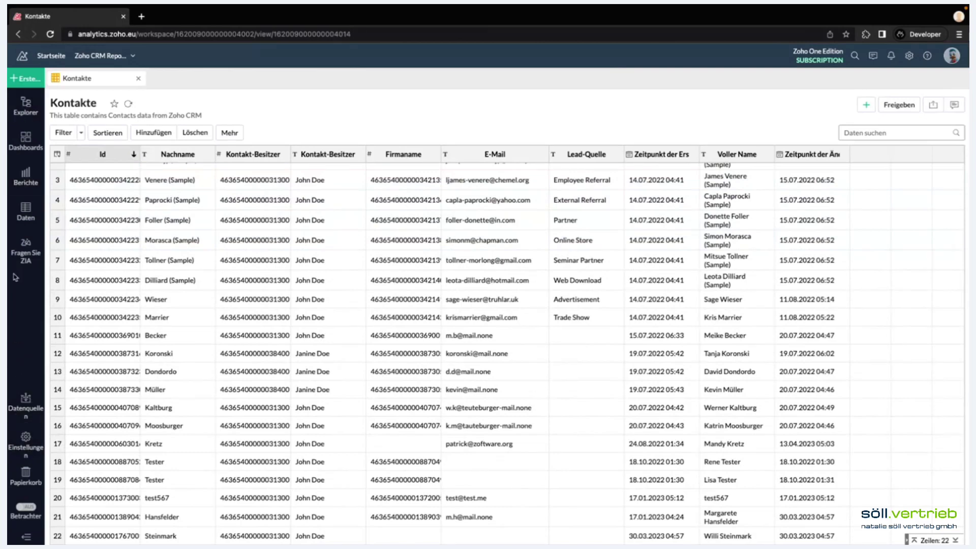
Open the data sources of the Zoho CRM Reports workspace and start adding another data source.
click(23, 412)
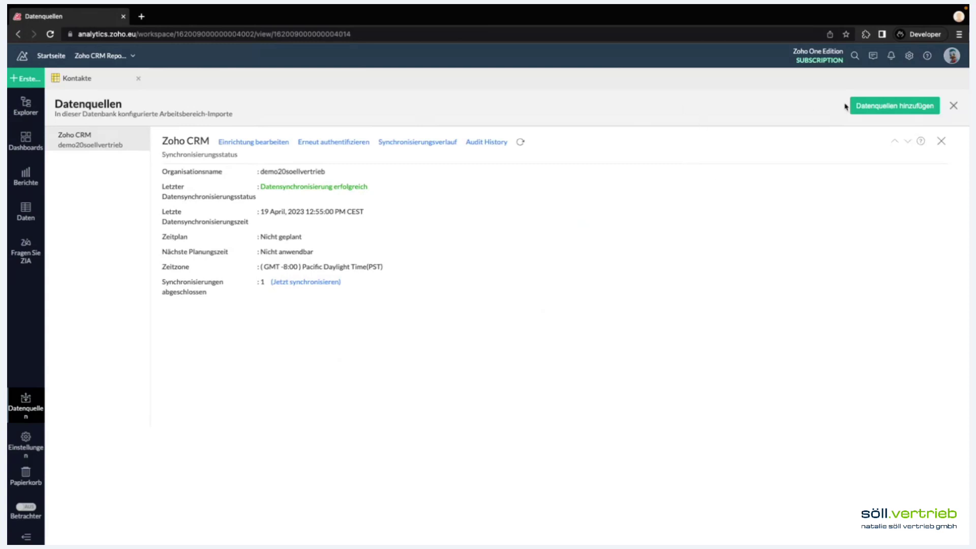
click(893, 107)
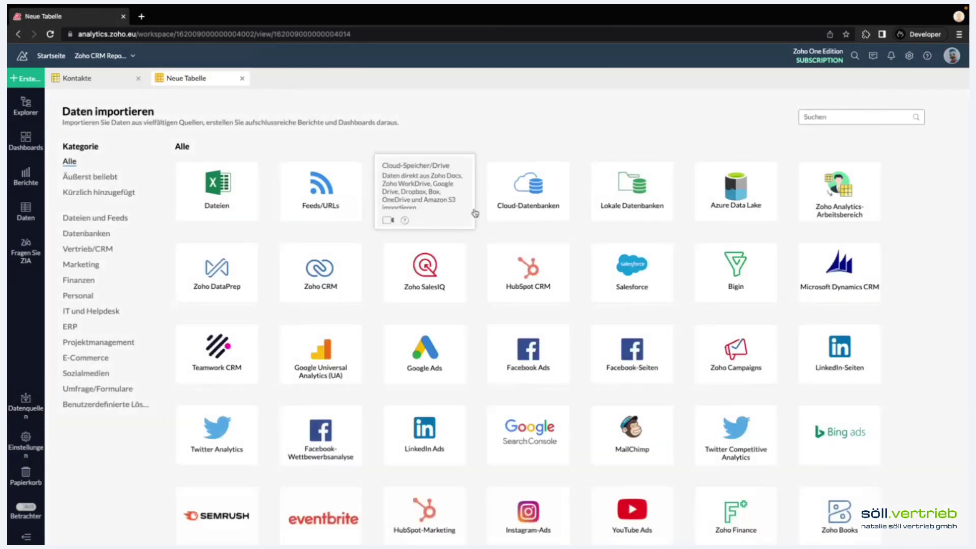
Examine the full catalogue of import sources, including files, databases, and the CRM, advertising, finance, helpdesk and e-commerce connectors.
scroll(595, 162, down, 3)
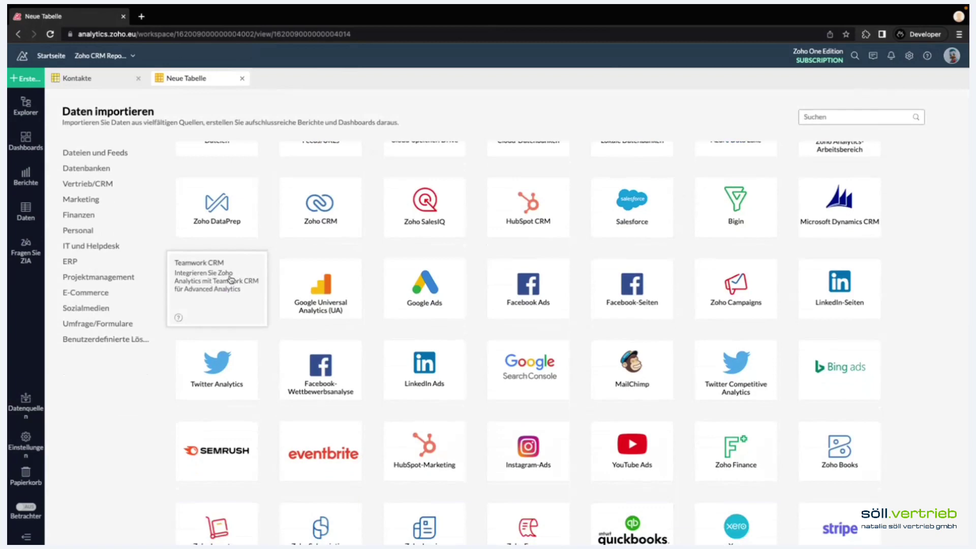
scroll(459, 256, up, 3)
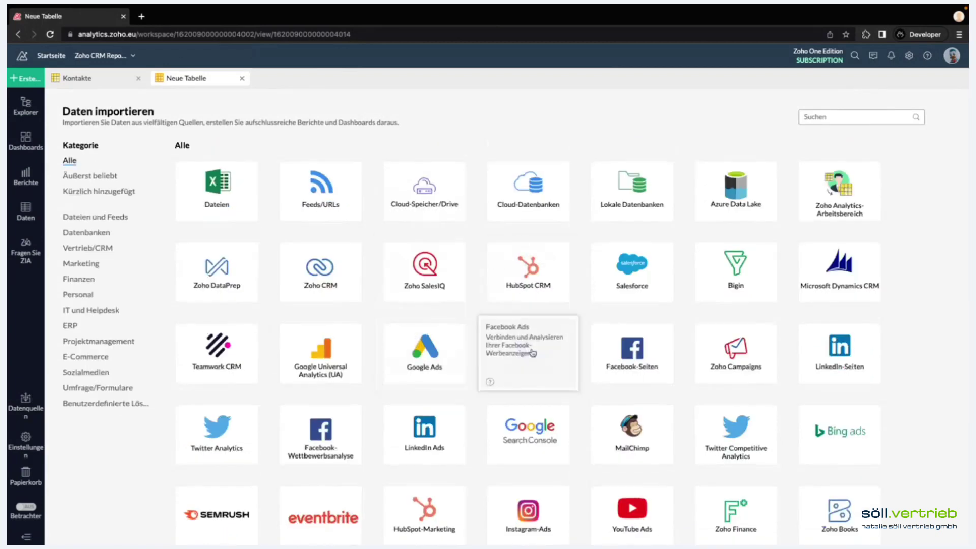
scroll(532, 352, down, 7)
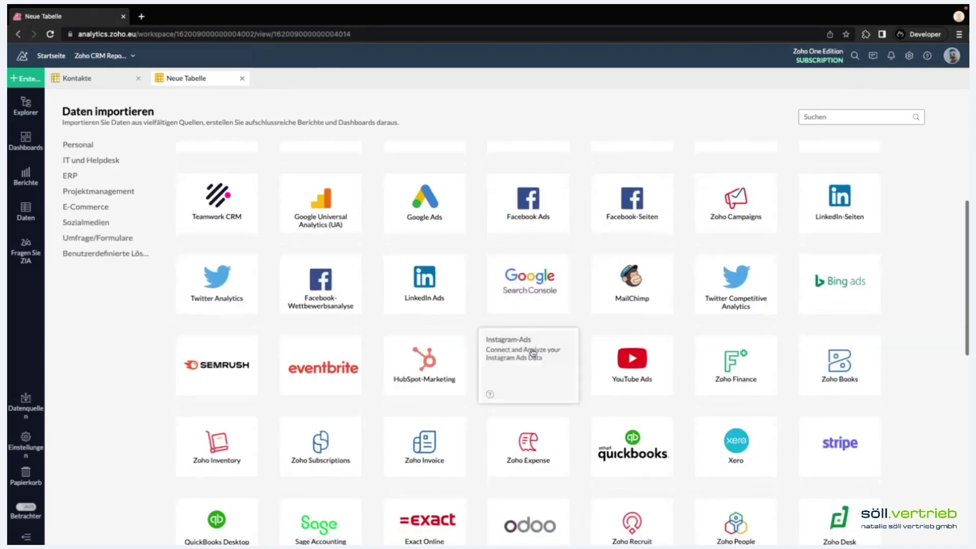
scroll(532, 352, down, 6)
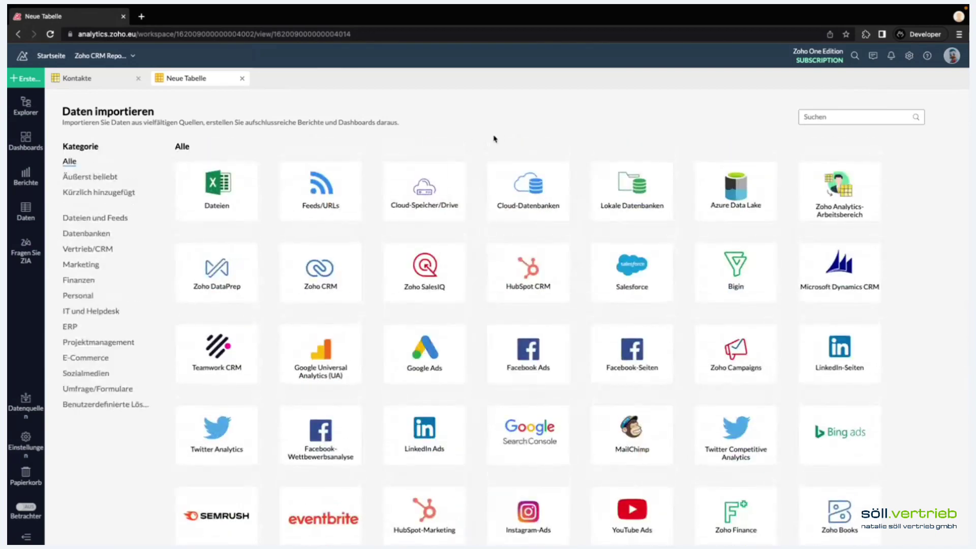
mouse_move(198, 267)
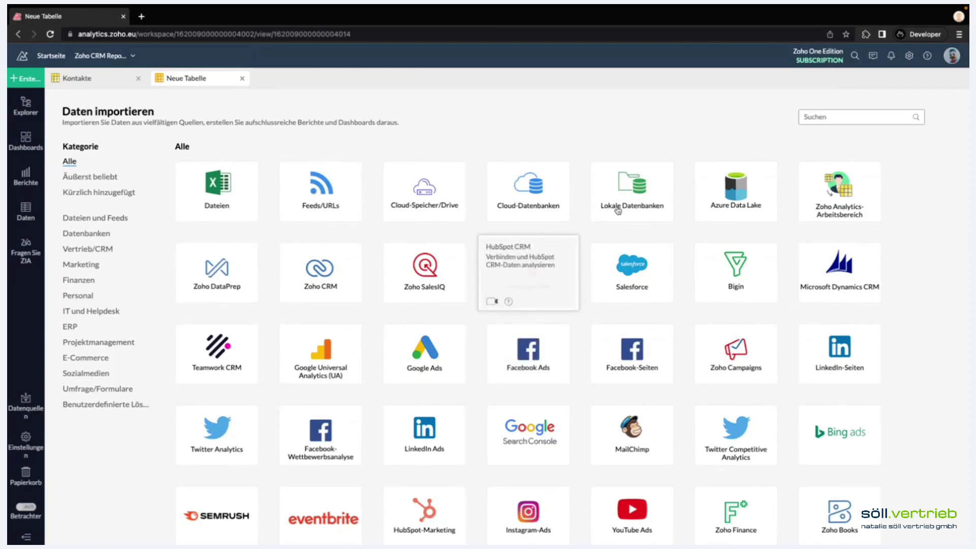
mouse_move(644, 191)
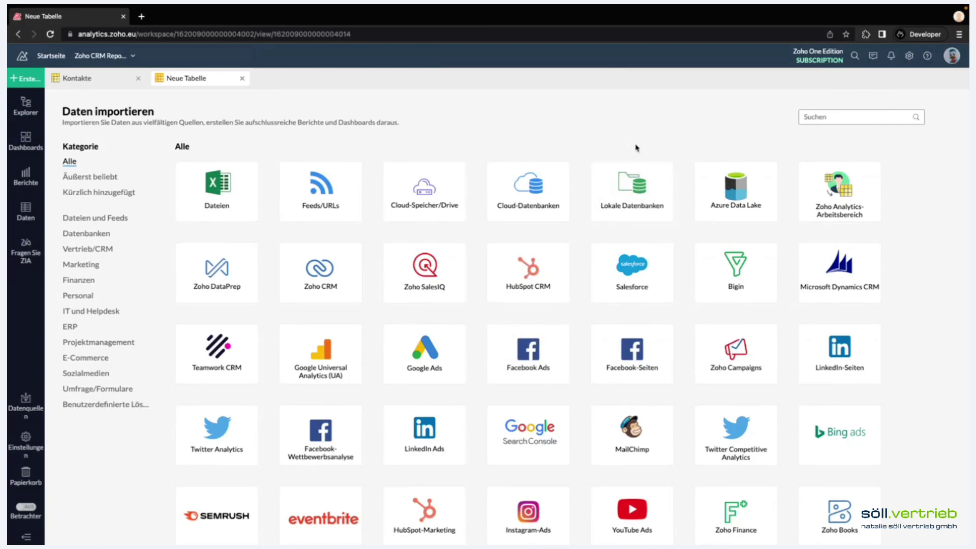
mouse_move(295, 324)
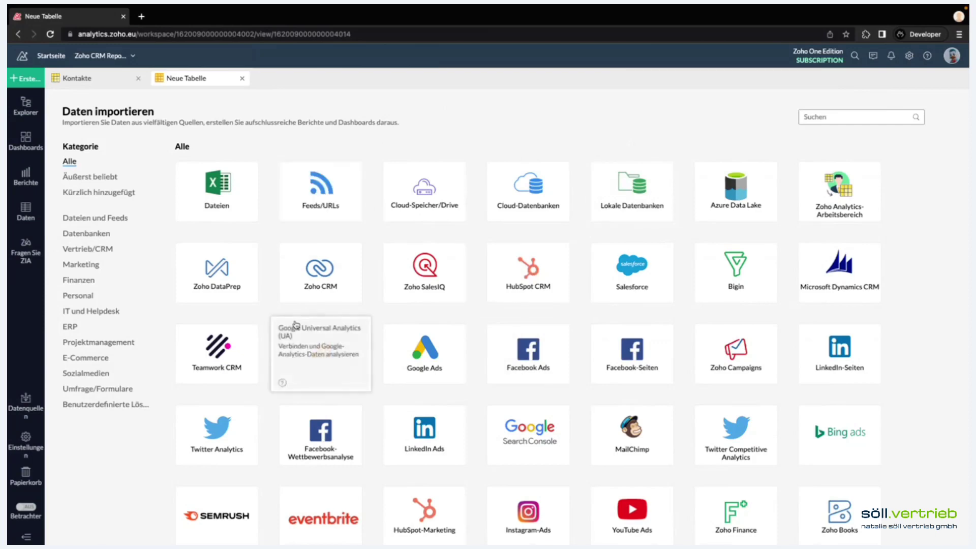
scroll(571, 386, down, 1)
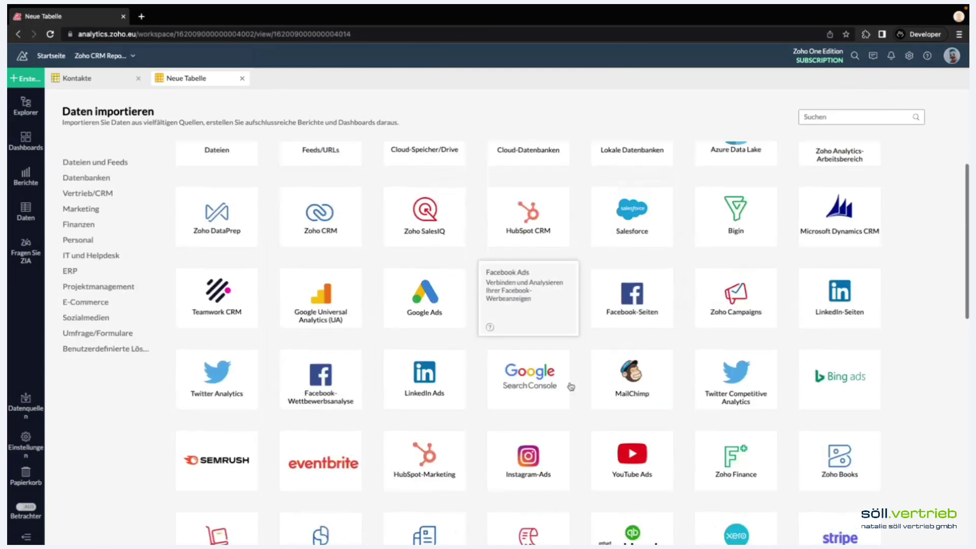
scroll(458, 325, down, 2)
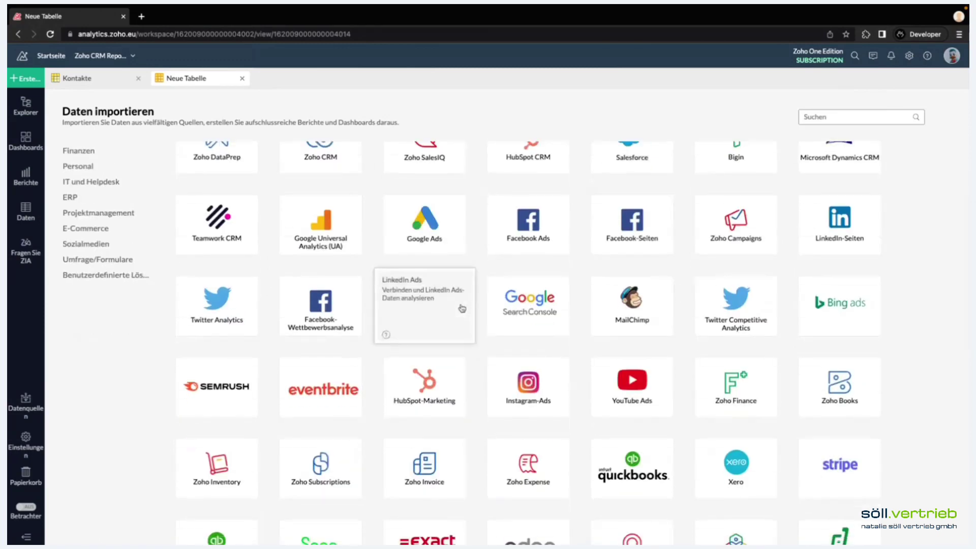
scroll(460, 330, down, 3)
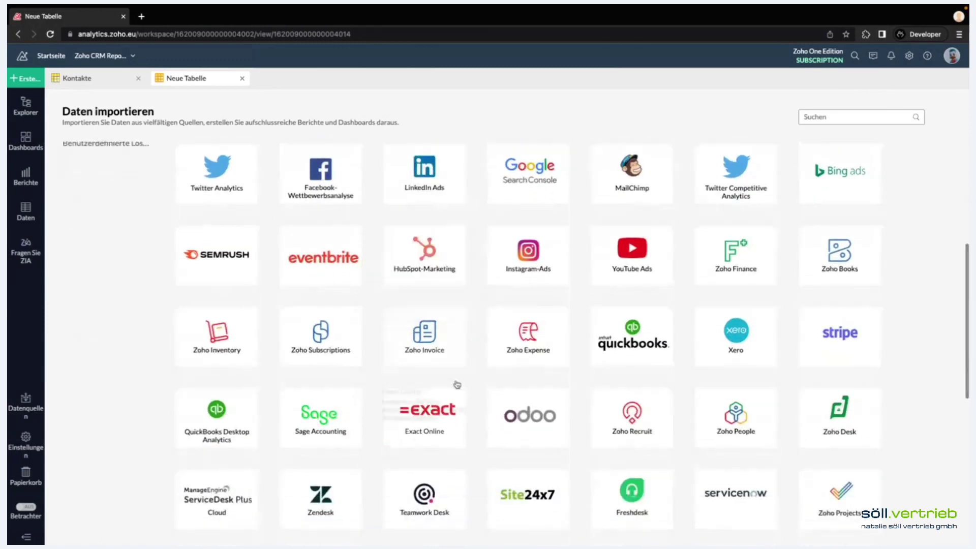
scroll(457, 385, down, 3)
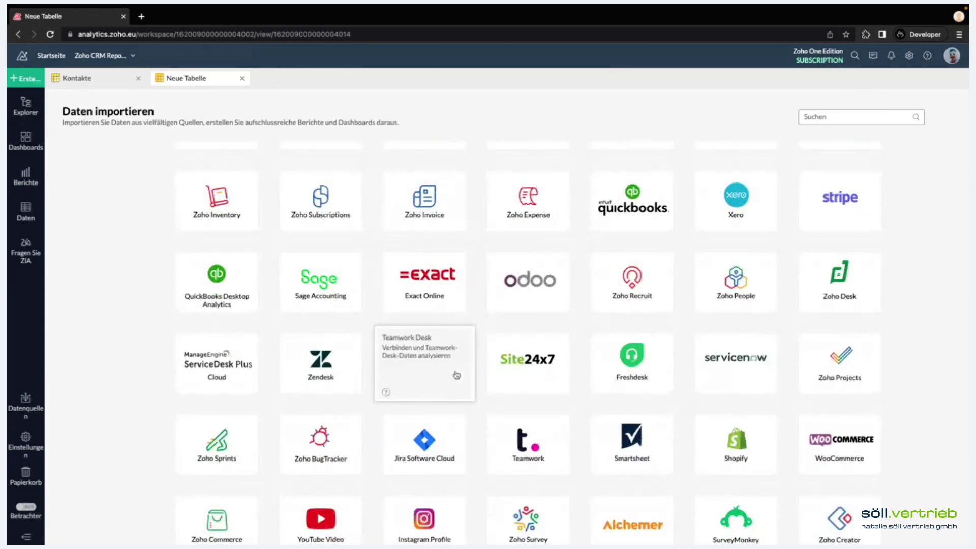
scroll(455, 375, up, 8)
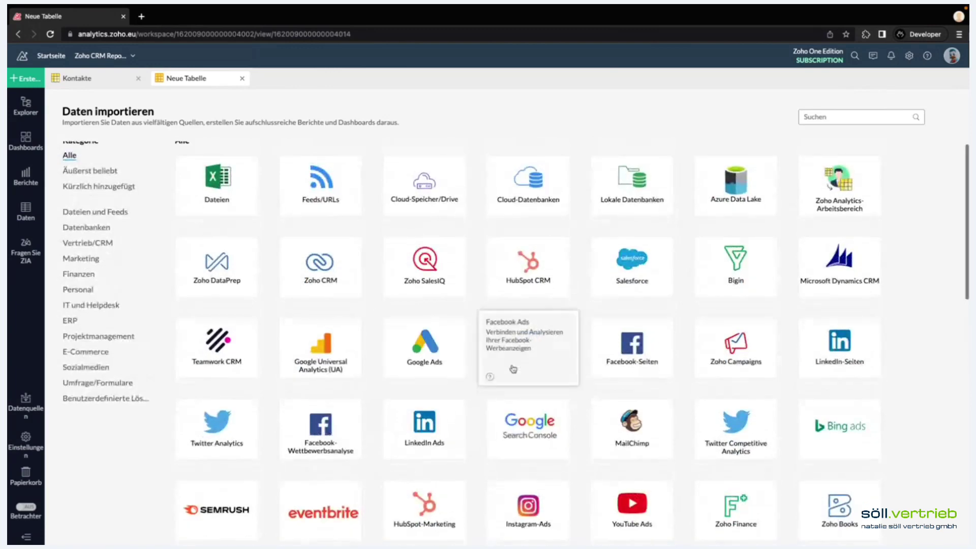
scroll(512, 366, down, 2)
scroll(512, 369, down, 3)
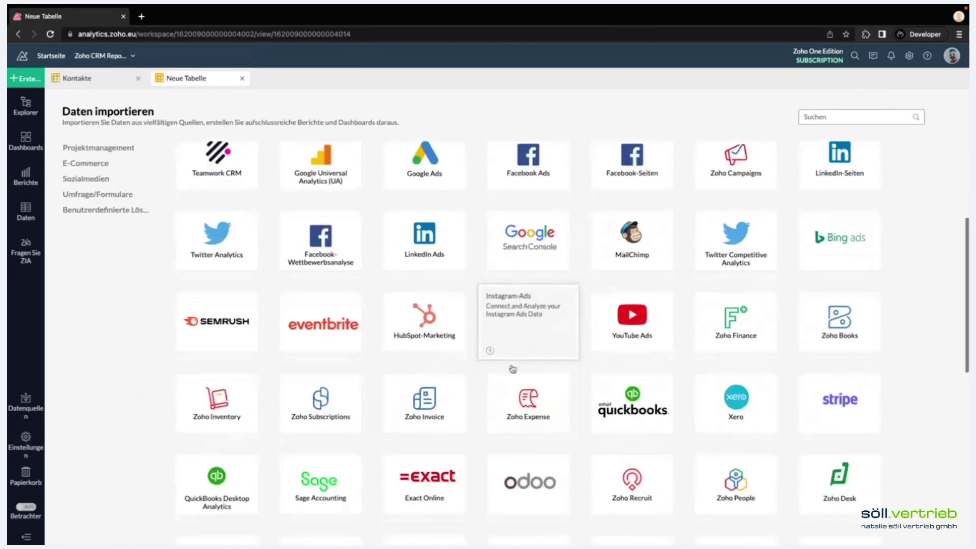
scroll(512, 369, down, 2)
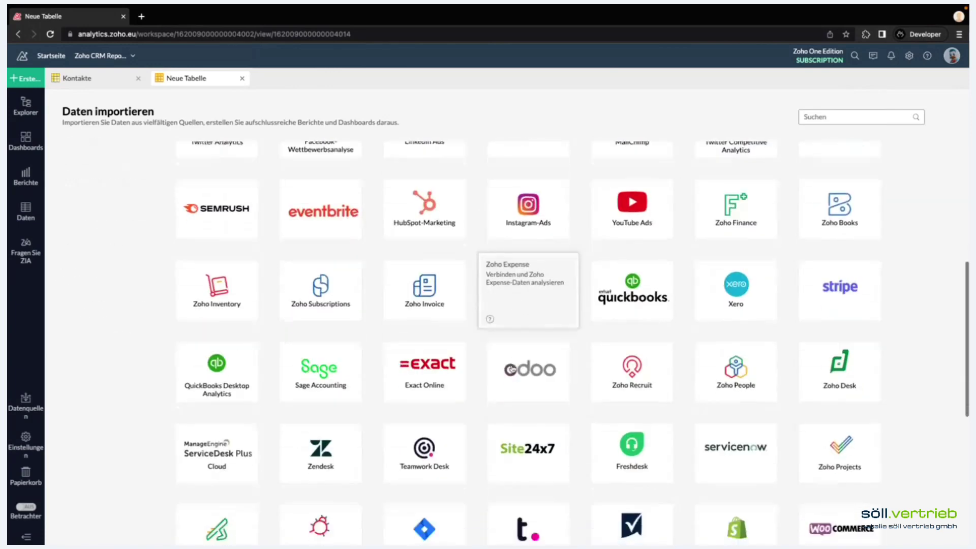
scroll(941, 311, down, 2)
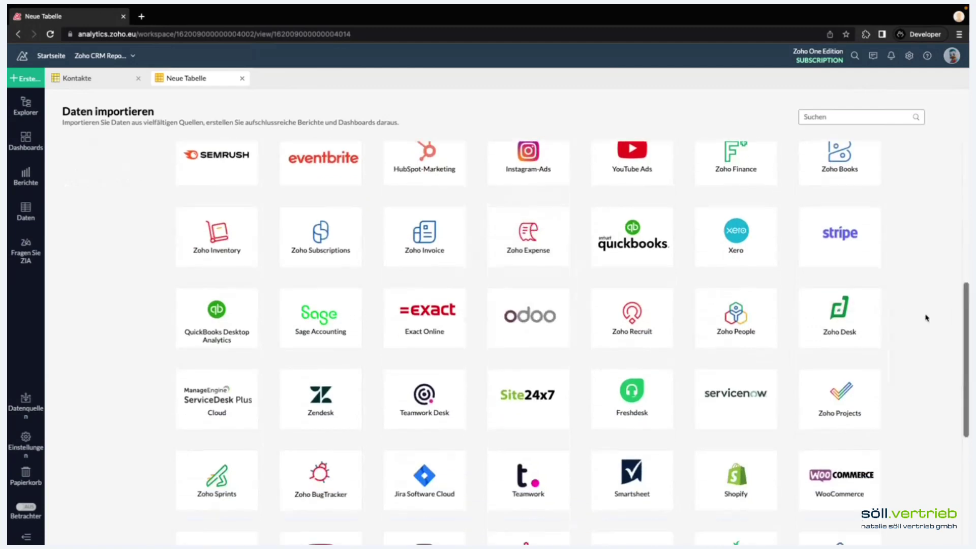
scroll(919, 312, down, 2)
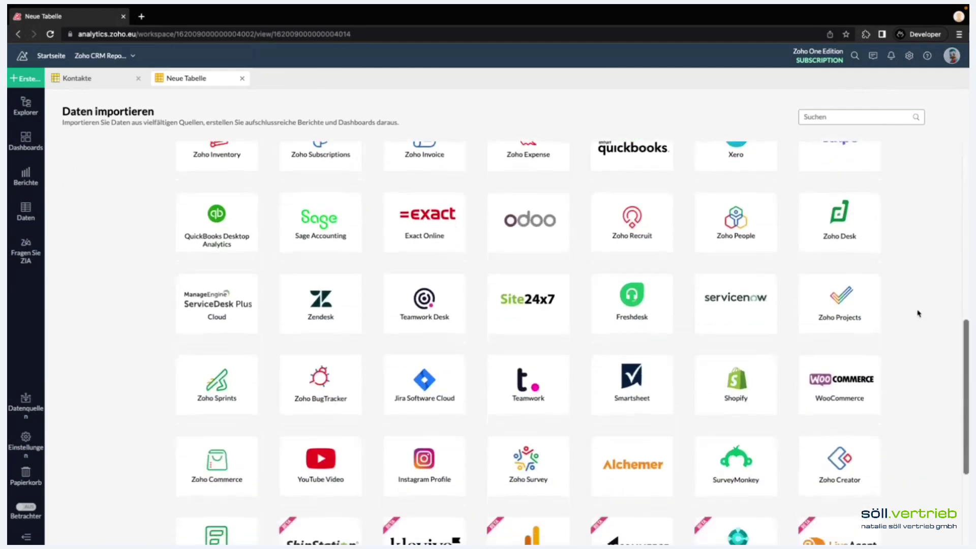
scroll(919, 312, down, 1)
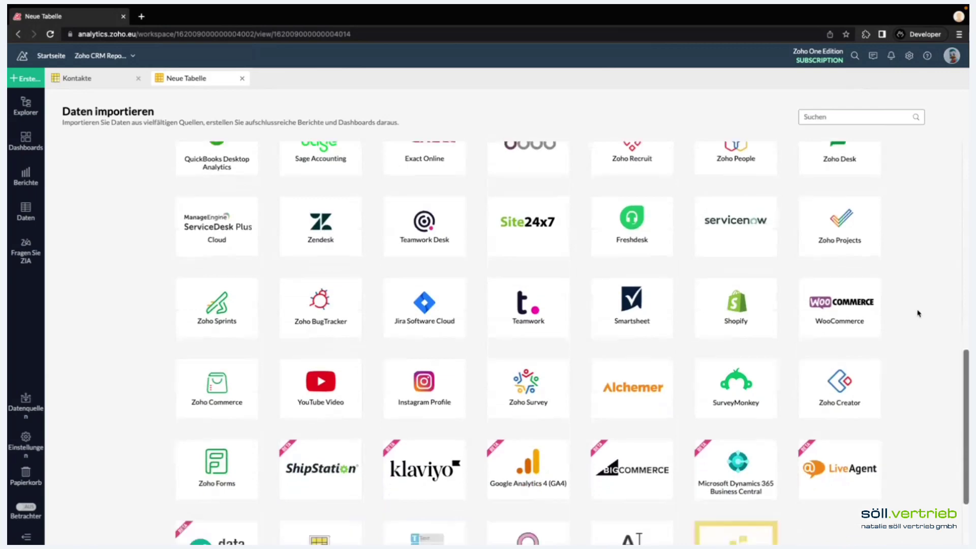
scroll(919, 313, down, 1)
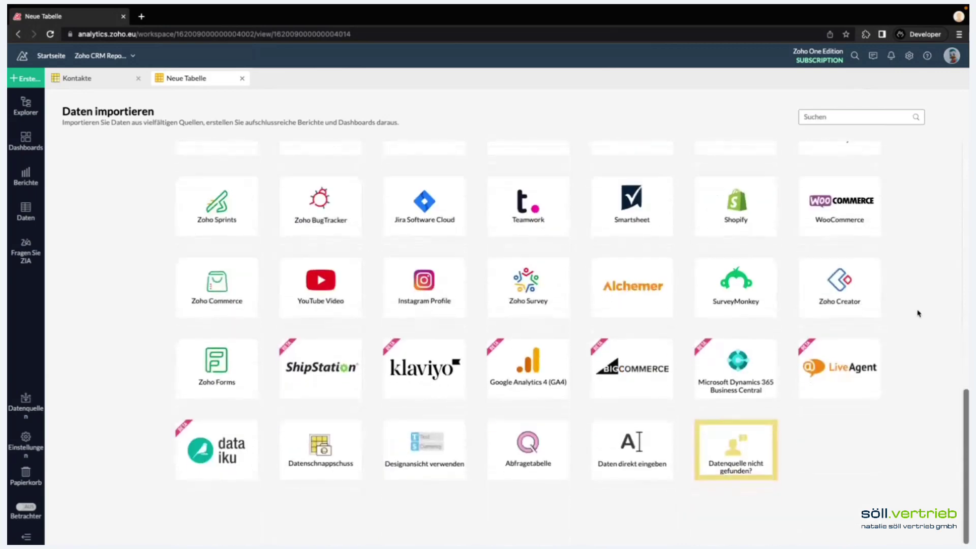
mouse_move(198, 315)
scroll(121, 258, up, 2)
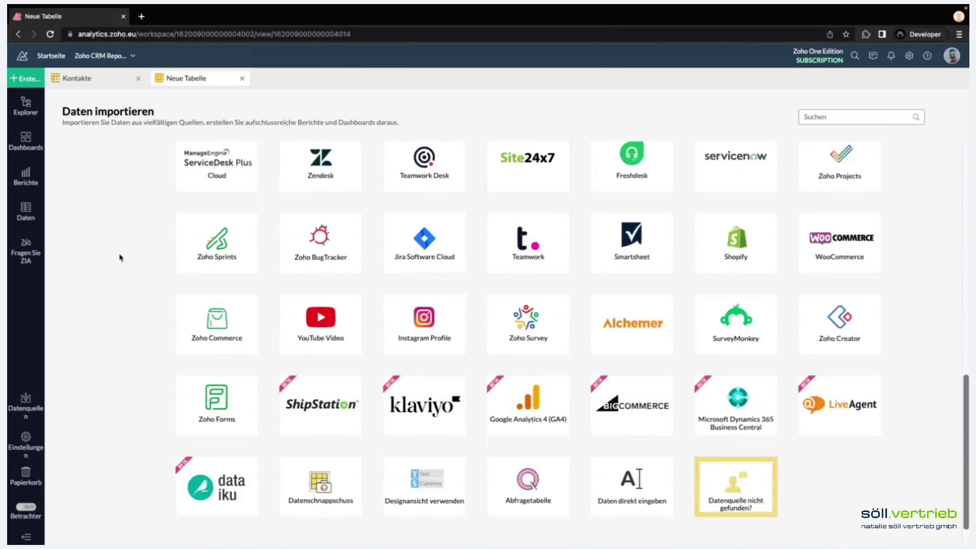
scroll(120, 257, up, 4)
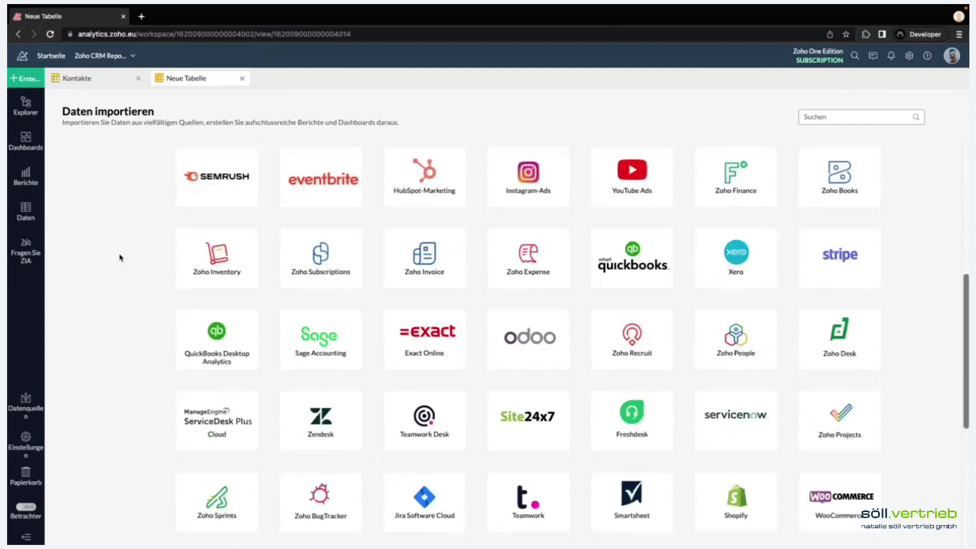
scroll(121, 258, up, 2)
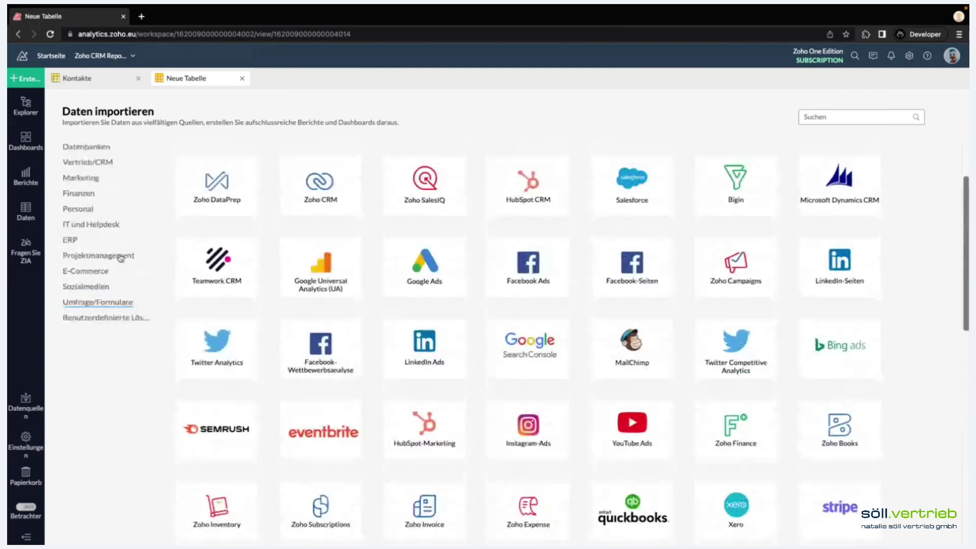
scroll(120, 258, down, 6)
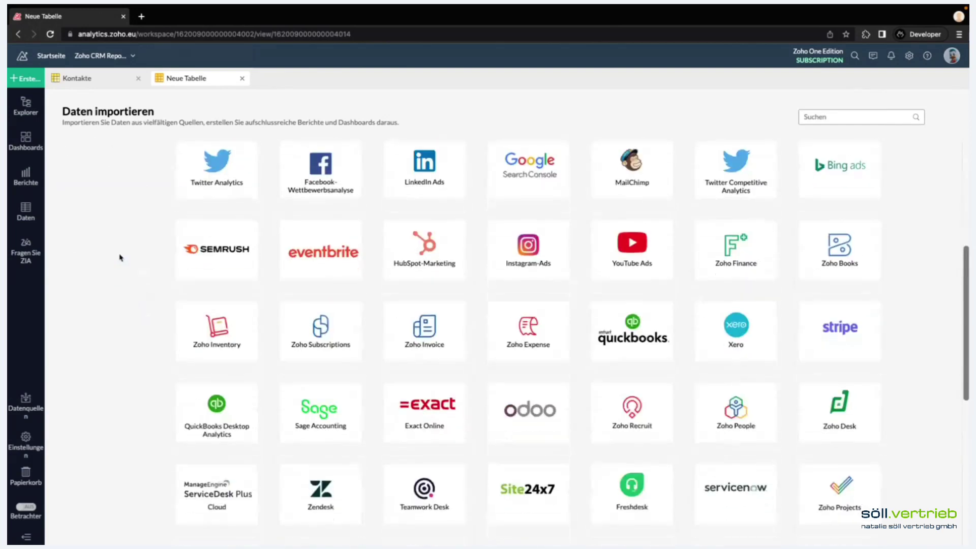
scroll(121, 257, down, 2)
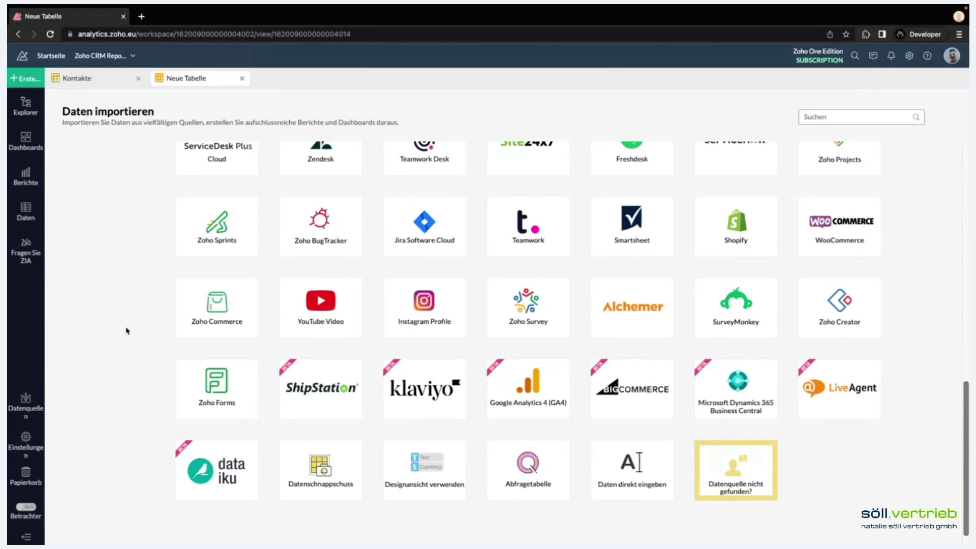
scroll(127, 331, up, 9)
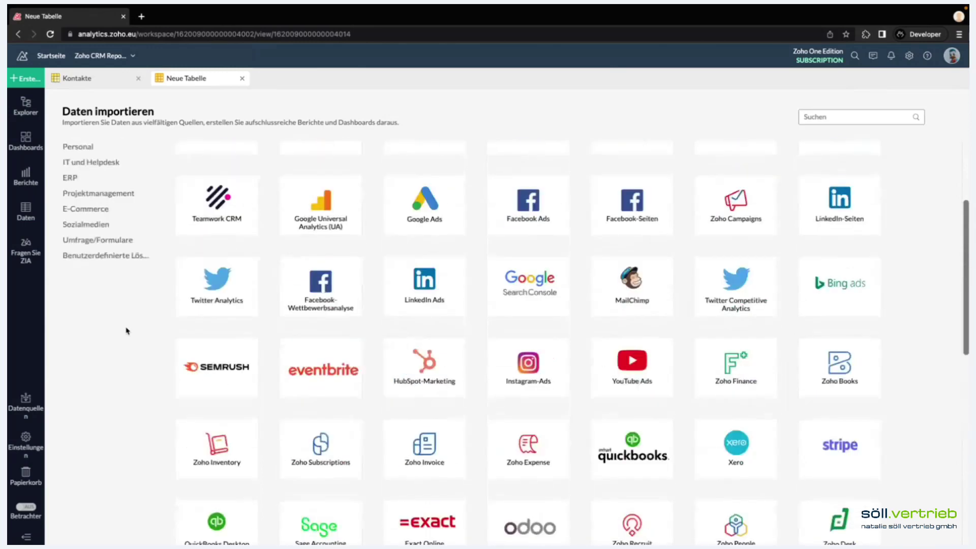
scroll(127, 331, up, 3)
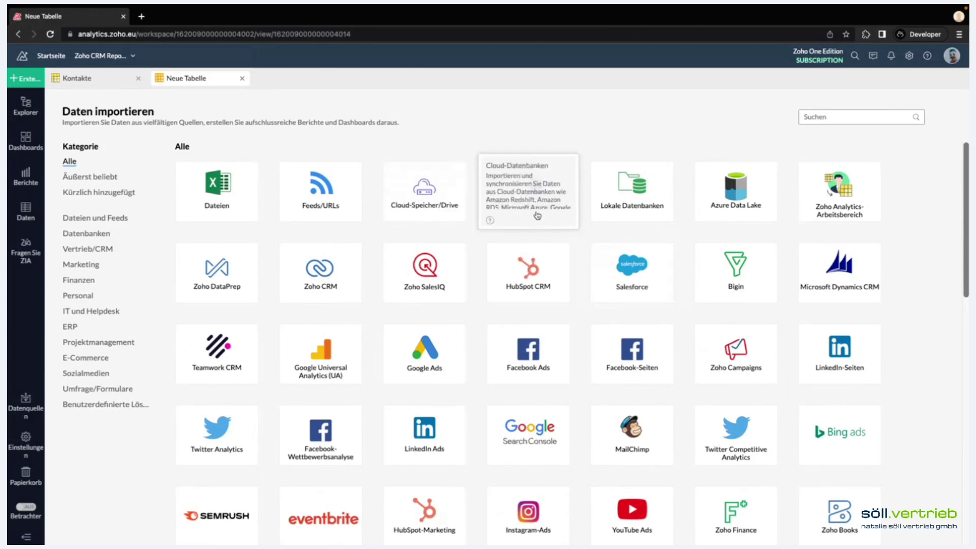
scroll(590, 330, down, 3)
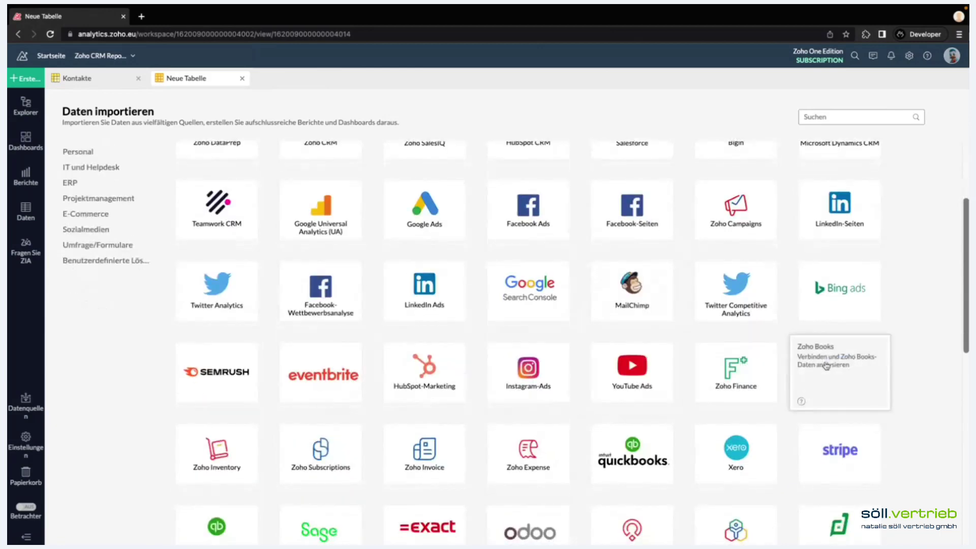
scroll(528, 285, up, 3)
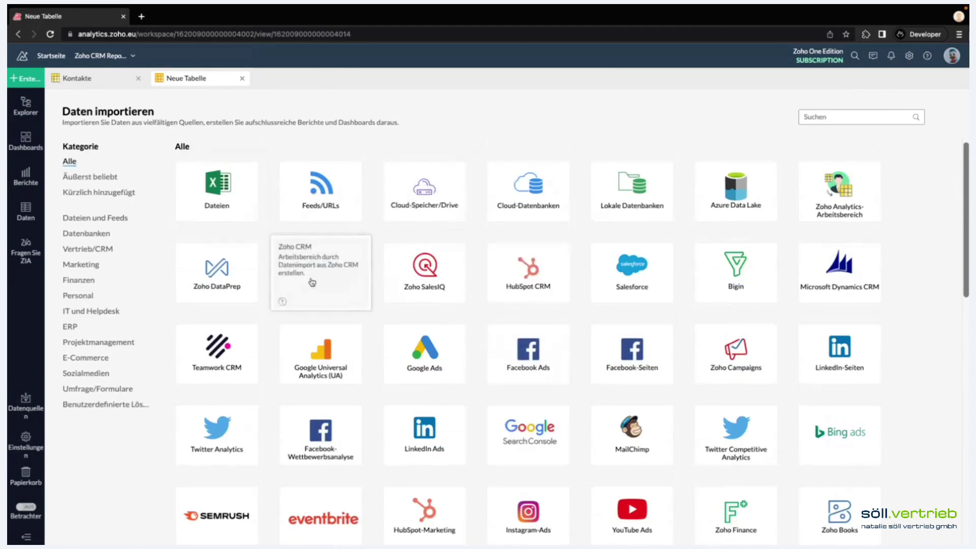
Start a data import from Zoho CRM and select Unternehmen AG as the organisation.
click(312, 282)
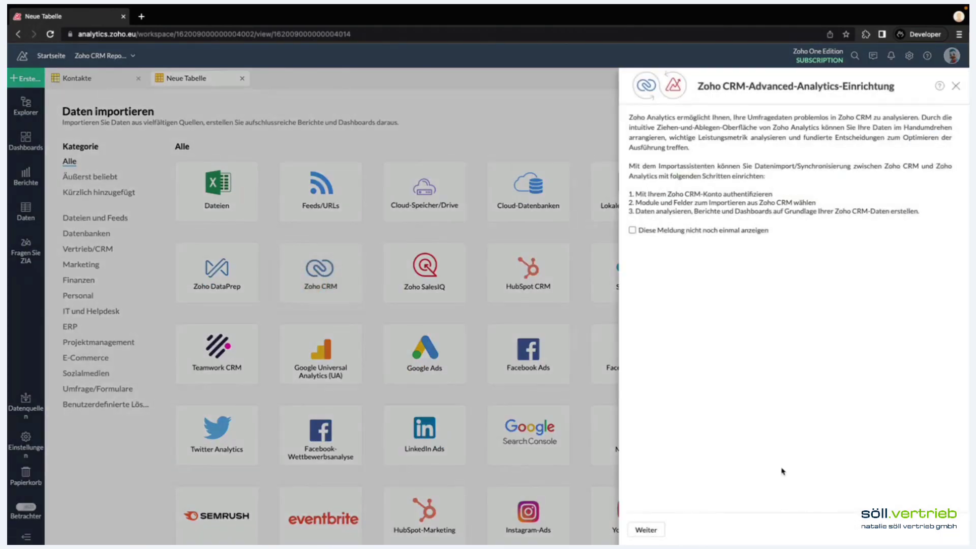
click(646, 531)
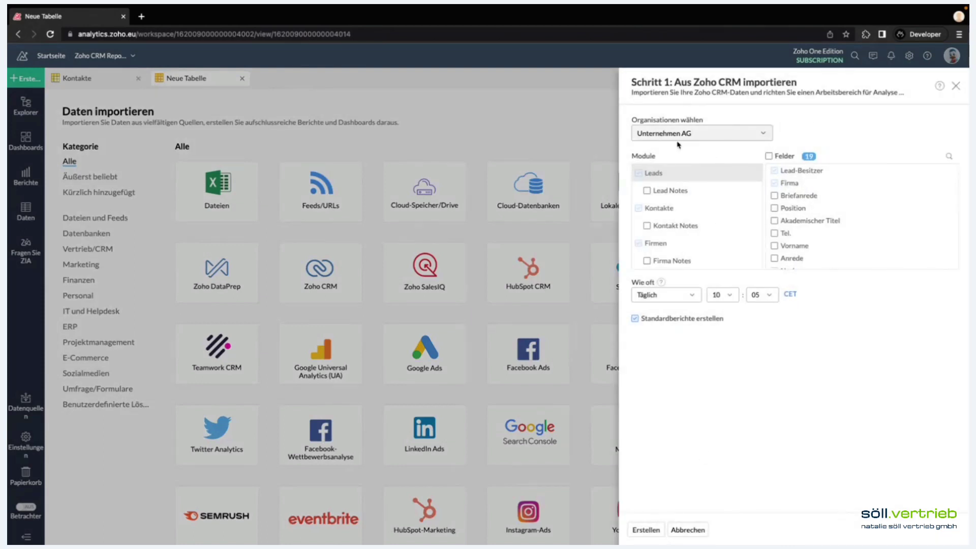
click(736, 134)
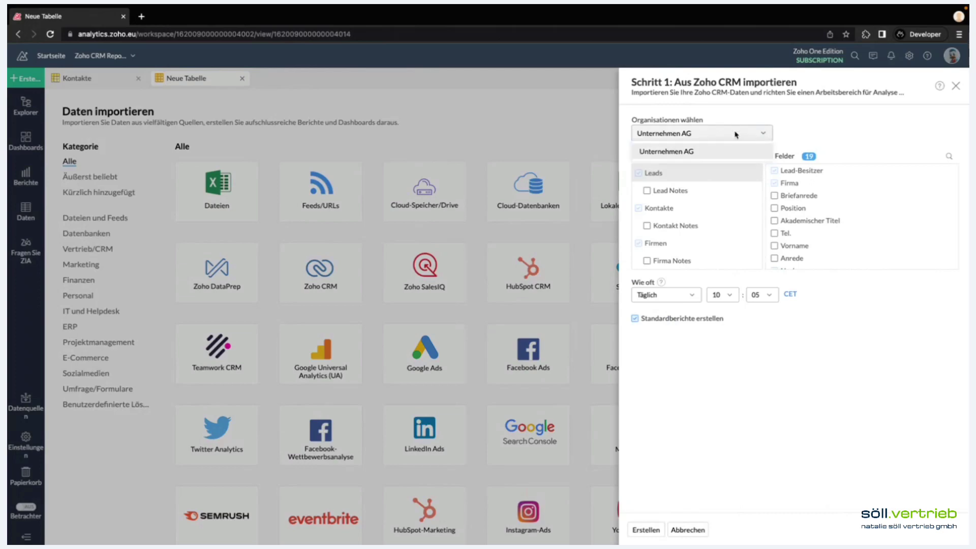
click(737, 149)
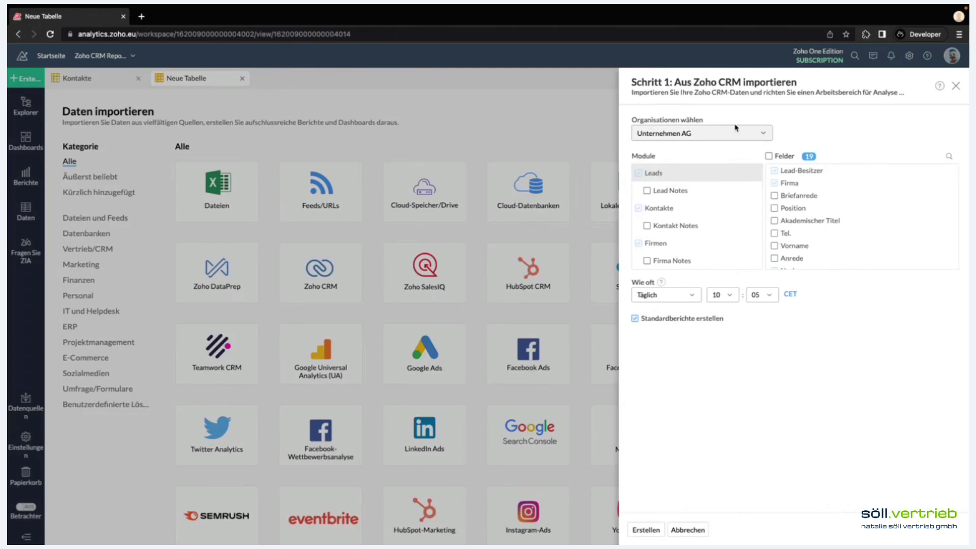
Examine the Zoho CRM modules available for import and the fields of the Lead Notes module.
scroll(715, 231, down, 2)
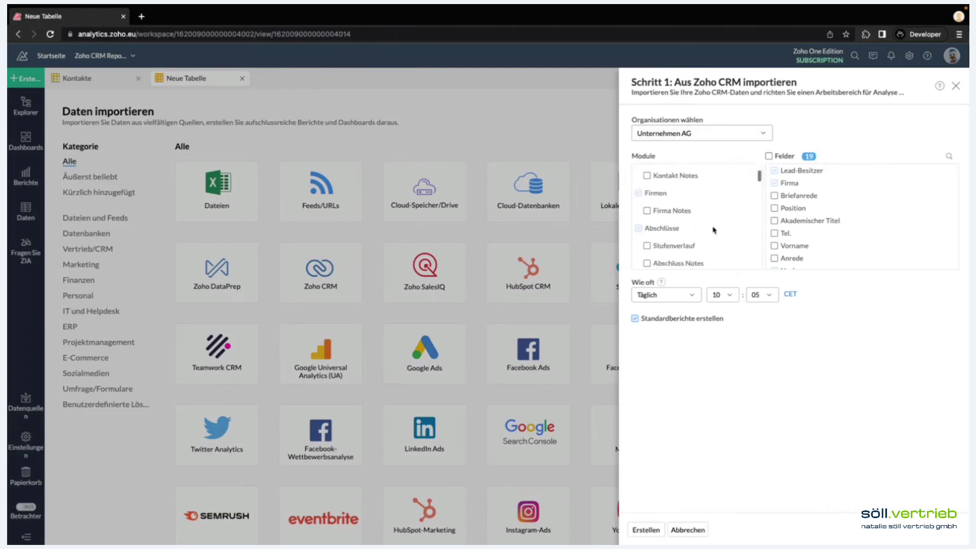
scroll(714, 231, down, 4)
scroll(697, 231, up, 5)
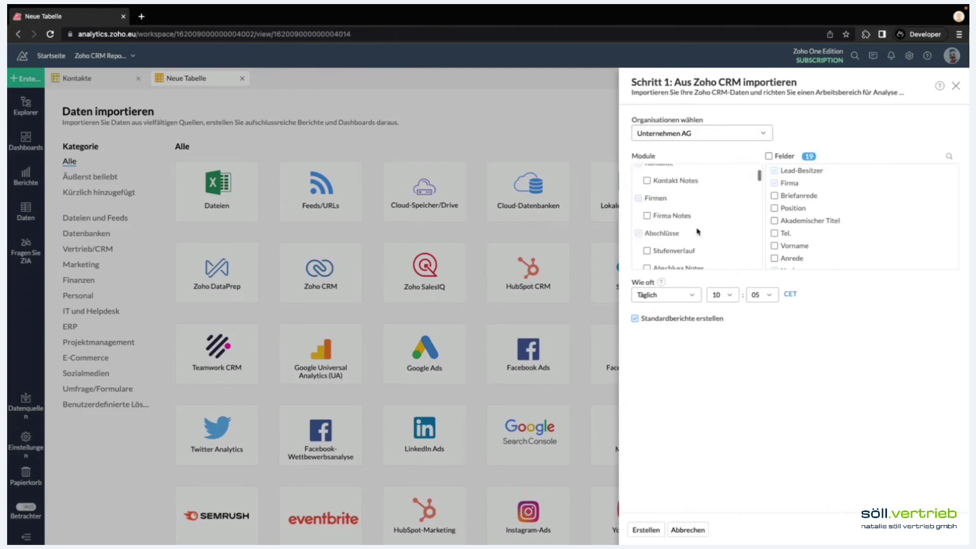
scroll(698, 231, up, 2)
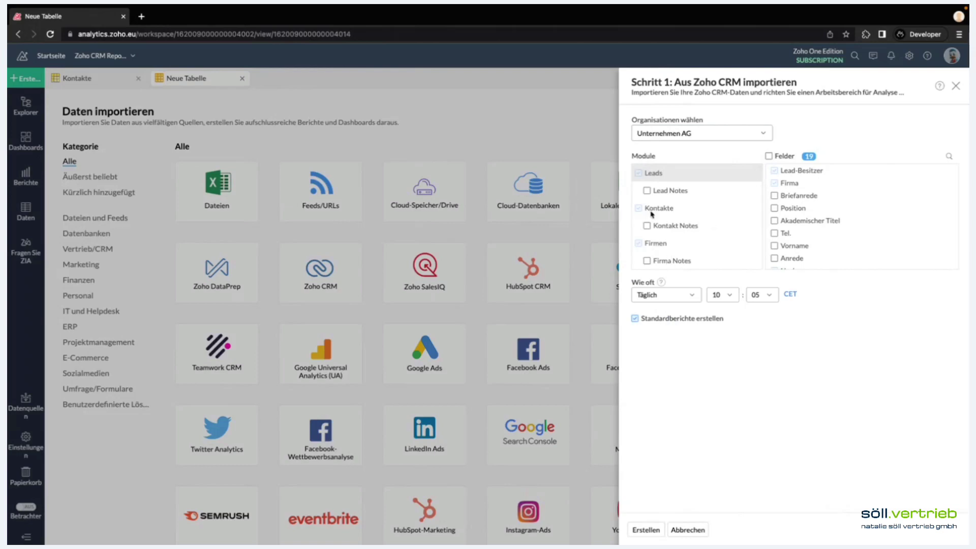
click(667, 188)
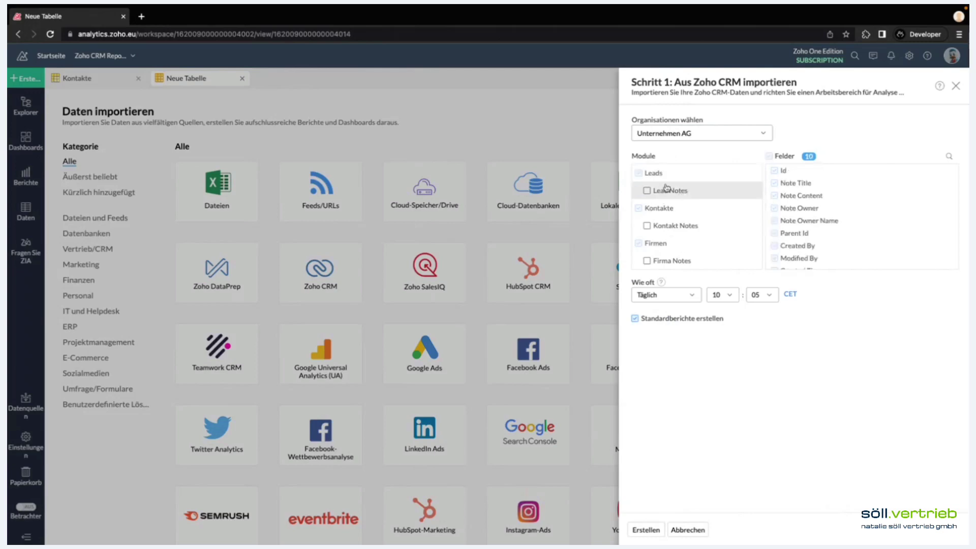
scroll(688, 227, down, 2)
scroll(803, 230, down, 1)
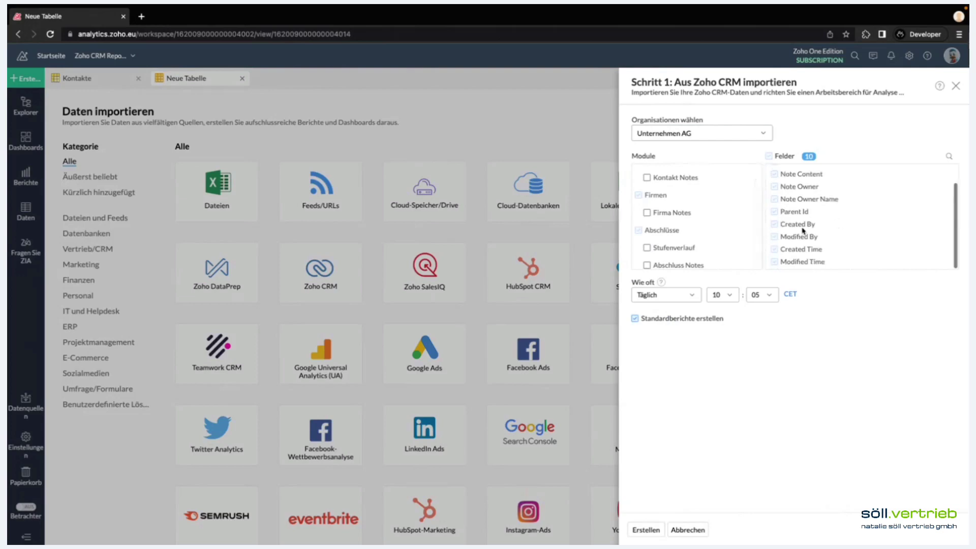
scroll(670, 202, up, 2)
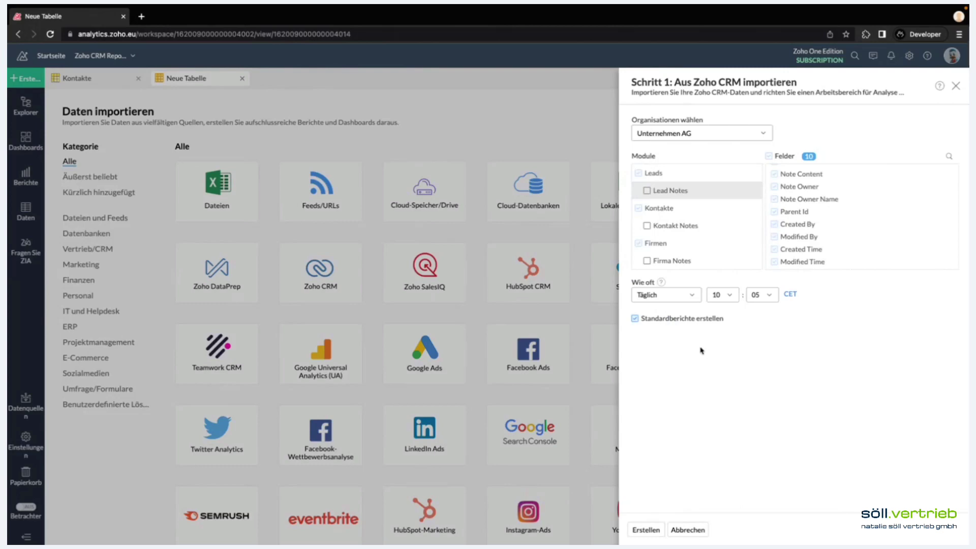
scroll(713, 316, down, 1)
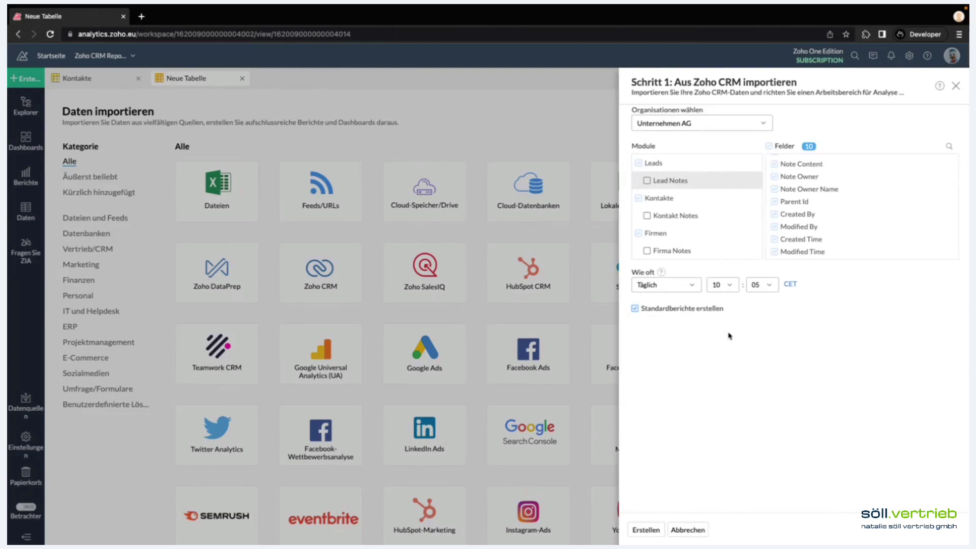
Set the import frequency to Stündlich, review its hour interval options, and cancel the Zoho CRM import.
click(690, 287)
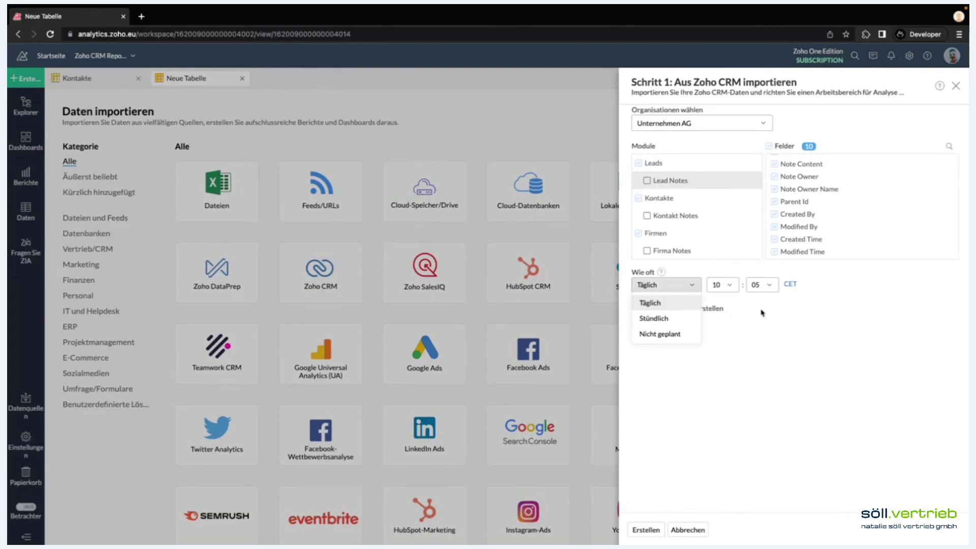
click(682, 285)
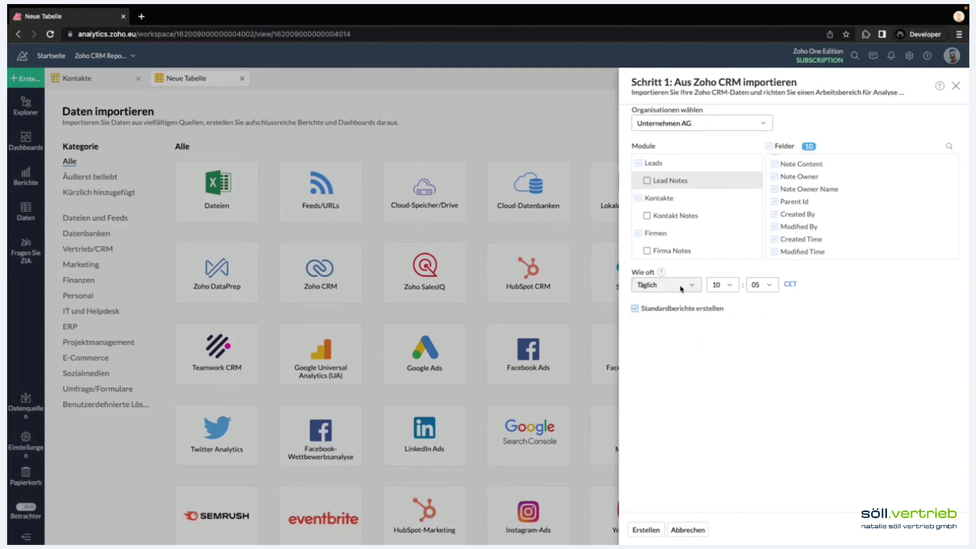
click(682, 284)
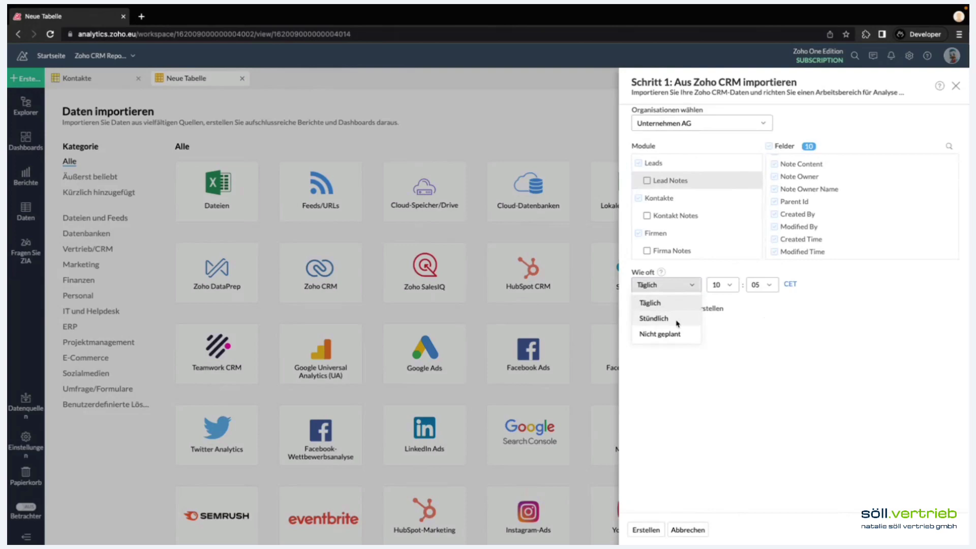
click(678, 319)
click(737, 286)
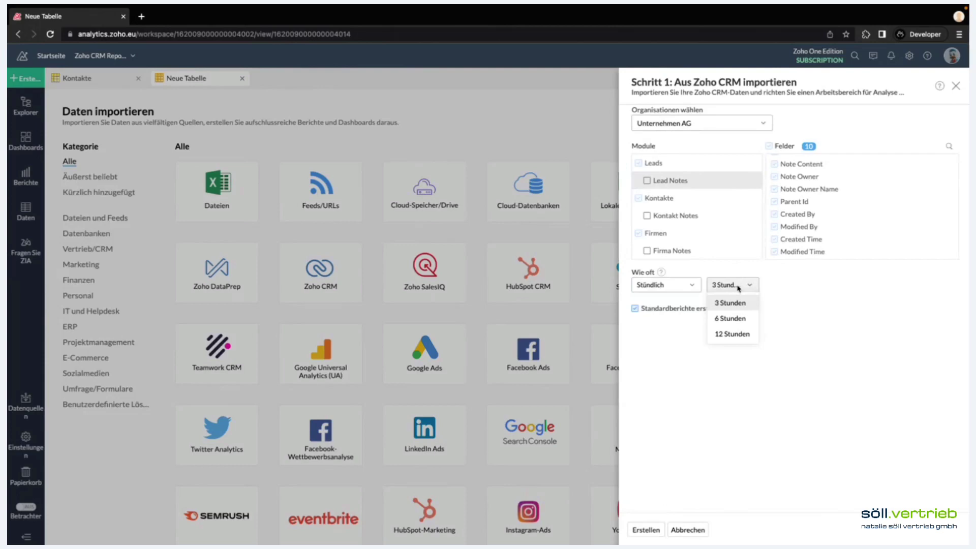
click(800, 274)
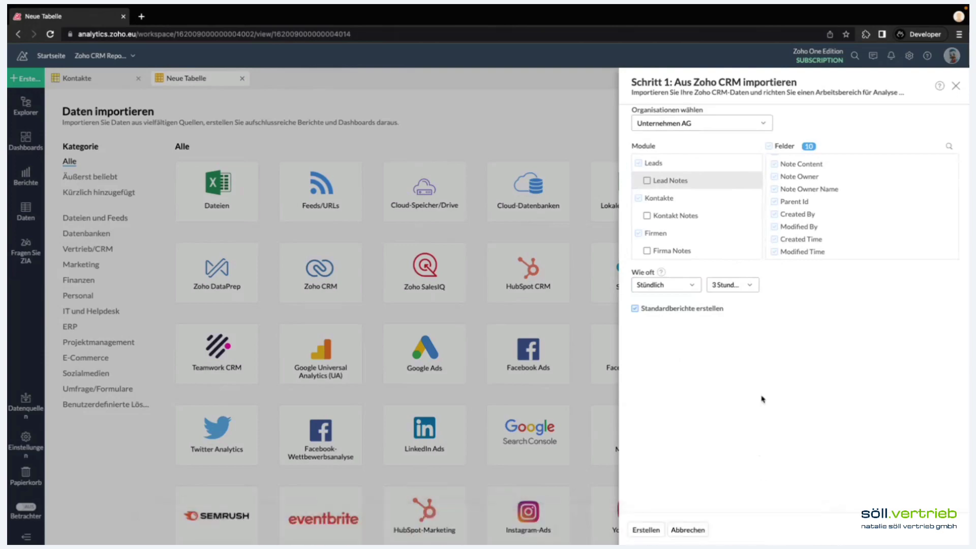
click(688, 529)
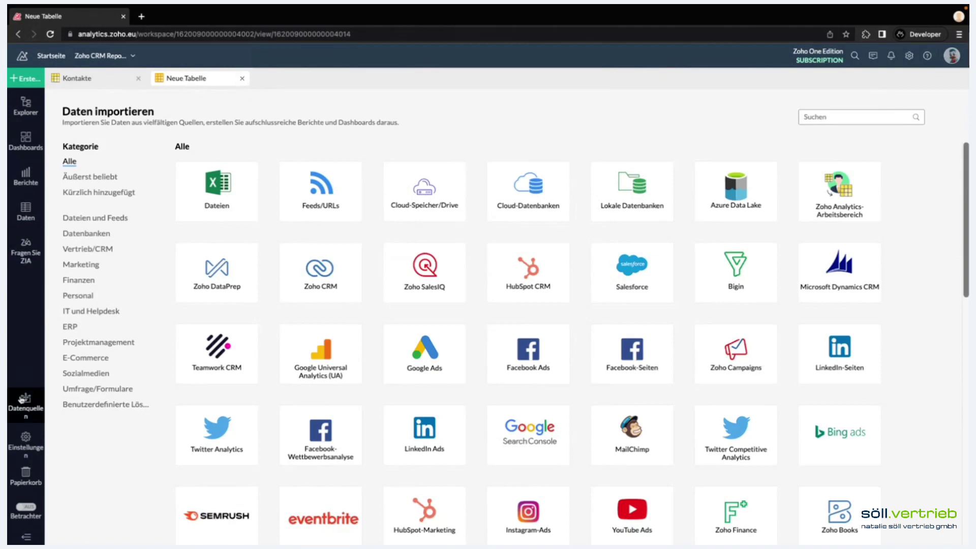
Return to the workspace's data sources and open the setup of the existing Zoho CRM source for editing.
mouse_move(467, 158)
key(Escape)
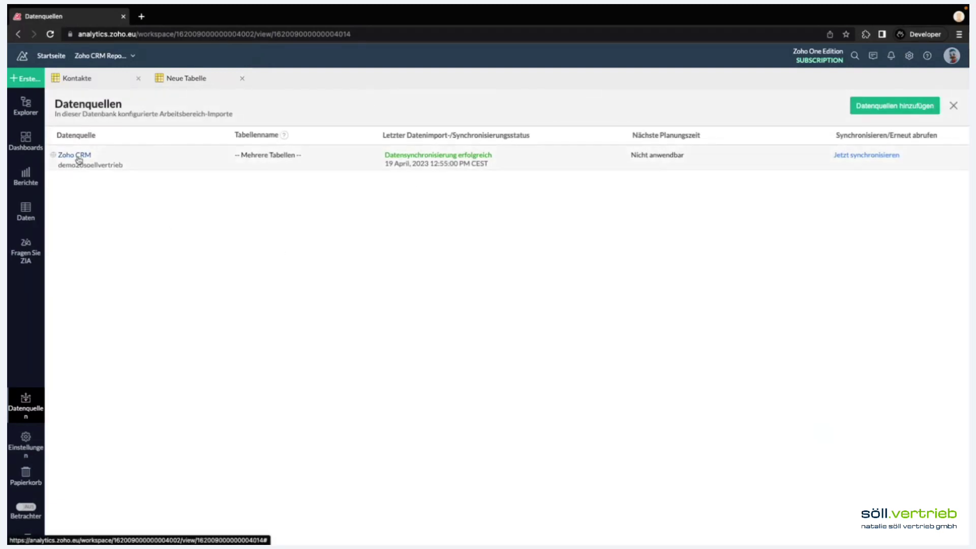
click(54, 155)
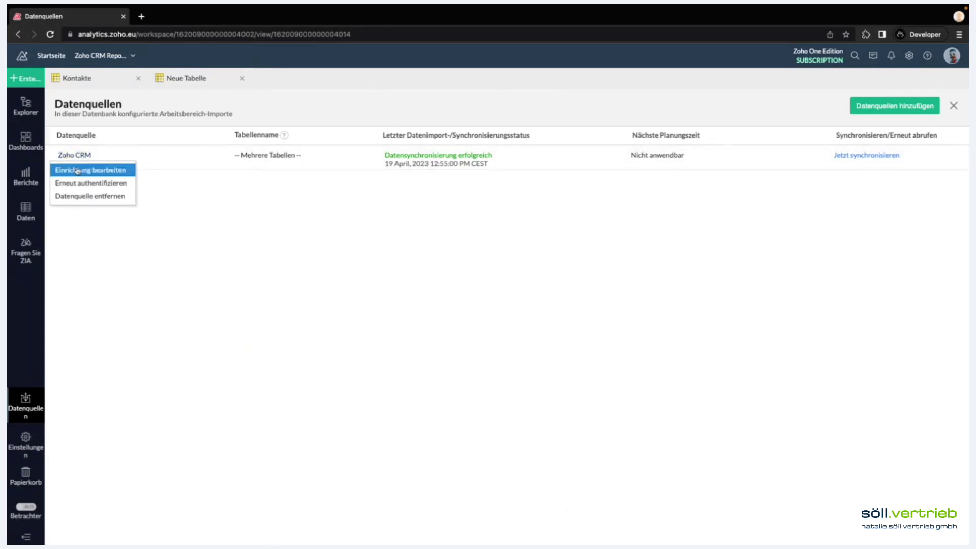
click(109, 173)
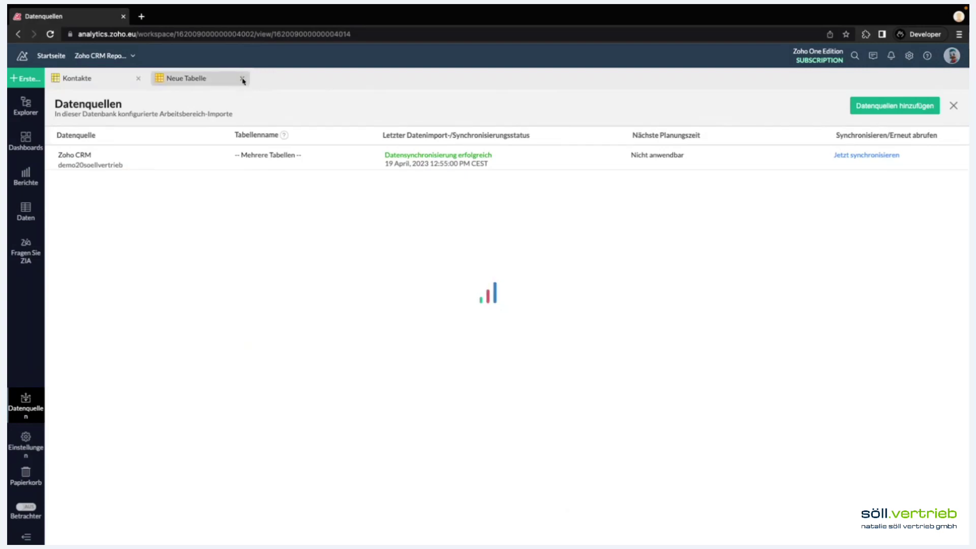
Close the open Neue Tabelle and Kontakte tabs while staying in the data sources.
click(243, 79)
click(26, 404)
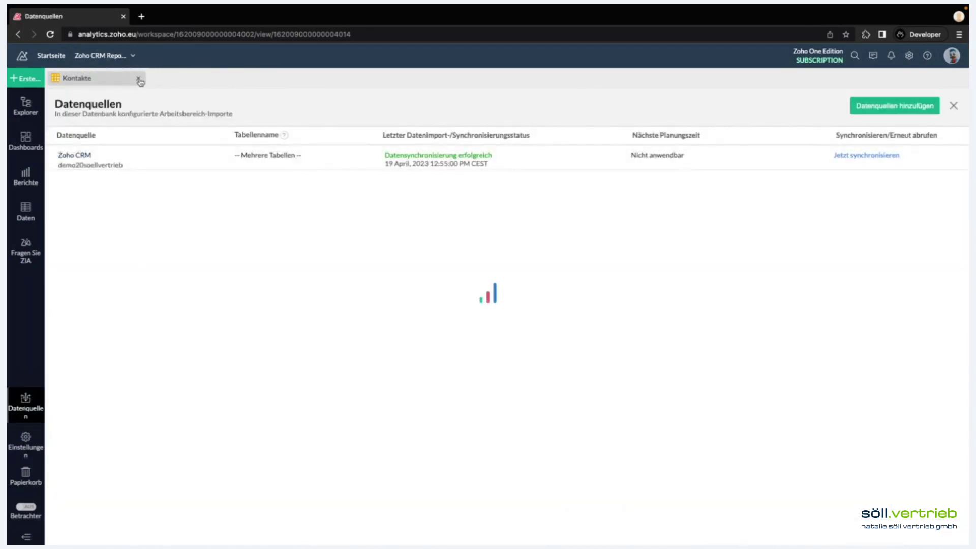
click(138, 78)
click(26, 404)
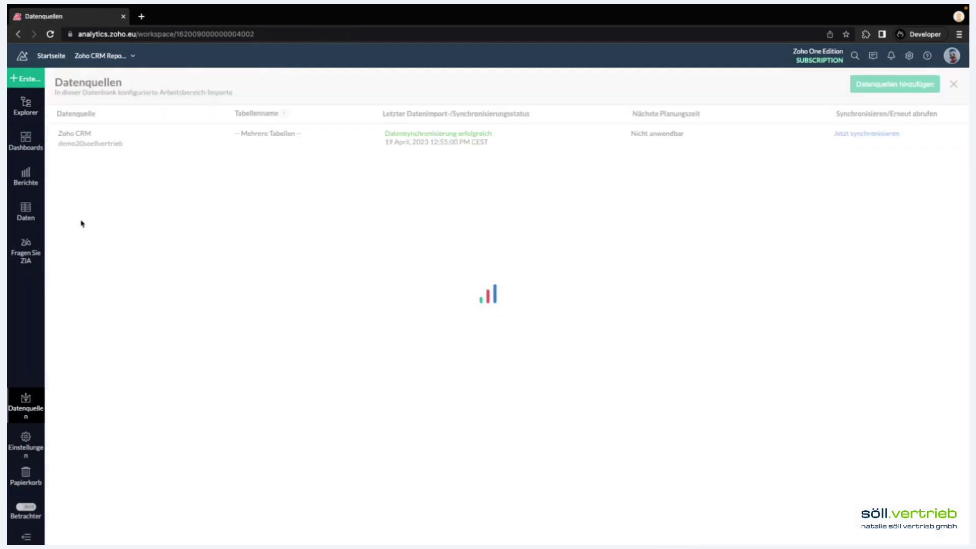
Review the modules included in the existing Zoho CRM source's setup.
click(93, 133)
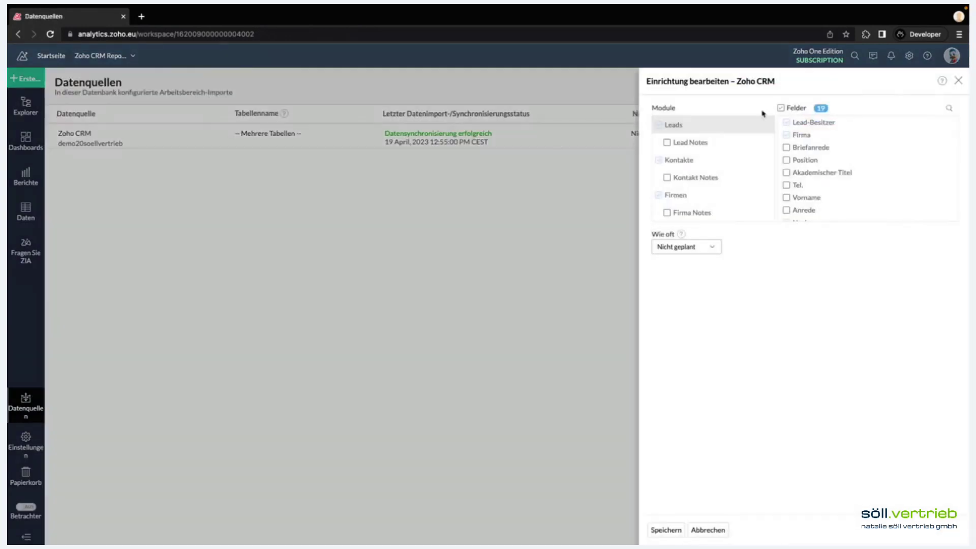
scroll(693, 178, down, 1)
scroll(692, 178, up, 1)
scroll(700, 159, down, 1)
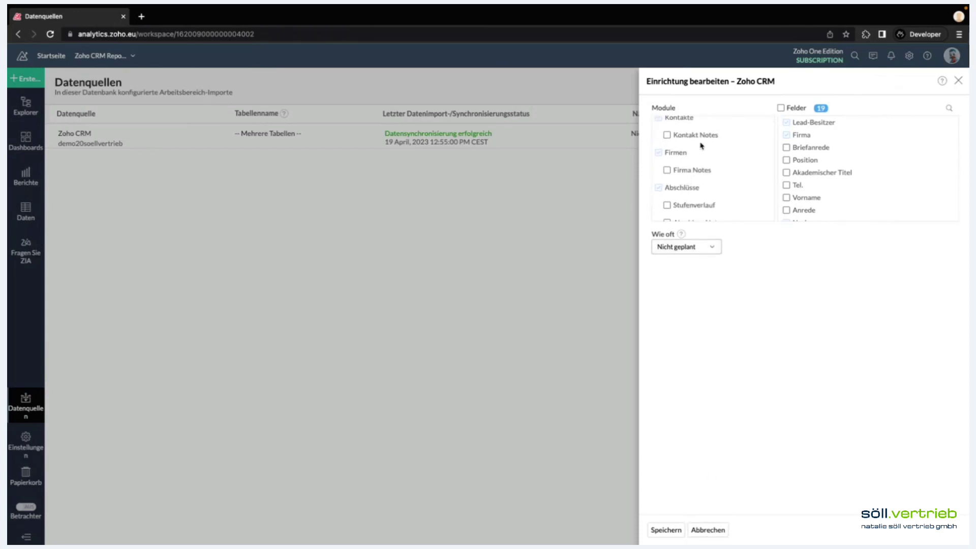
scroll(699, 207, up, 1)
Try the Stündlich sync frequency for the Zoho CRM source, and set it back to Nicht geplant.
click(707, 248)
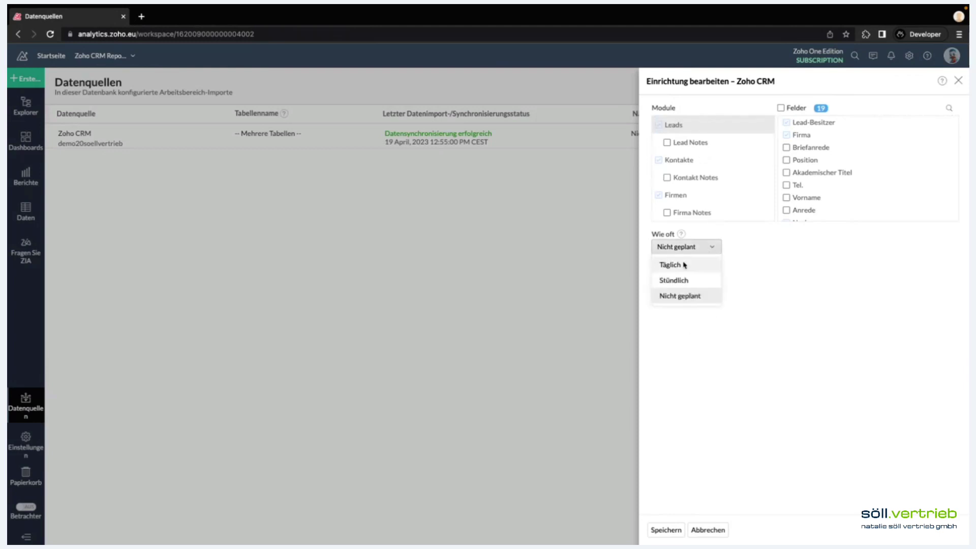
click(691, 279)
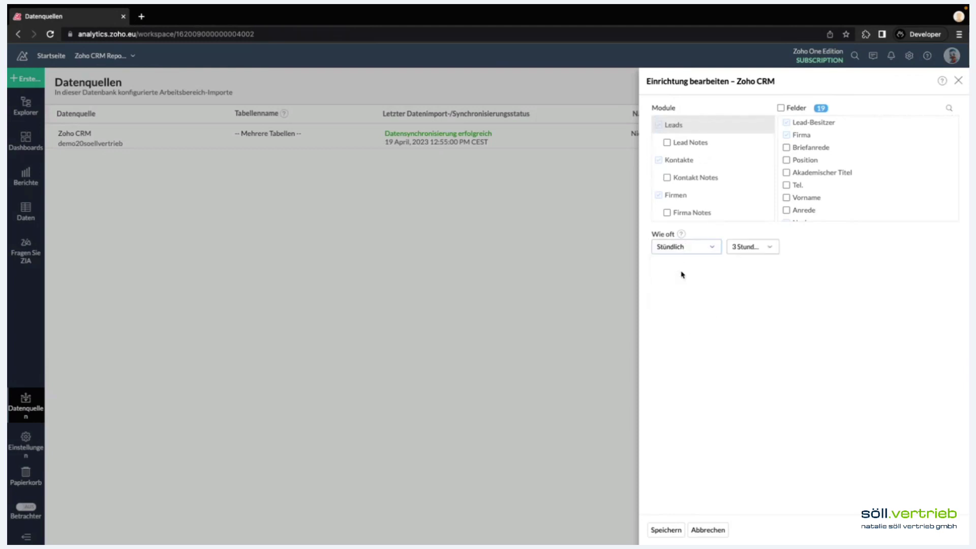
click(682, 246)
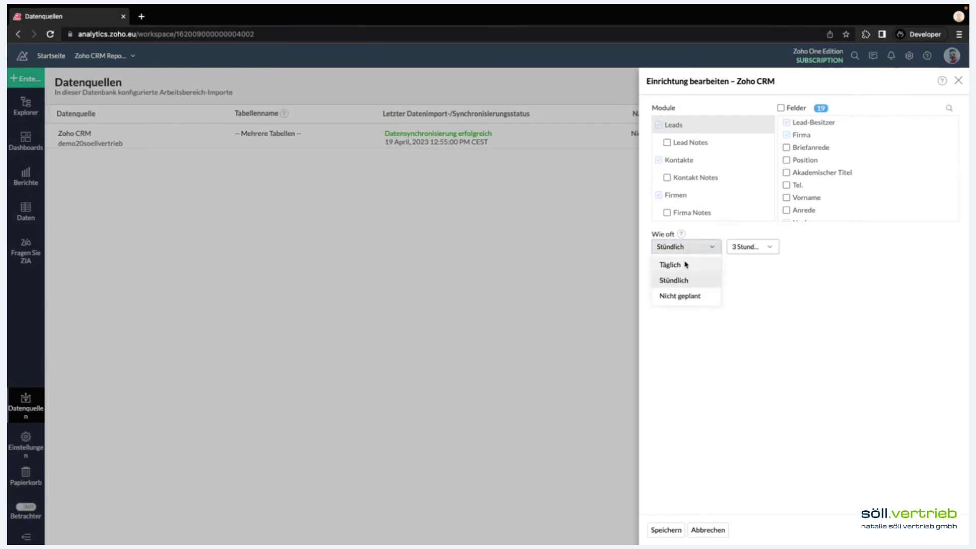
click(672, 296)
Review the selectable fields of the Leads module and leave the Zoho CRM setup without saving.
scroll(806, 182, down, 1)
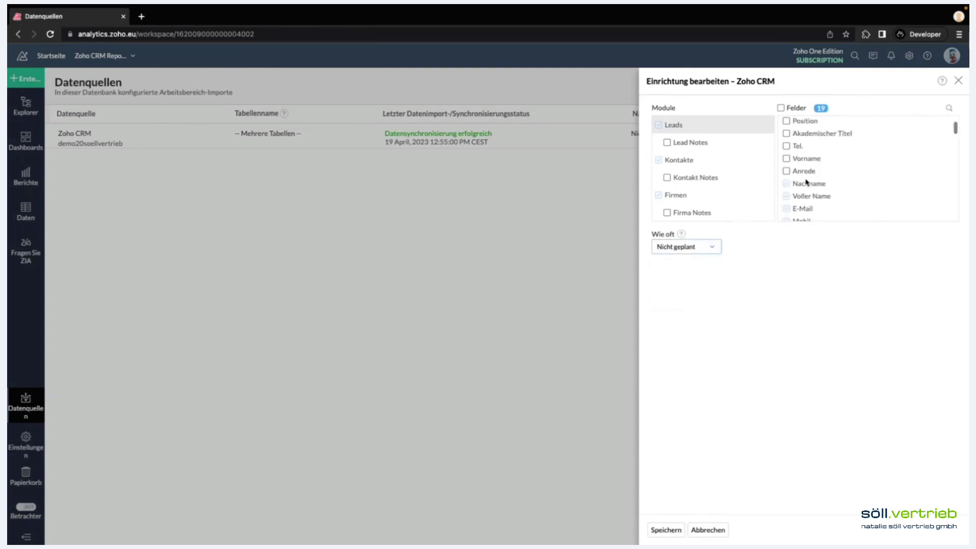
scroll(807, 181, down, 10)
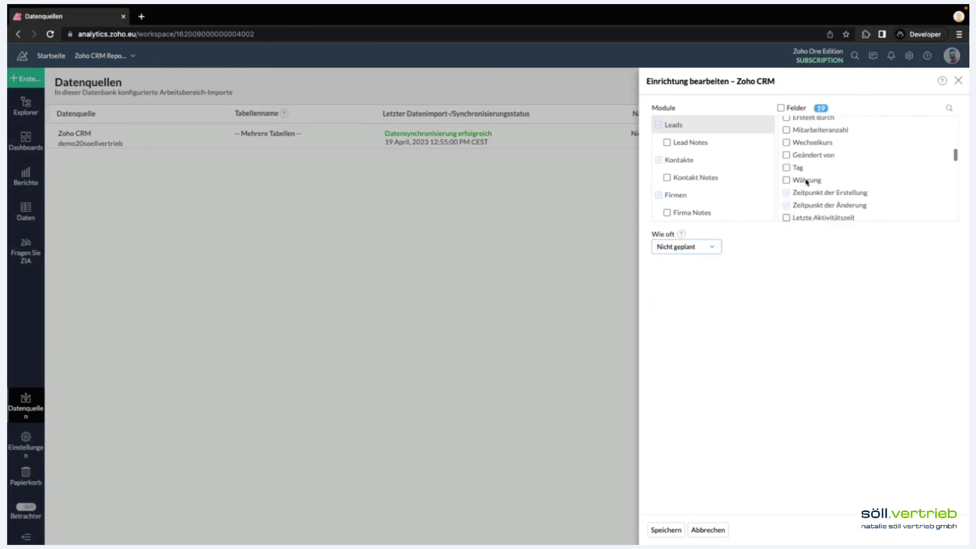
scroll(806, 182, down, 3)
click(721, 529)
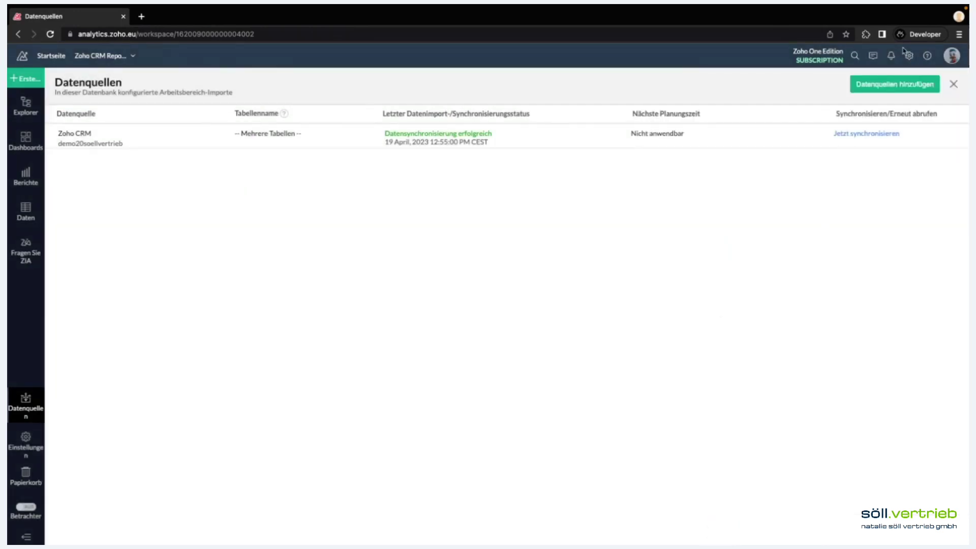
Add a new data source from files and name the table to import Clicks.
click(892, 89)
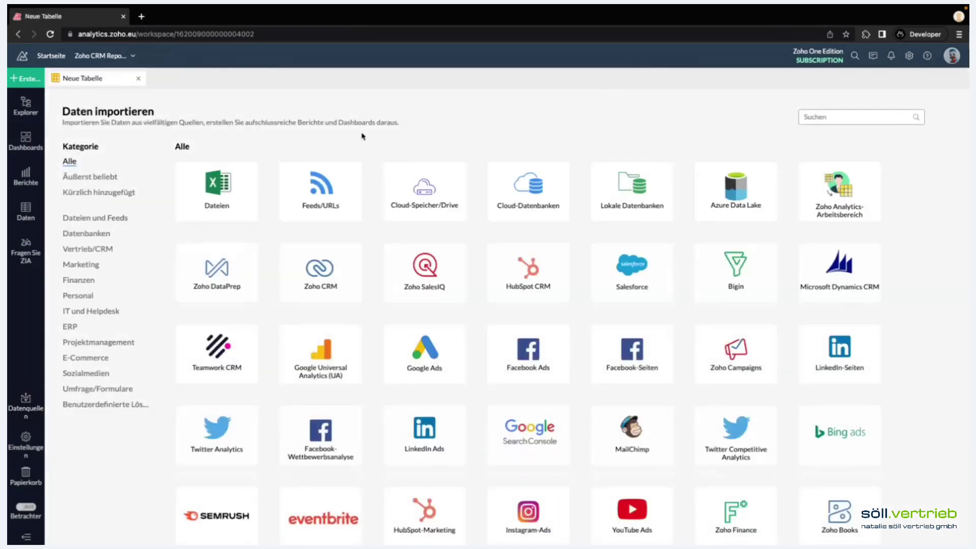
click(219, 203)
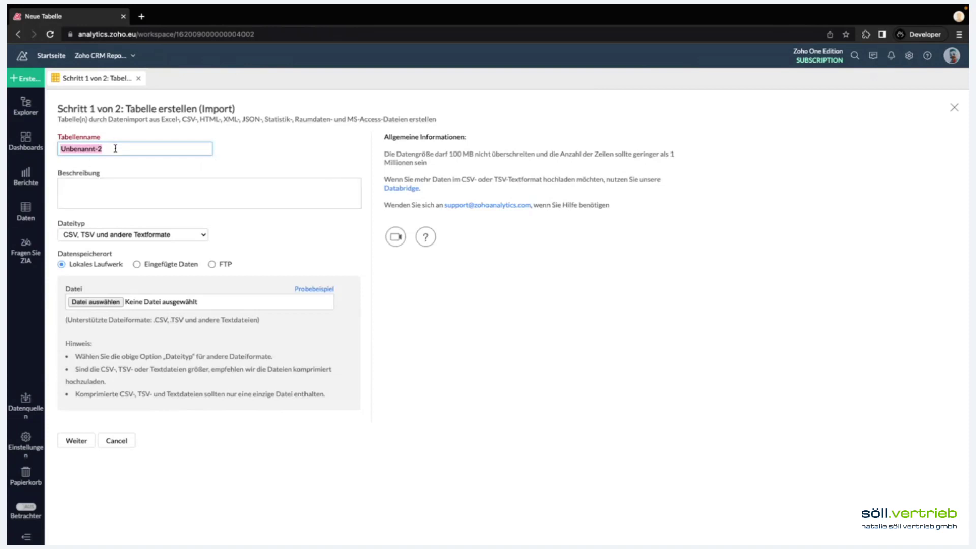
drag(116, 149, 59, 150)
text(Click)
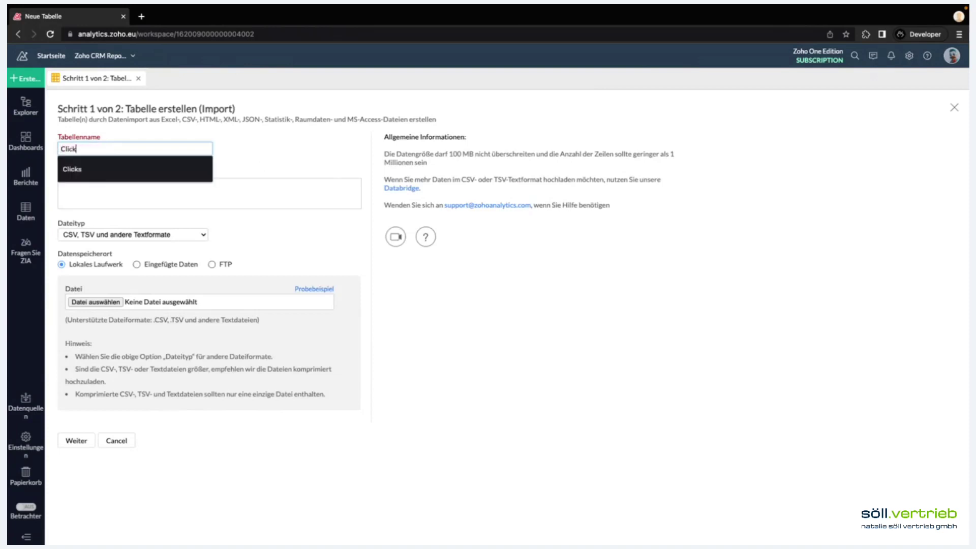
text(s)
click(319, 155)
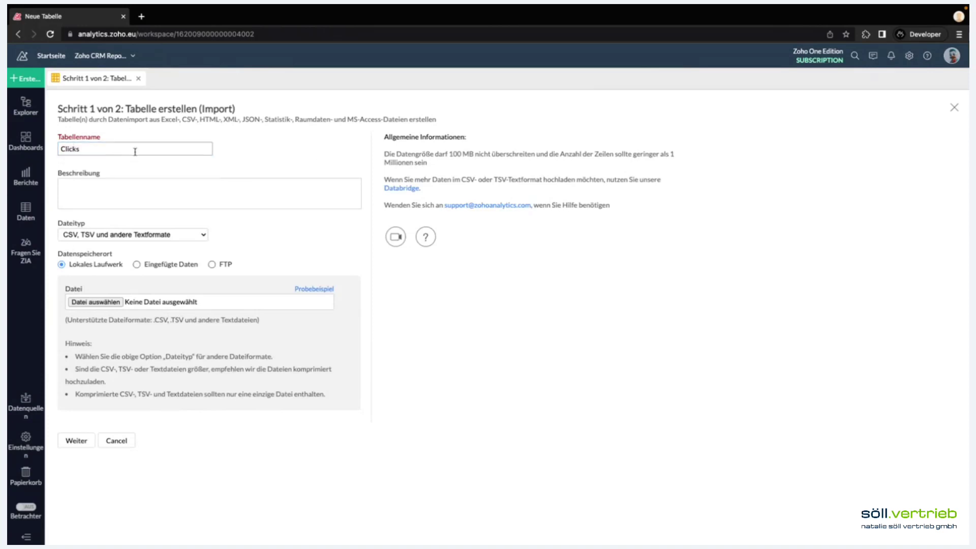
Load the local Excel file Clicks.xlsx for the new table and continue to the import settings with Sheet1 selected.
click(190, 239)
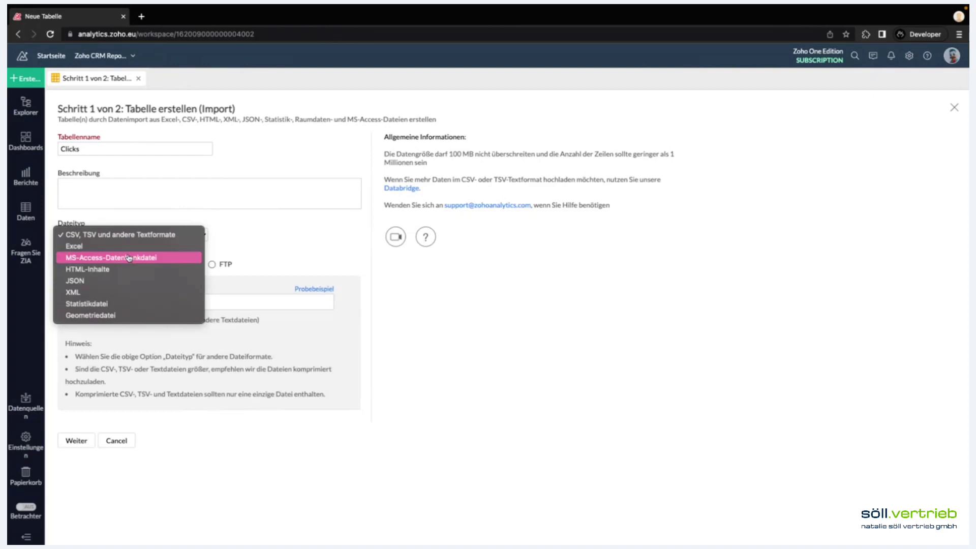
click(273, 233)
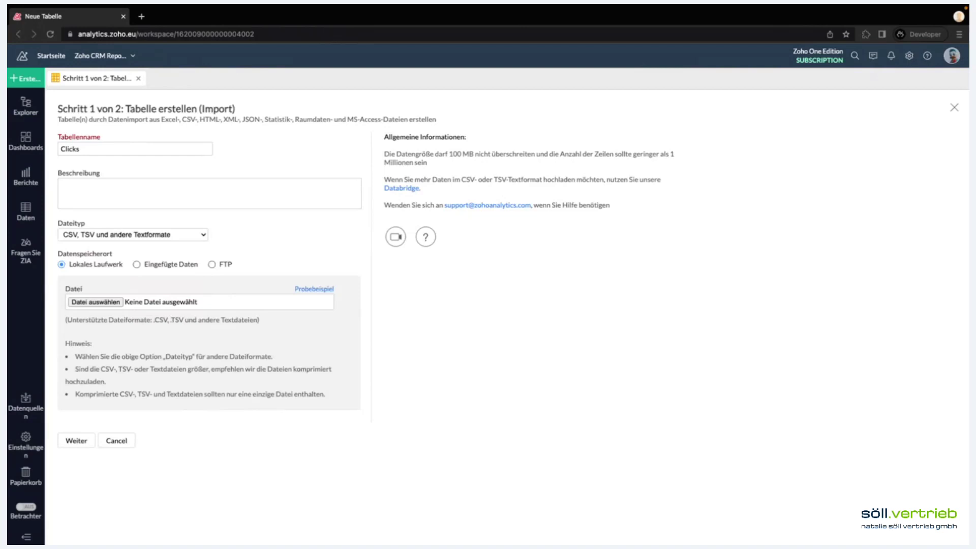
drag(813, 347, 147, 304)
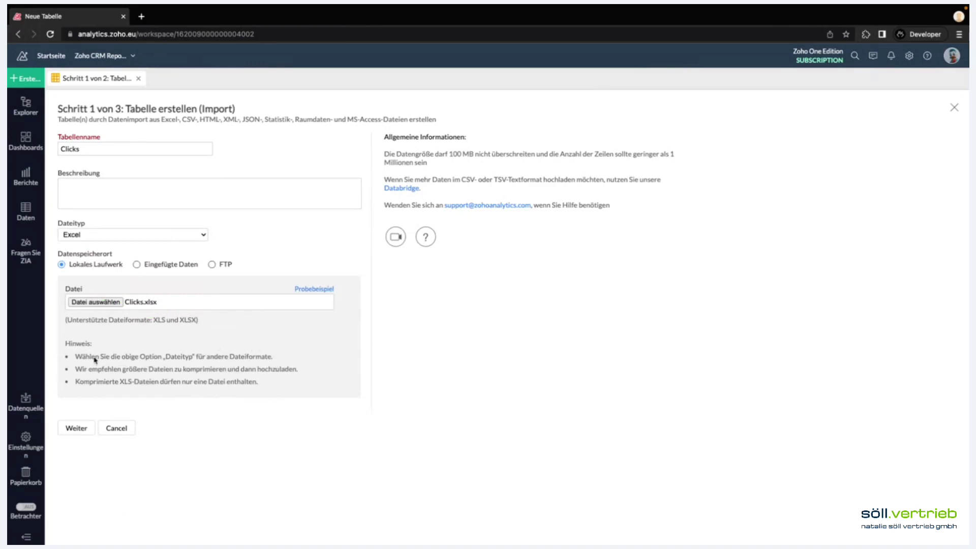
click(76, 432)
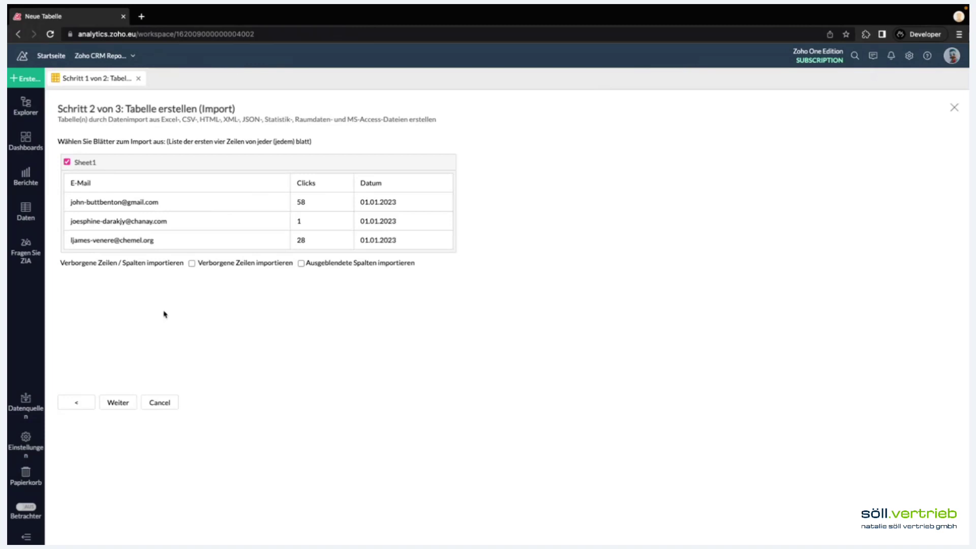
click(119, 409)
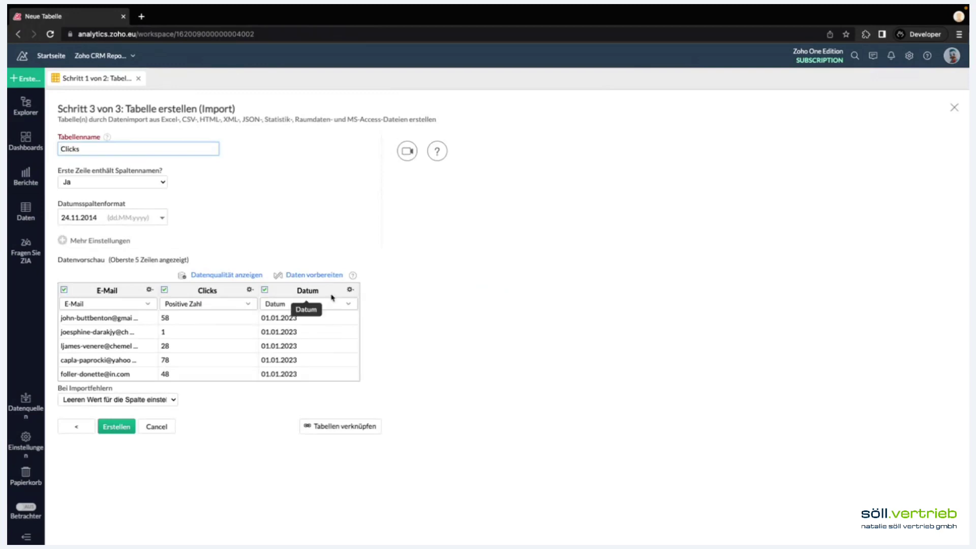
Try Nein for whether the first row contains column names, and set it back to Ja.
click(204, 202)
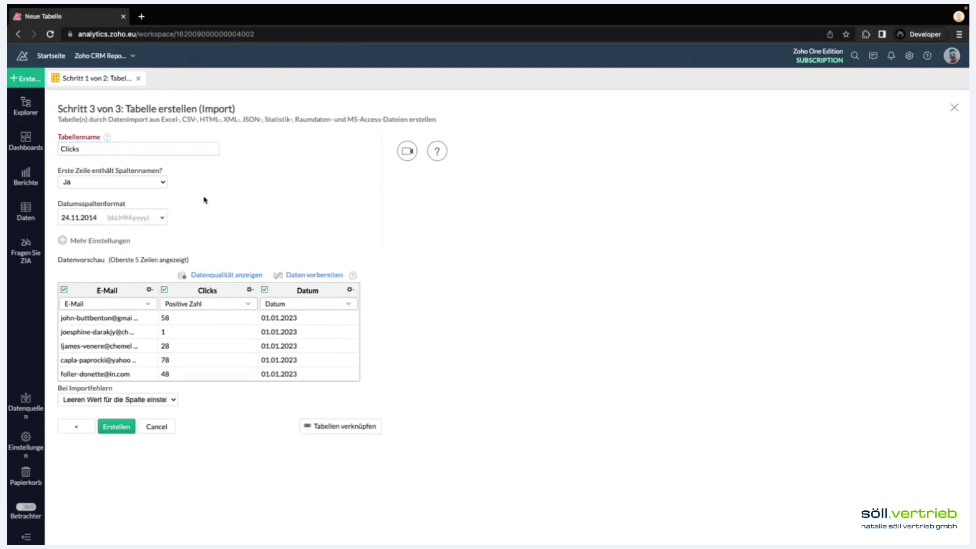
click(121, 185)
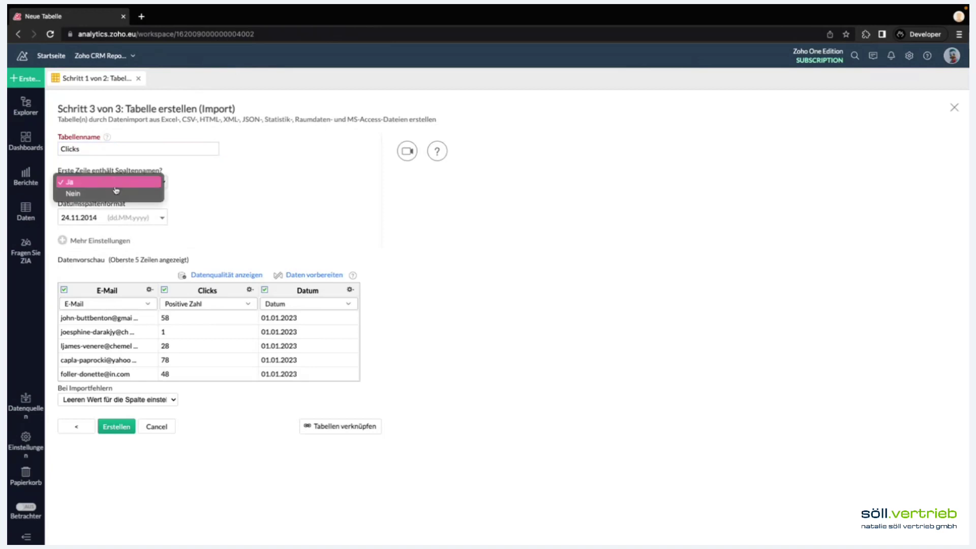
click(114, 193)
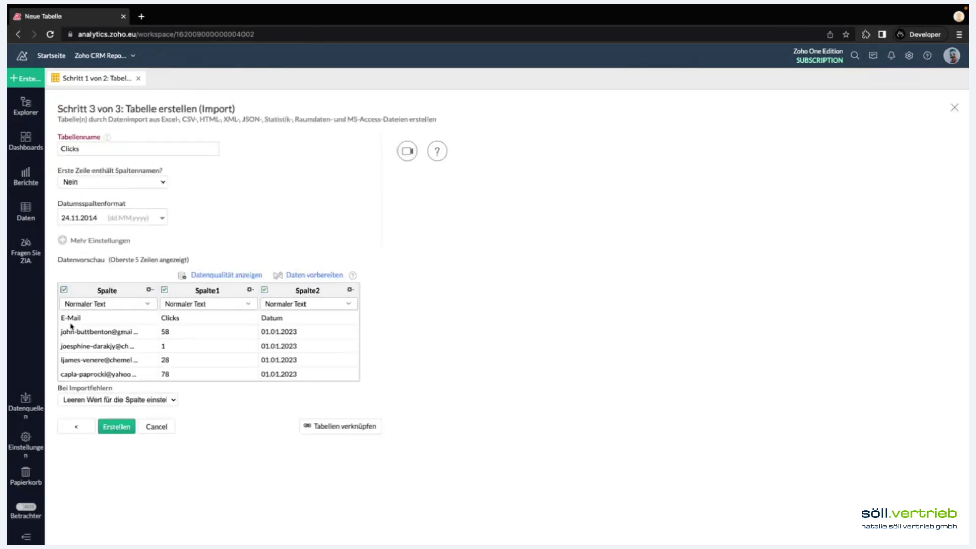
click(124, 184)
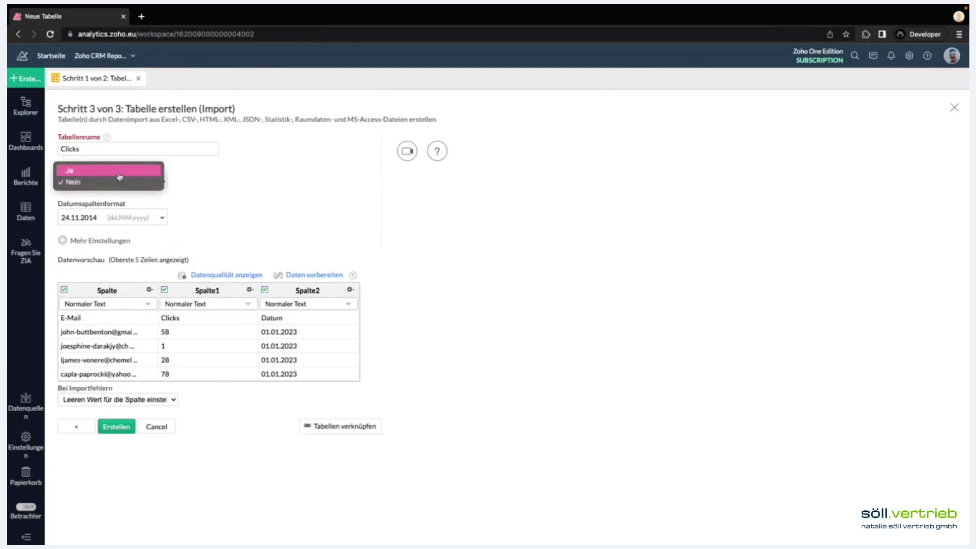
click(120, 173)
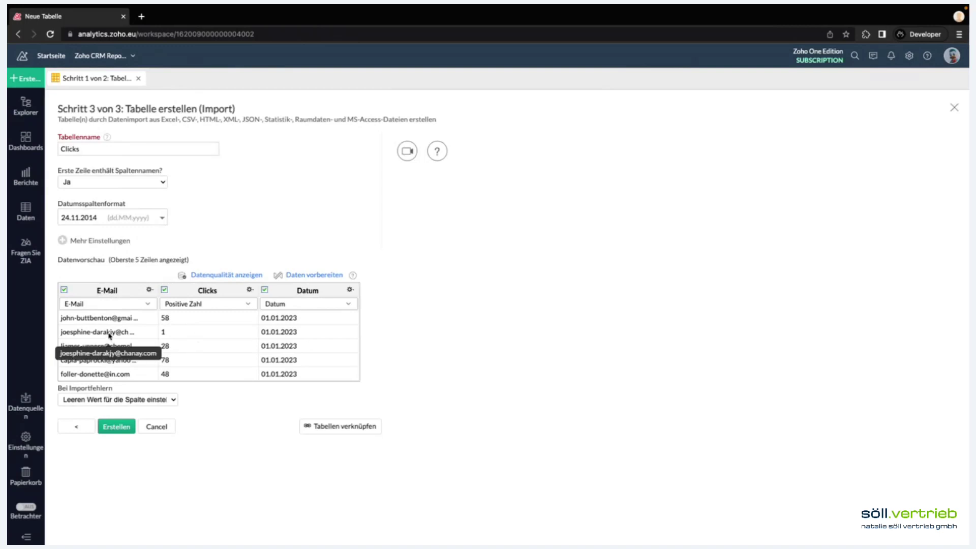
Set the E-Mail column's data type to Normaler Text in the import preview.
click(120, 304)
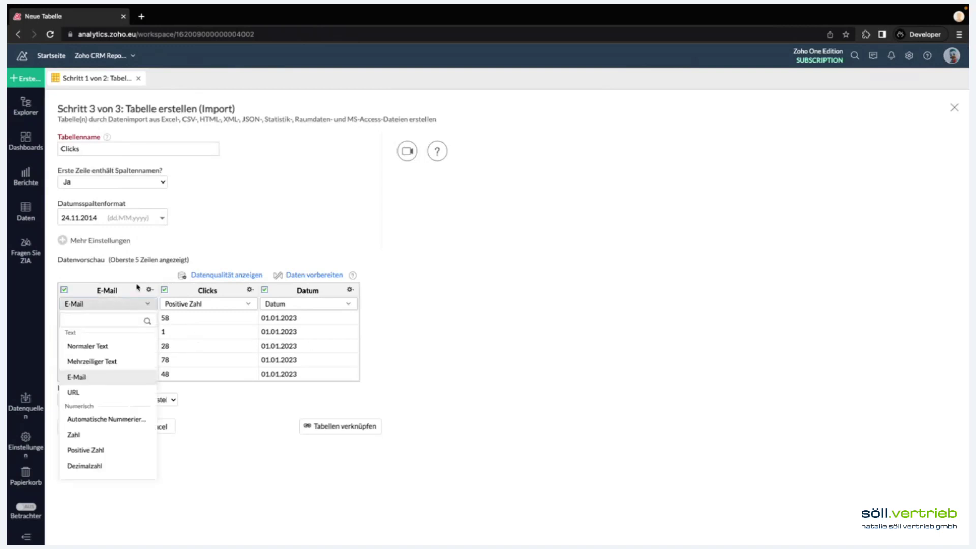
click(100, 274)
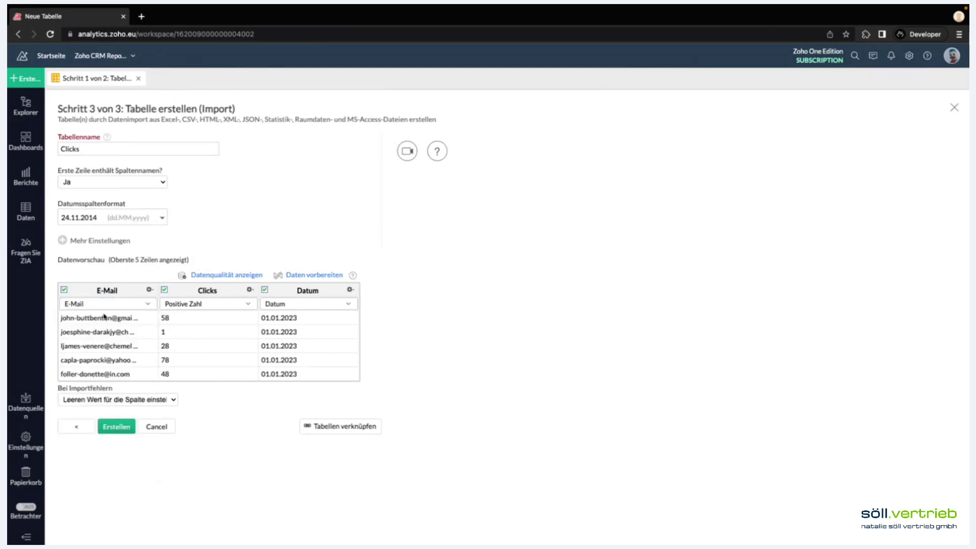
click(92, 306)
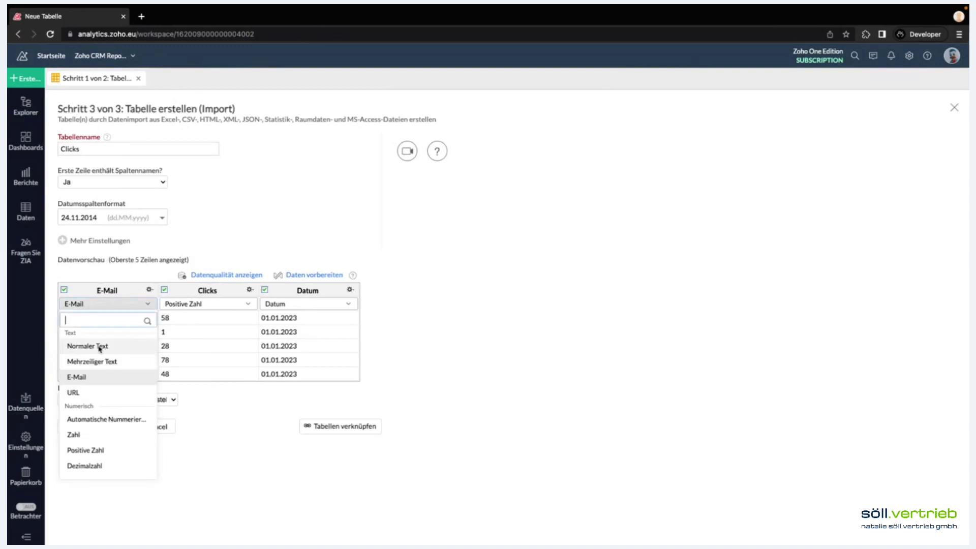
click(99, 348)
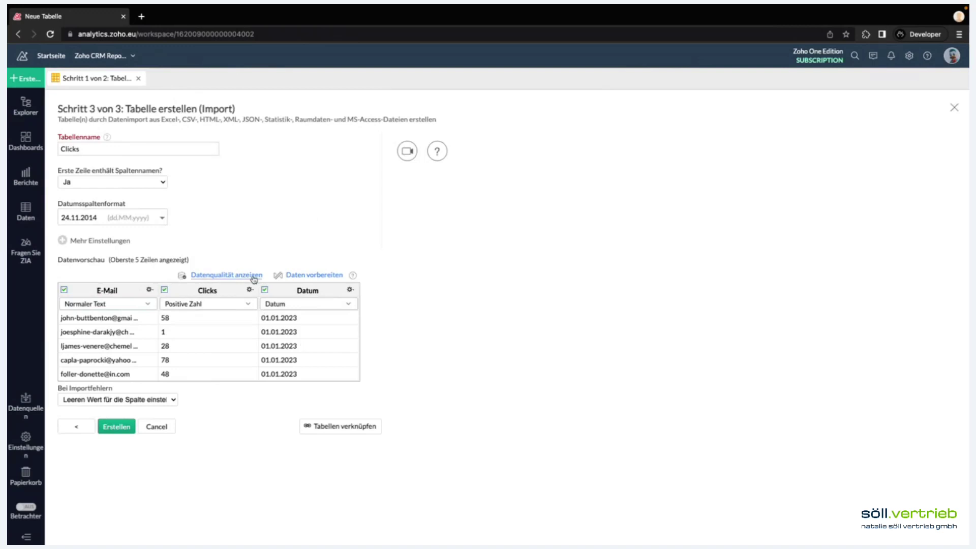
Examine the Clicks data and the Datum column's details in data preparation, and leave it without applying changes.
click(308, 277)
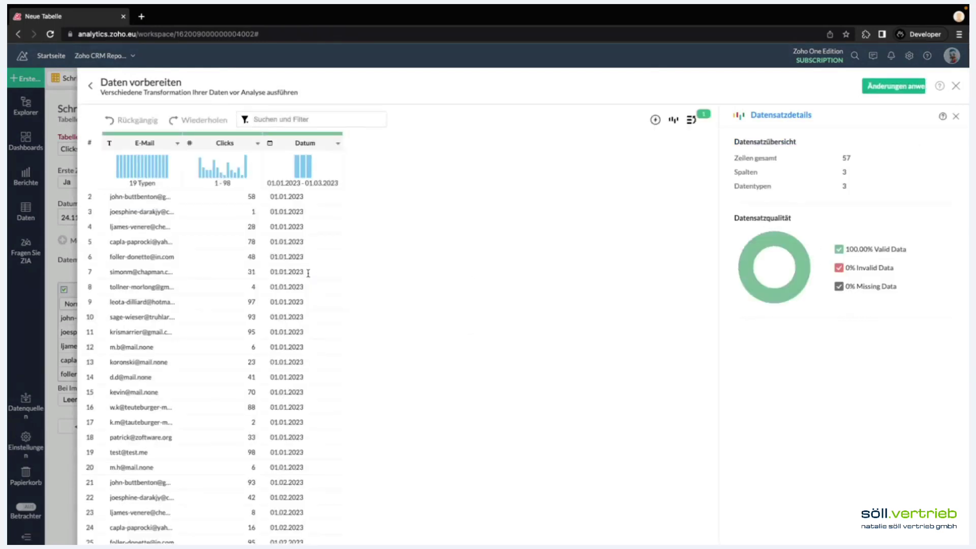
scroll(270, 305, down, 3)
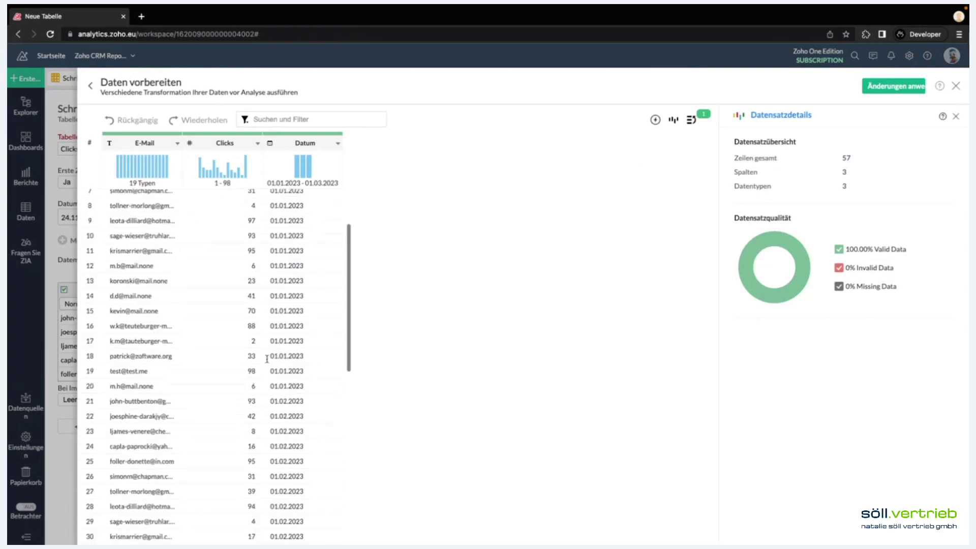
scroll(267, 358, up, 3)
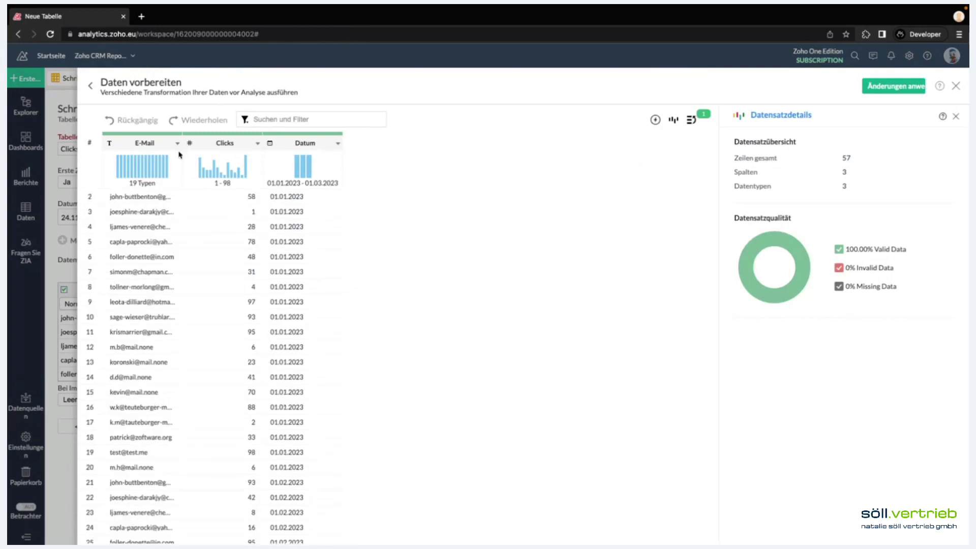
click(301, 144)
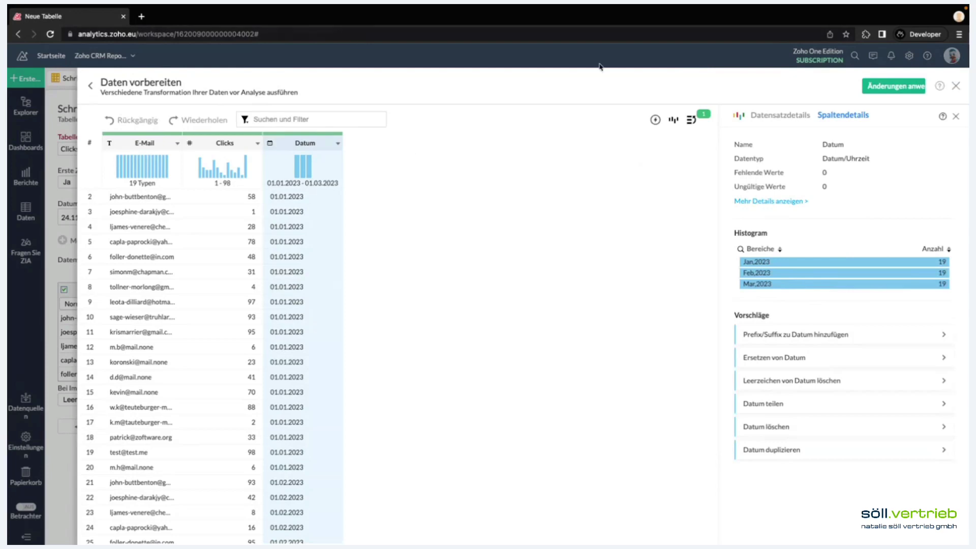
click(954, 86)
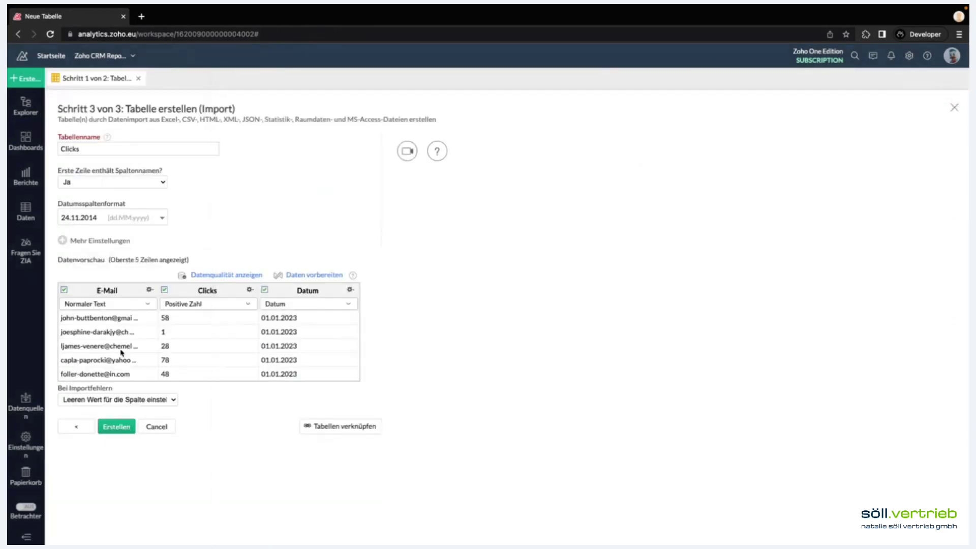
Create the Clicks table with empty column values on import errors, and decline automatic report creation.
click(126, 400)
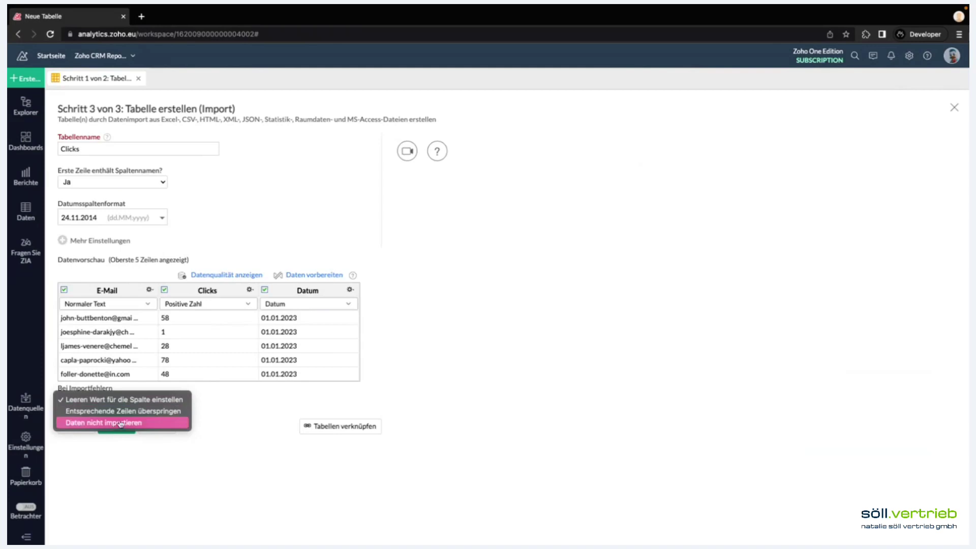
click(227, 405)
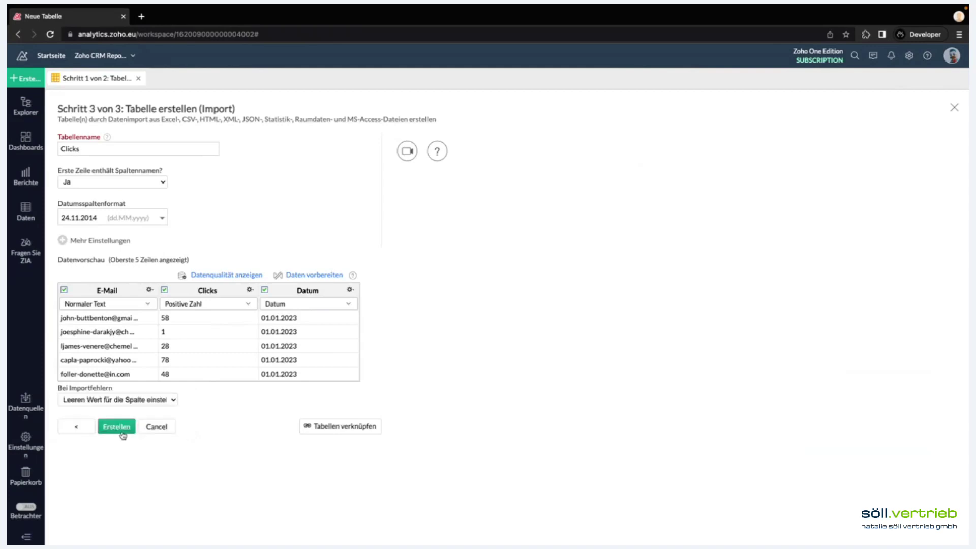
click(122, 434)
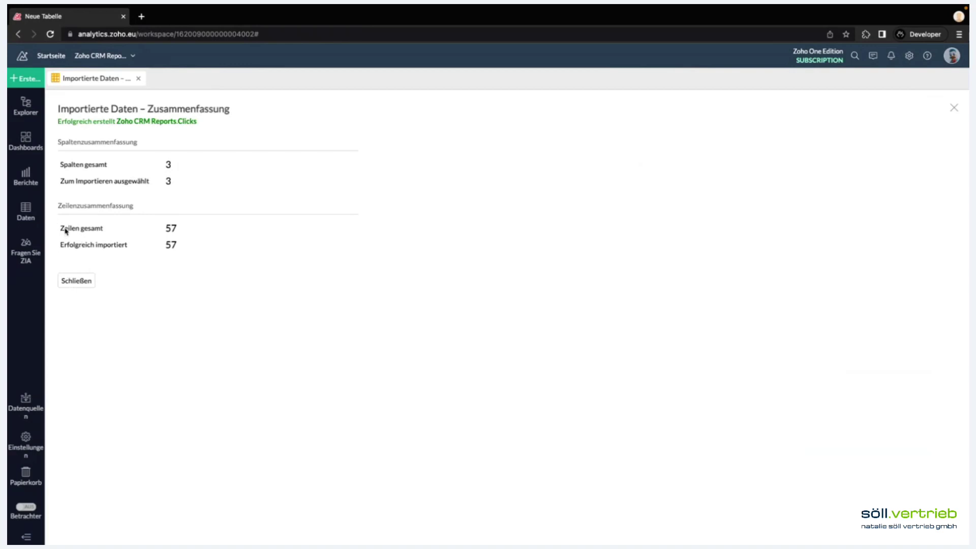
click(81, 281)
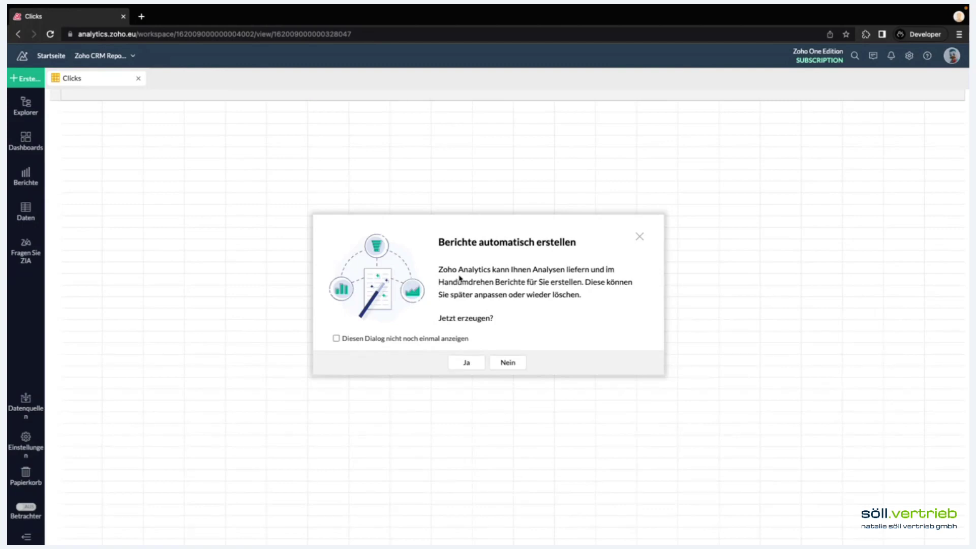
click(514, 365)
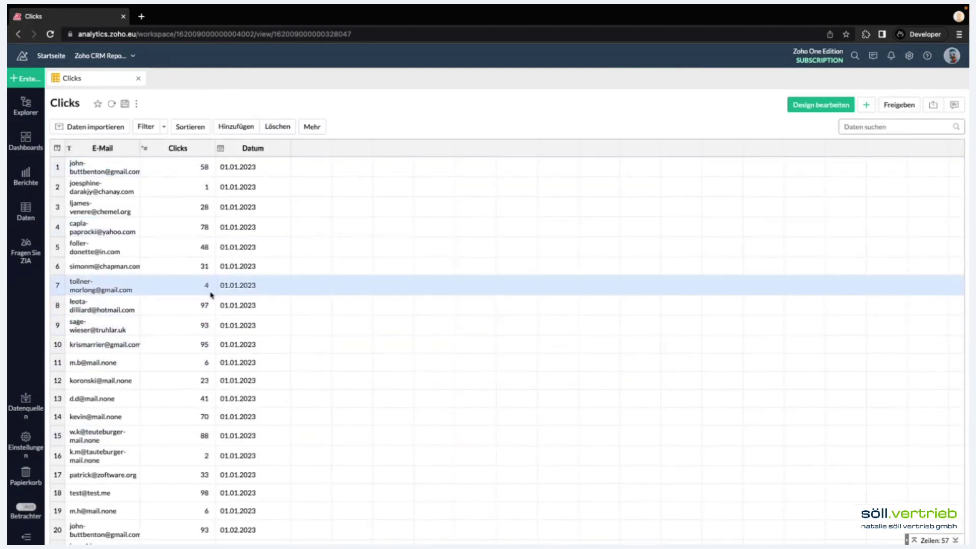
Look through the imported rows of the Clicks table and the options available for the Datum and Clicks columns.
scroll(211, 292, down, 2)
scroll(211, 297, down, 5)
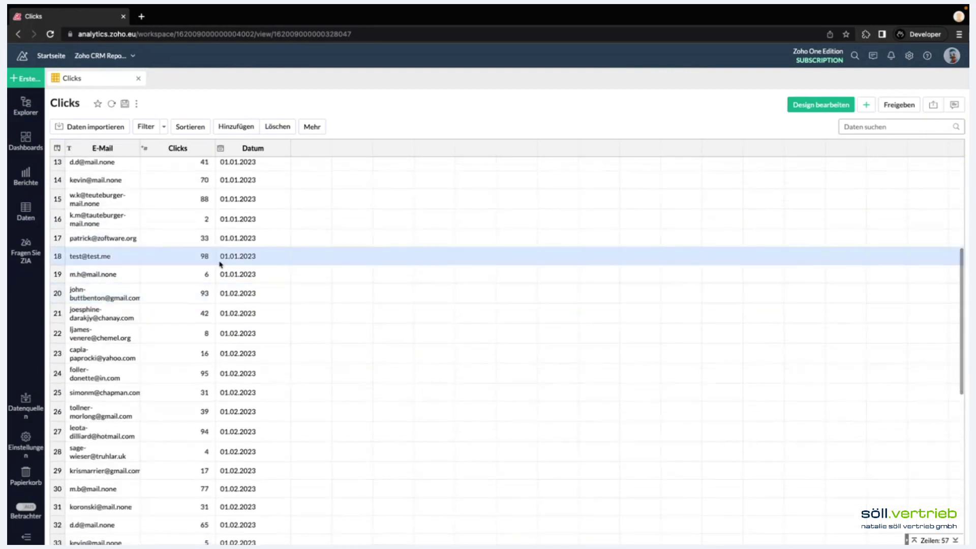
scroll(219, 265, up, 7)
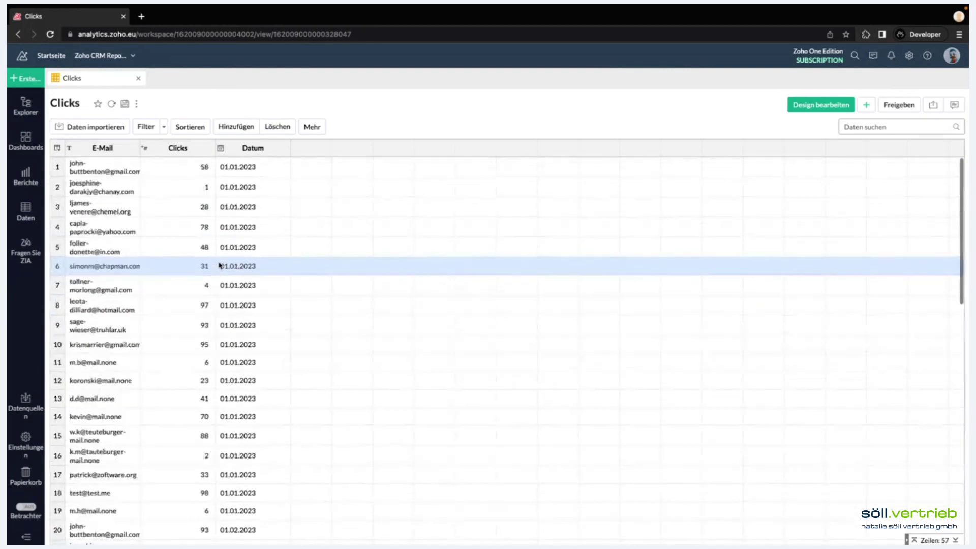
right_click(238, 150)
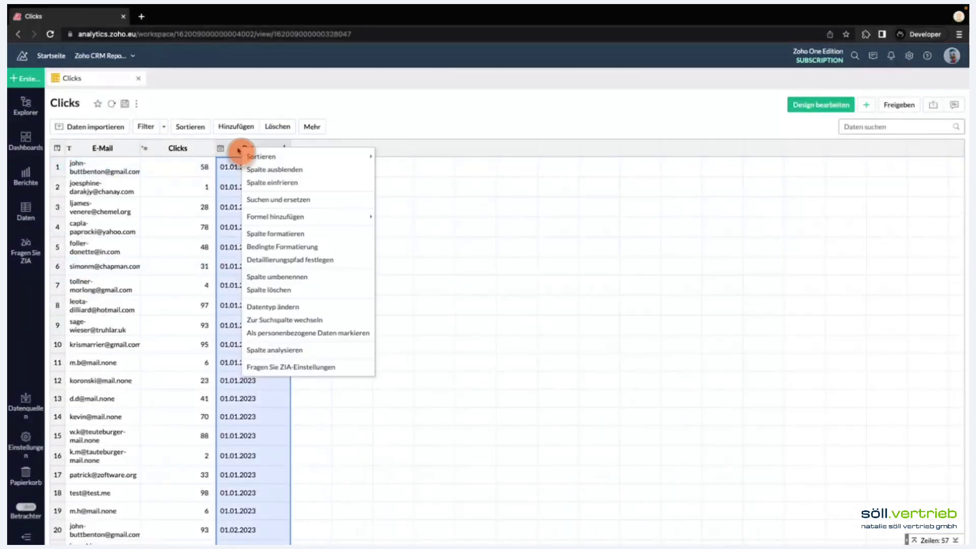
click(455, 93)
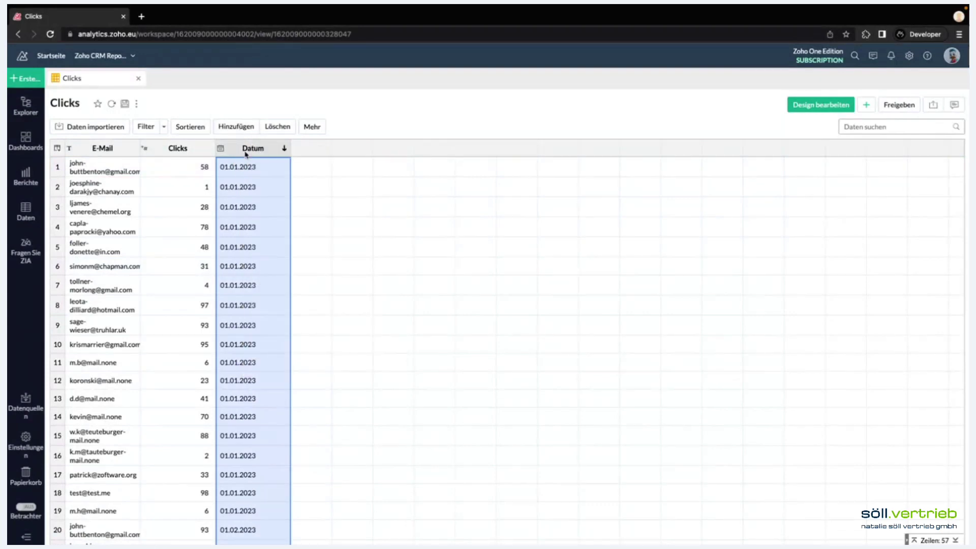
right_click(241, 149)
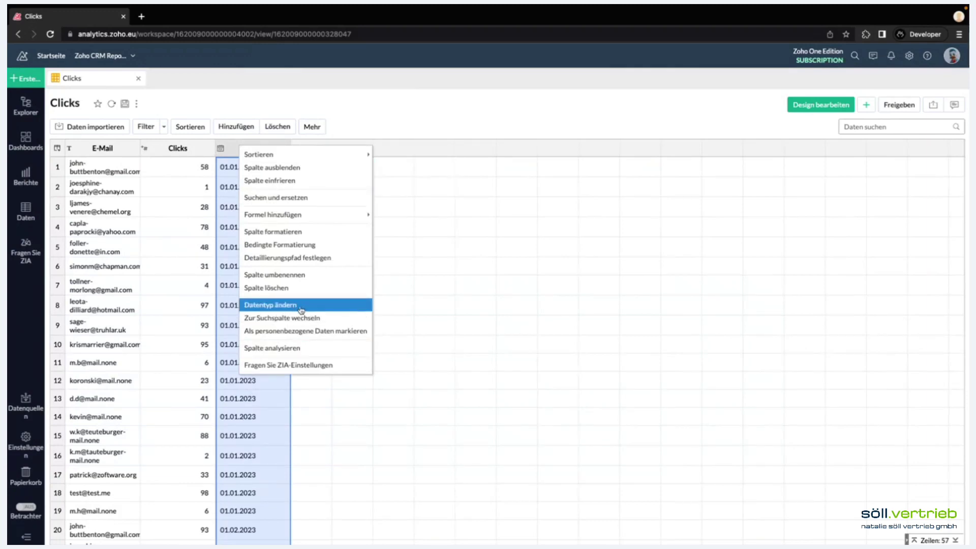
click(398, 76)
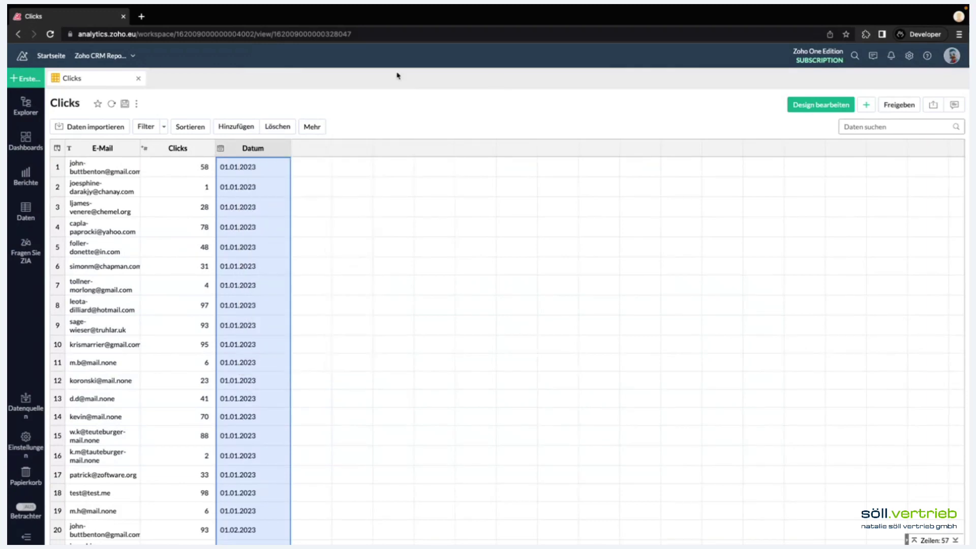
right_click(160, 150)
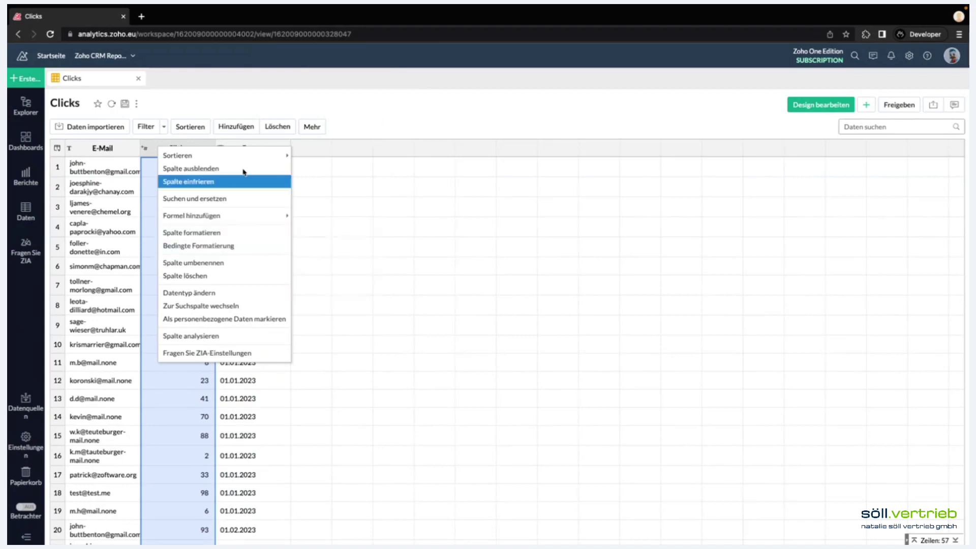
click(441, 120)
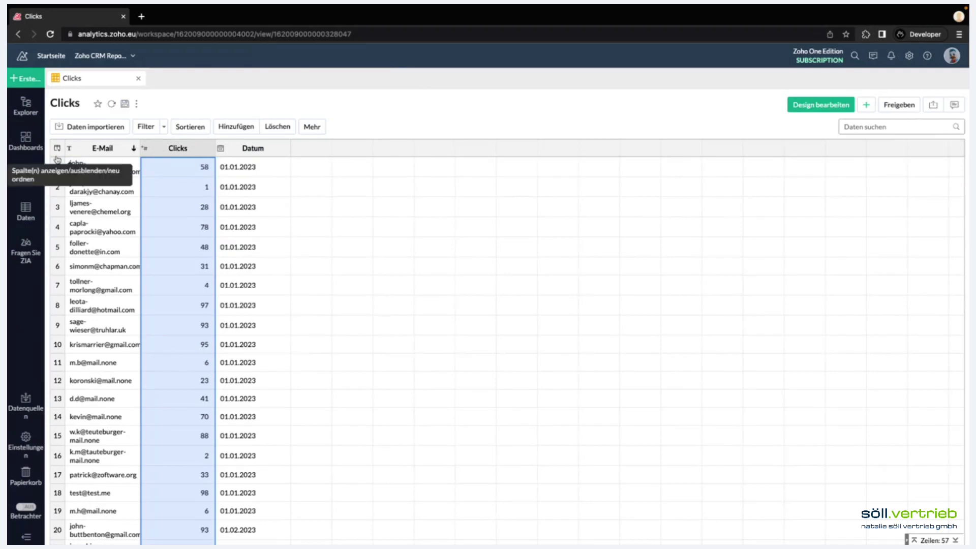
View the sources for importing data into the existing Clicks table, and go to the workspace's data sources overview.
click(75, 130)
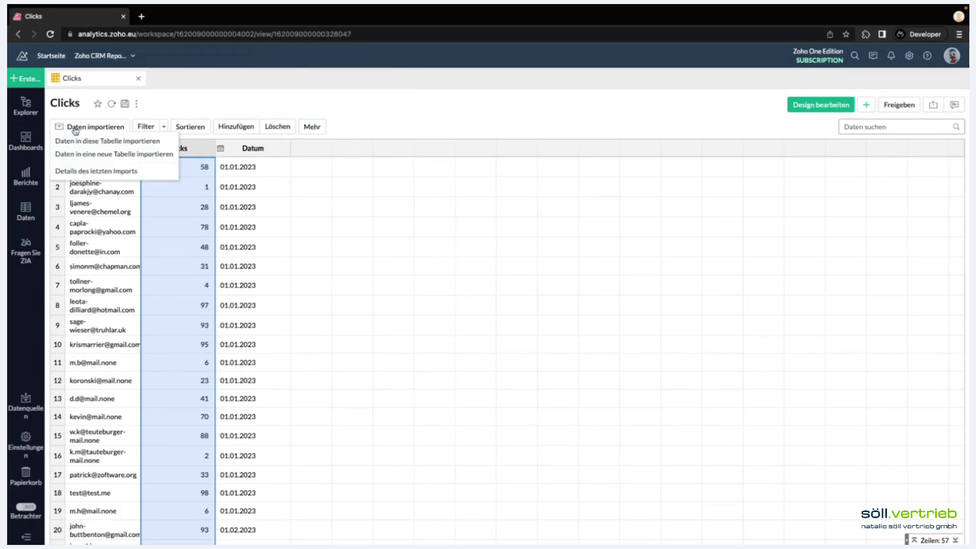
click(121, 141)
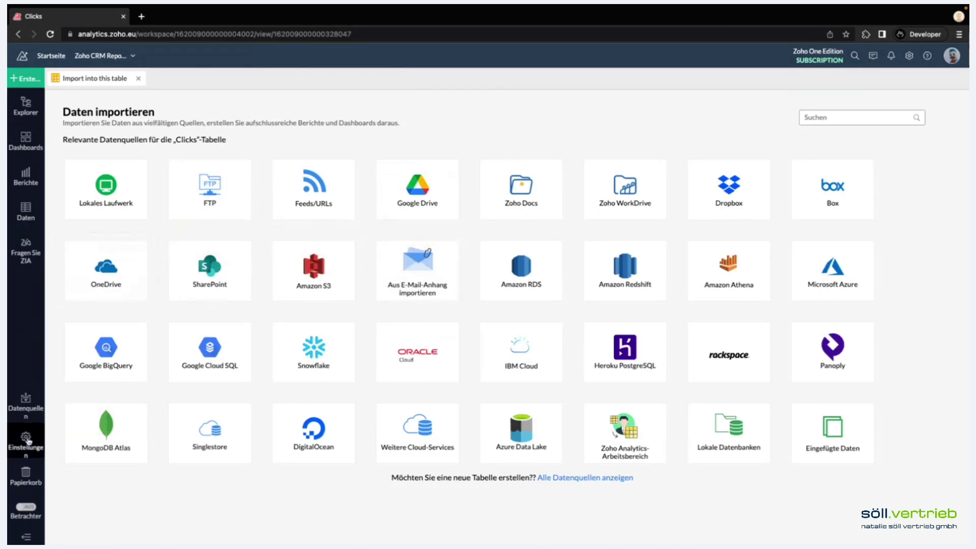
click(27, 411)
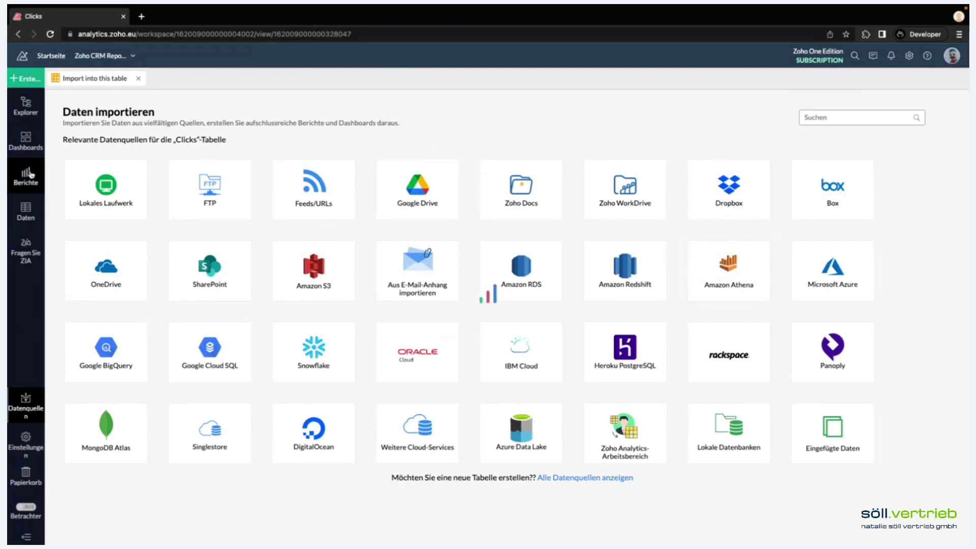
Review the sources for adding new data and the file import form, cancel the import, and return to the Clicks table.
mouse_move(105, 188)
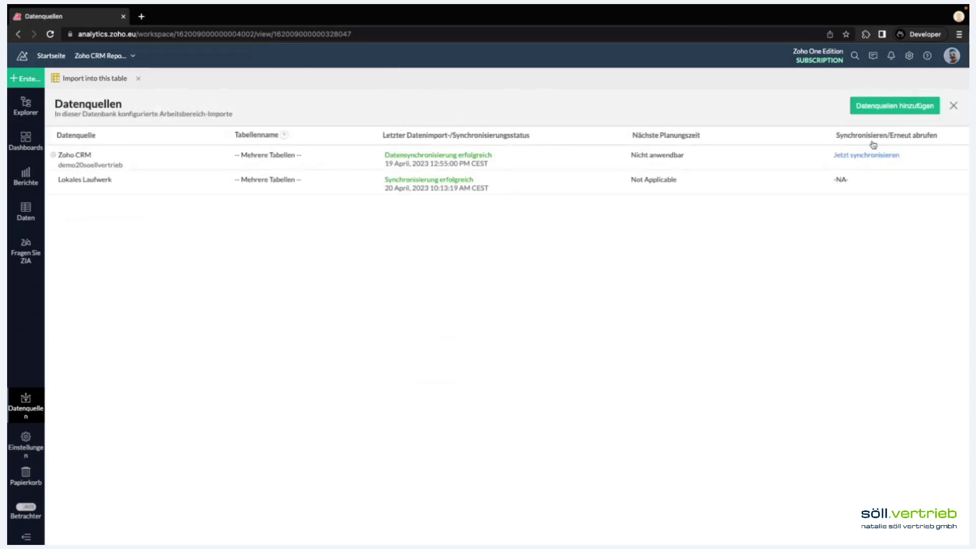
click(898, 111)
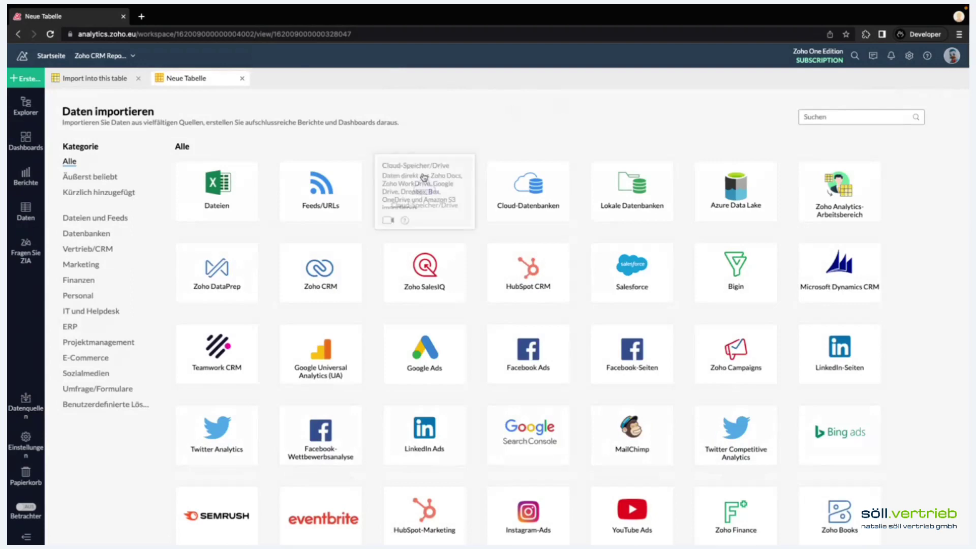
scroll(486, 279, down, 1)
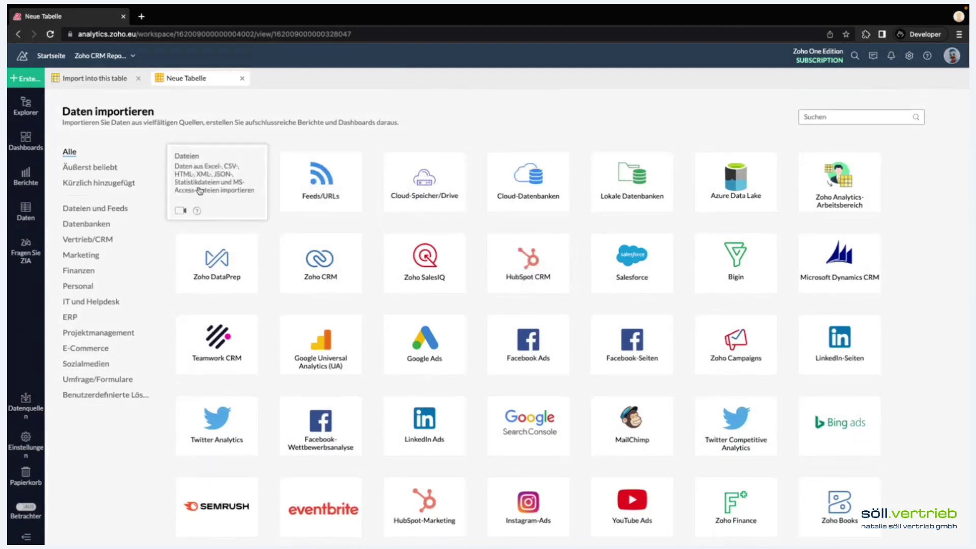
click(235, 175)
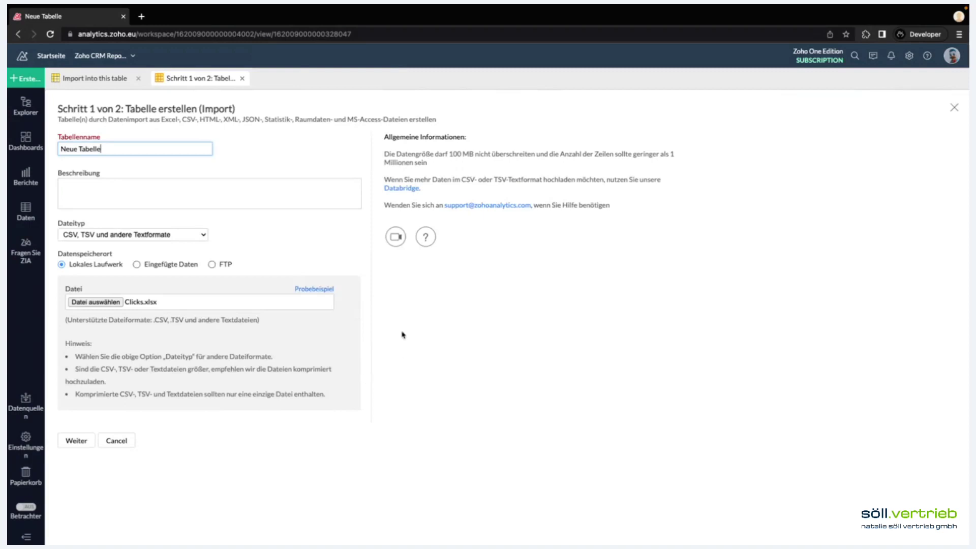
click(117, 442)
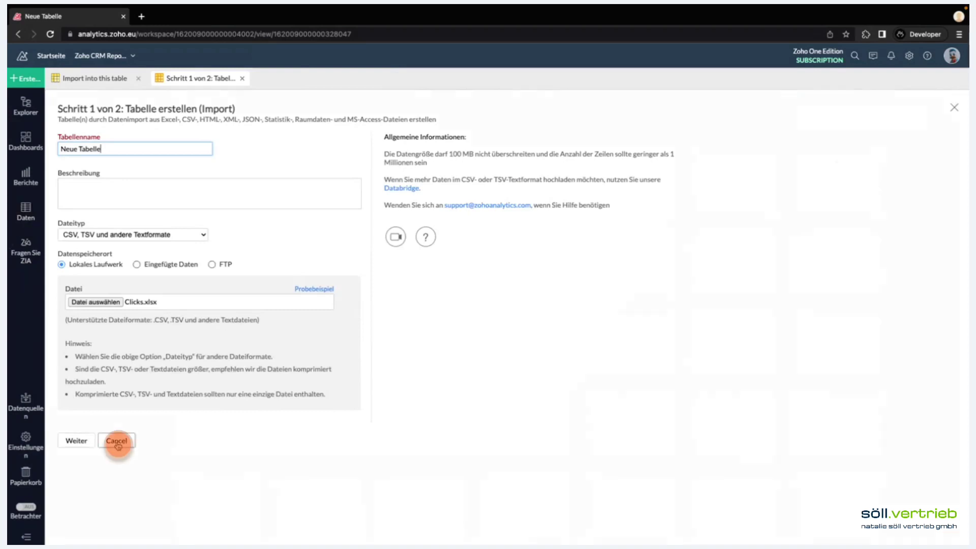
click(245, 79)
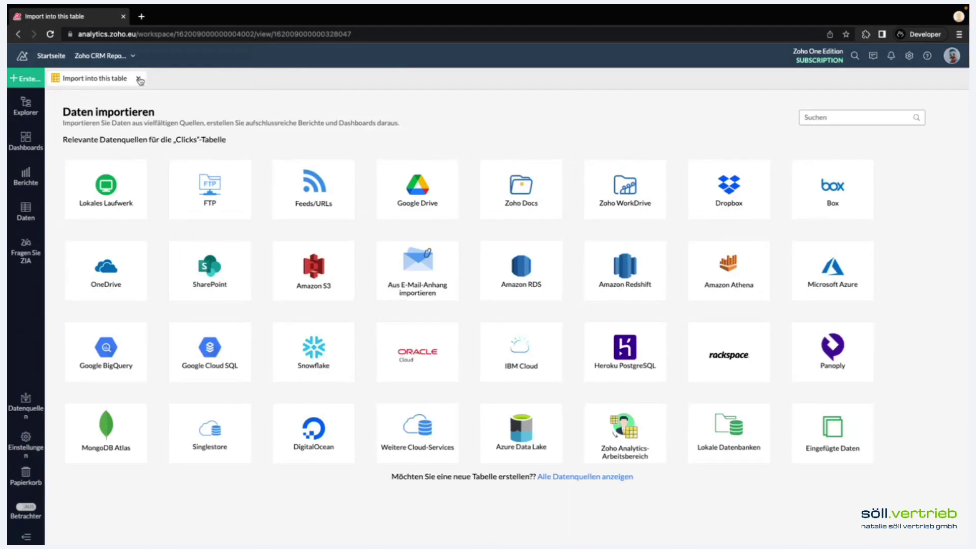
click(136, 79)
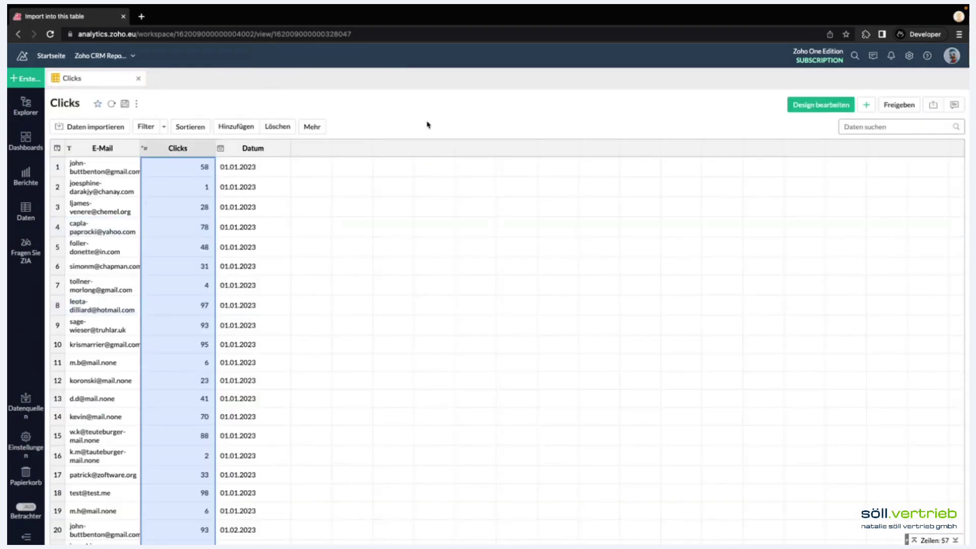
Look through the workspace's data tables and the options for creating new tables, reports and dashboards.
click(25, 213)
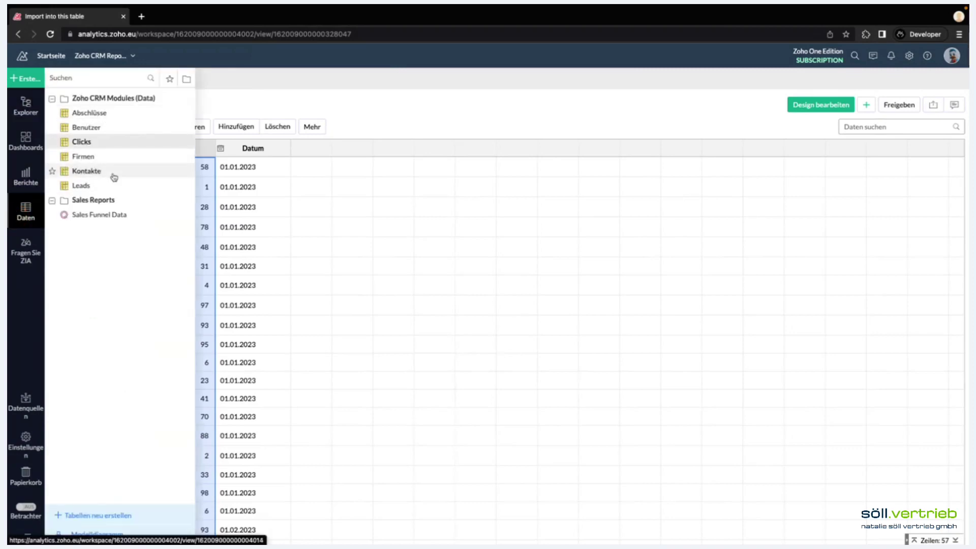
click(468, 100)
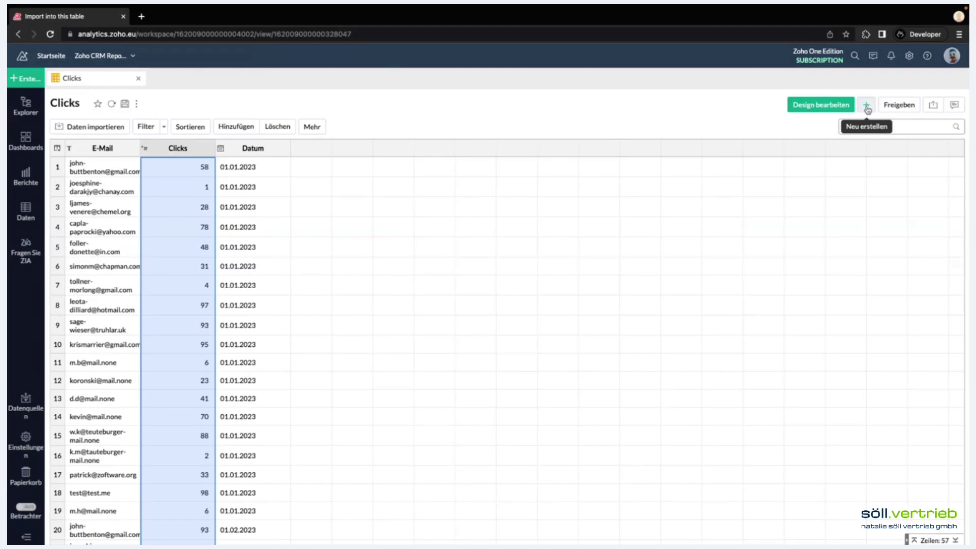
click(23, 85)
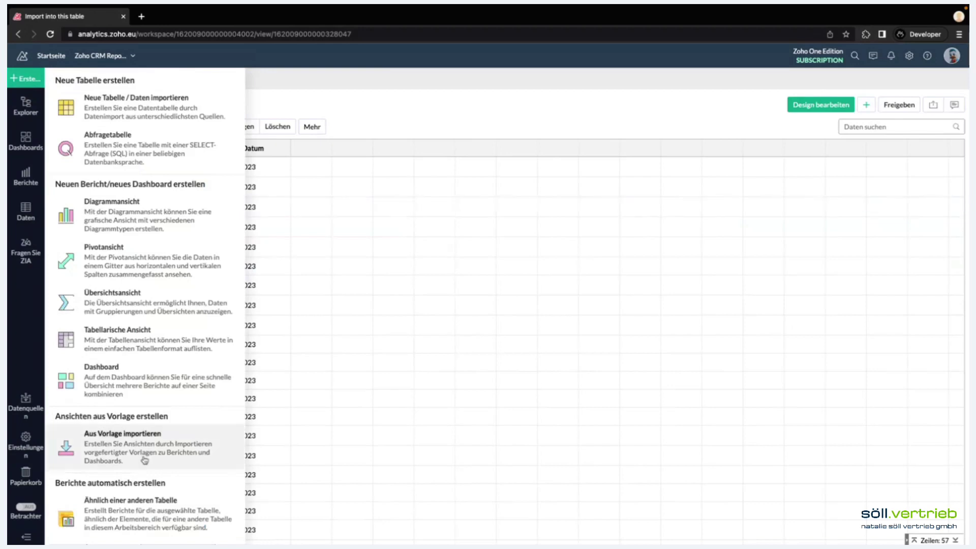
scroll(144, 460, down, 2)
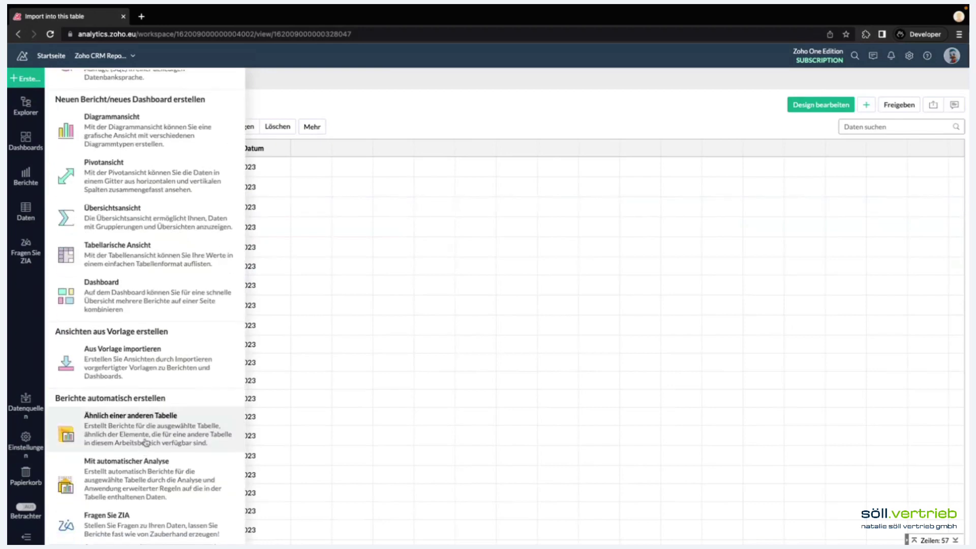
scroll(145, 447, up, 2)
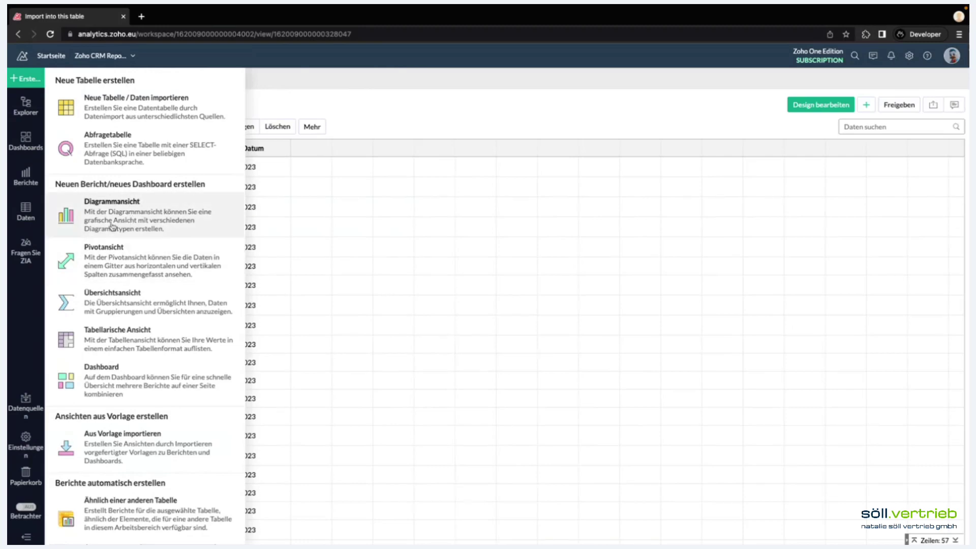
click(366, 134)
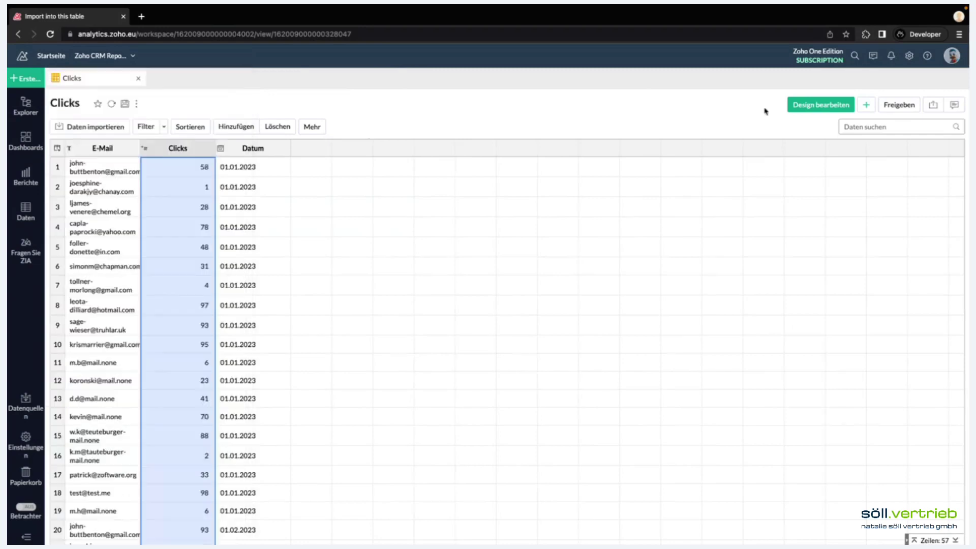
Create a pivot view of the Clicks table with Datum by month and year as columns and the sum of Clicks as data.
click(866, 106)
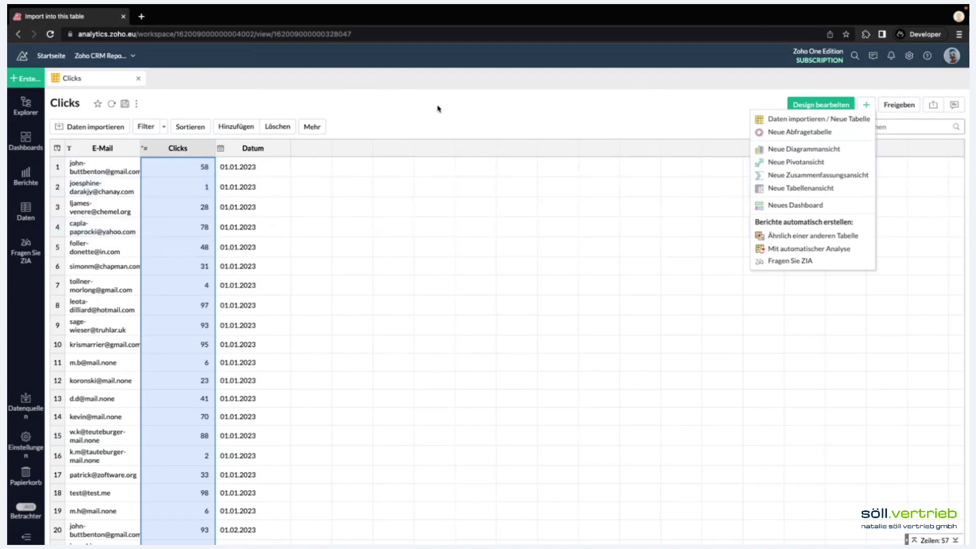
click(797, 163)
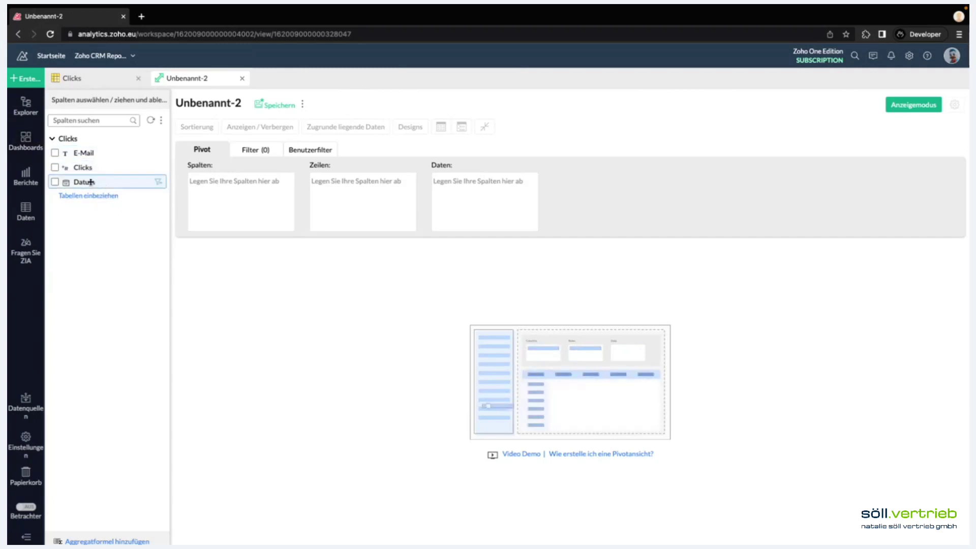
drag(92, 166, 488, 188)
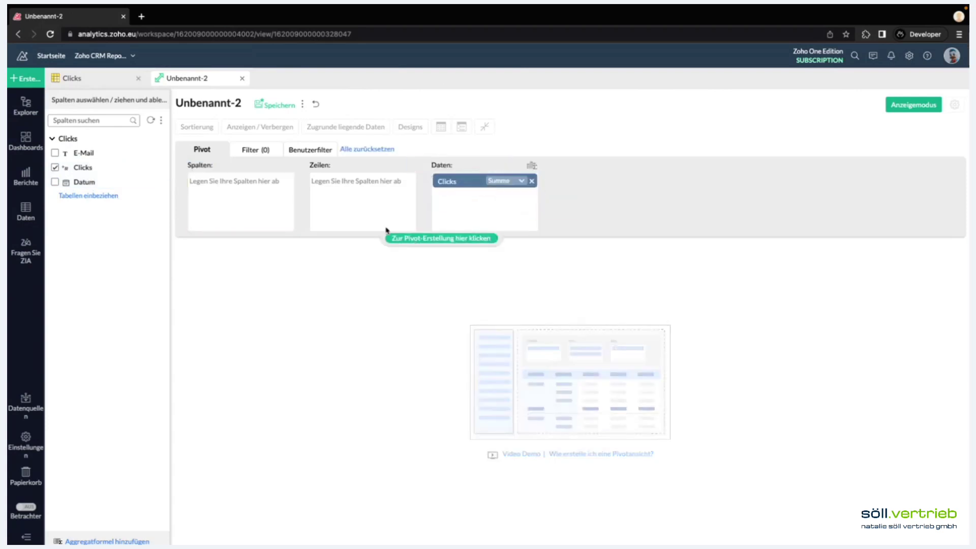
drag(91, 186, 223, 183)
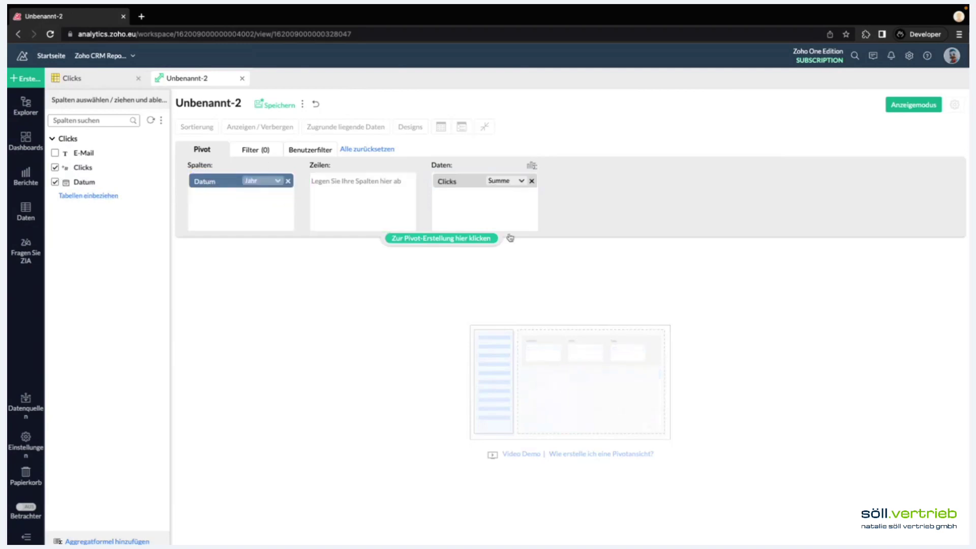
click(268, 180)
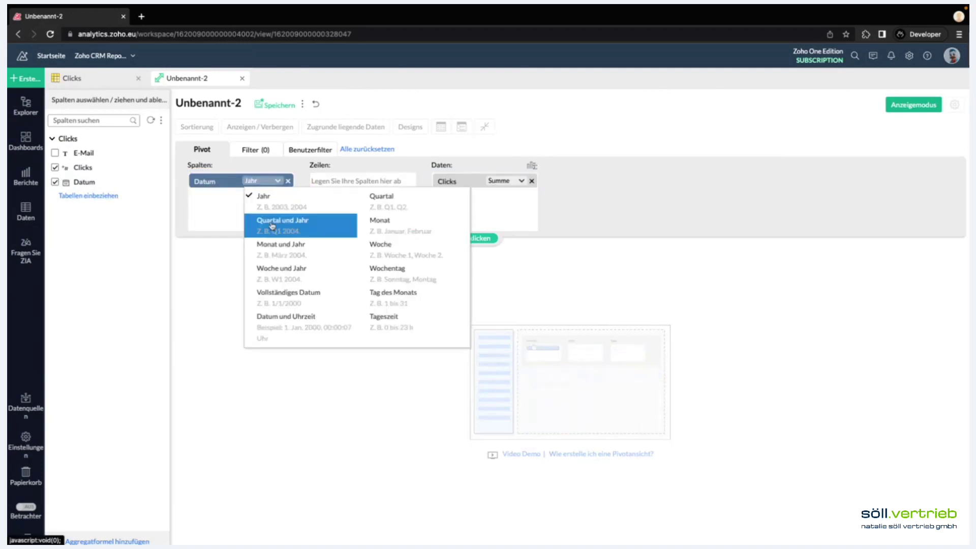
click(302, 248)
click(460, 238)
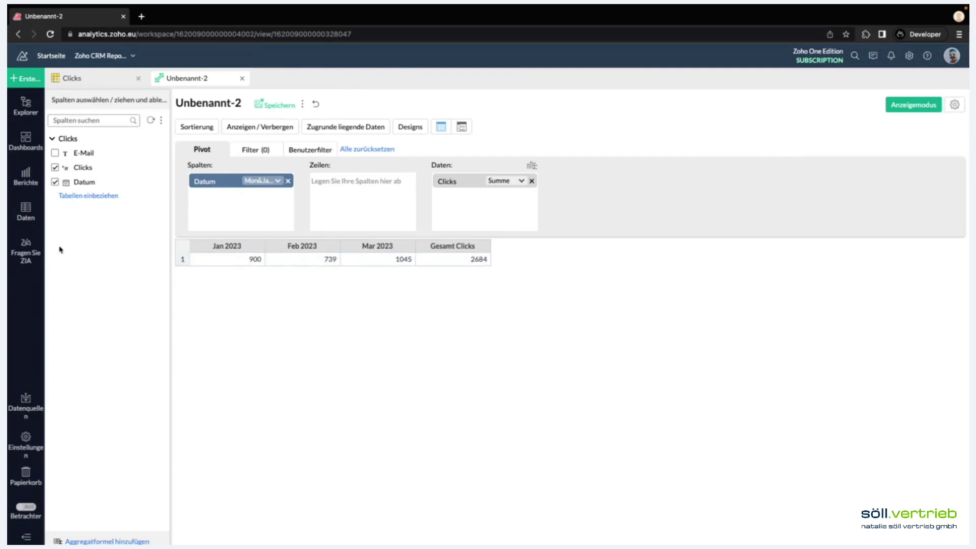
Open the lookup column settings for the Clicks table's E-Mail column and show the columns it can be linked to.
click(98, 82)
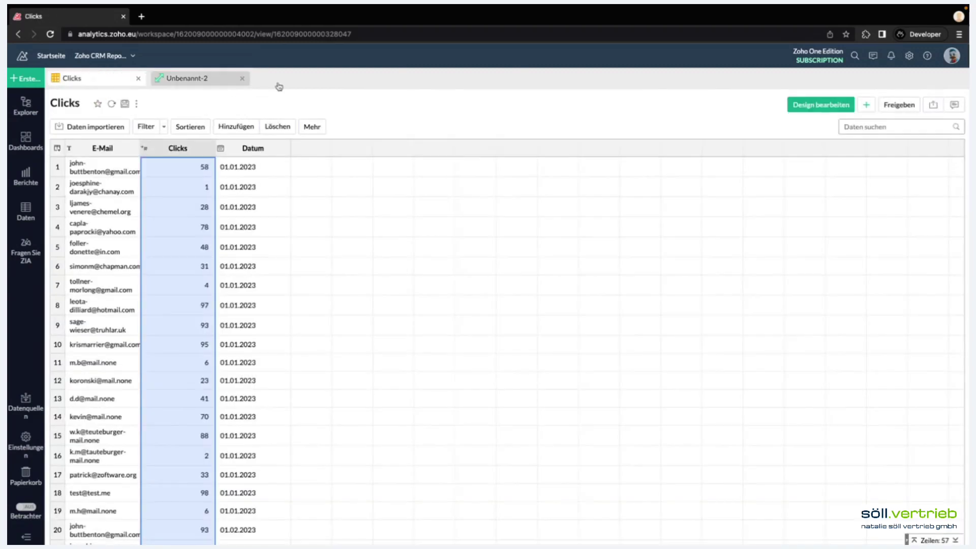
click(91, 150)
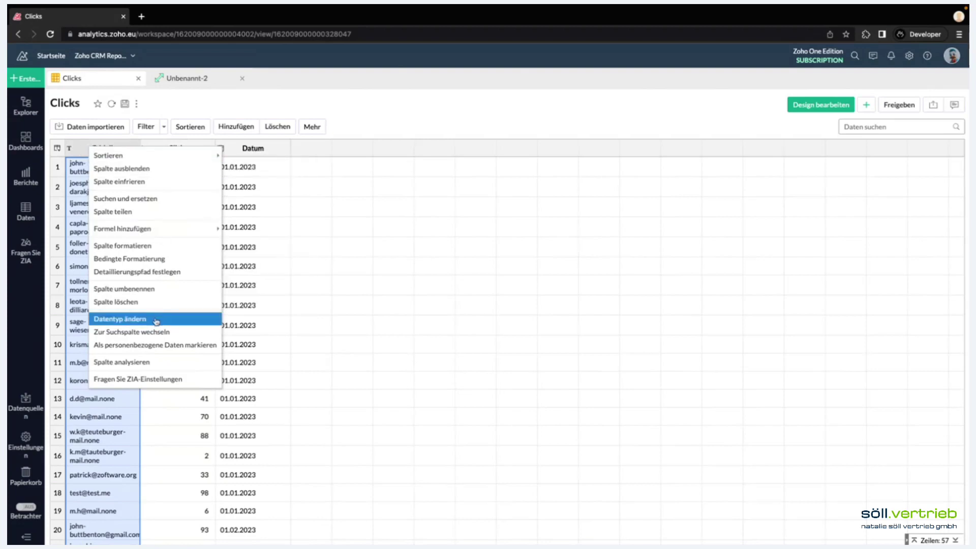
click(184, 333)
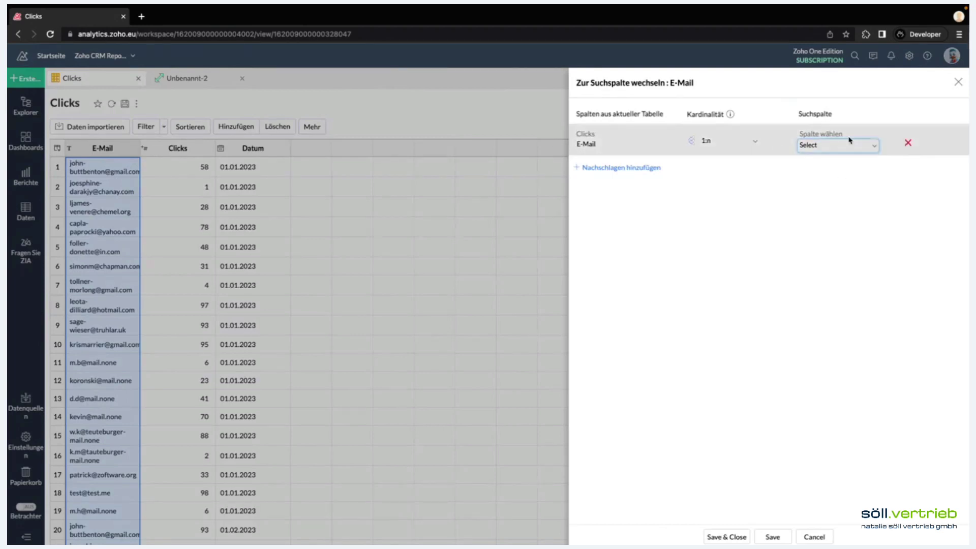
click(825, 147)
click(831, 149)
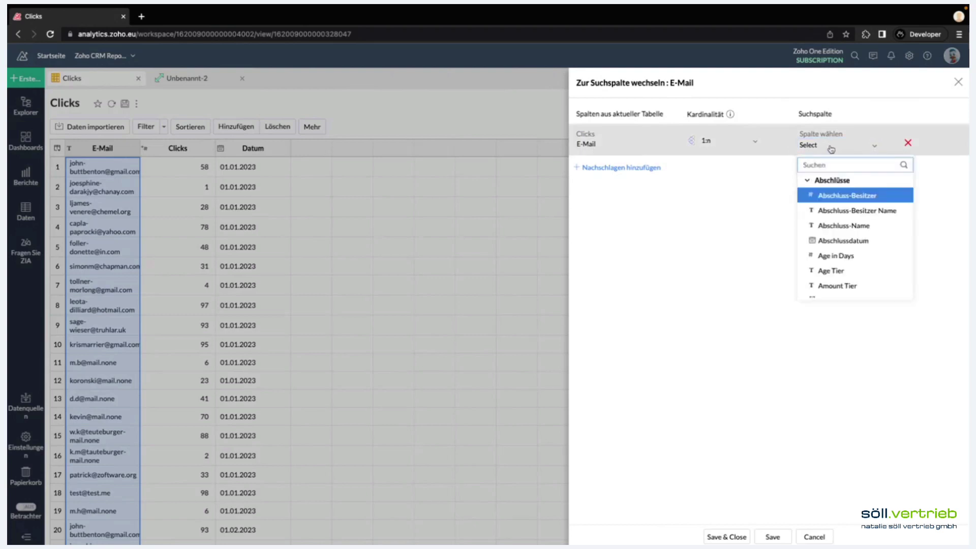
Link the Clicks table's E-Mail column to the E-Mail column of Kontakte, save the lookup, and return to the pivot view.
scroll(838, 239, down, 3)
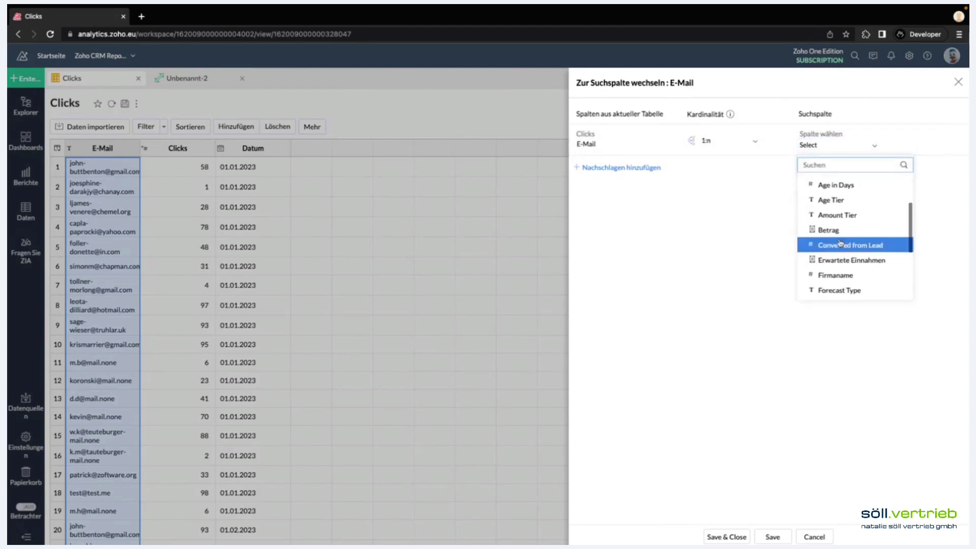
scroll(840, 243, down, 10)
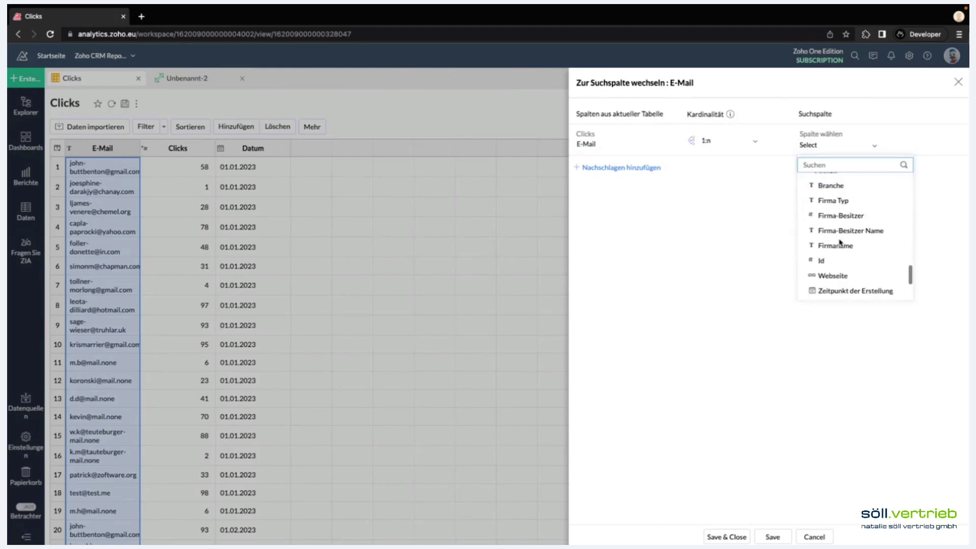
scroll(840, 243, down, 1)
scroll(840, 243, up, 8)
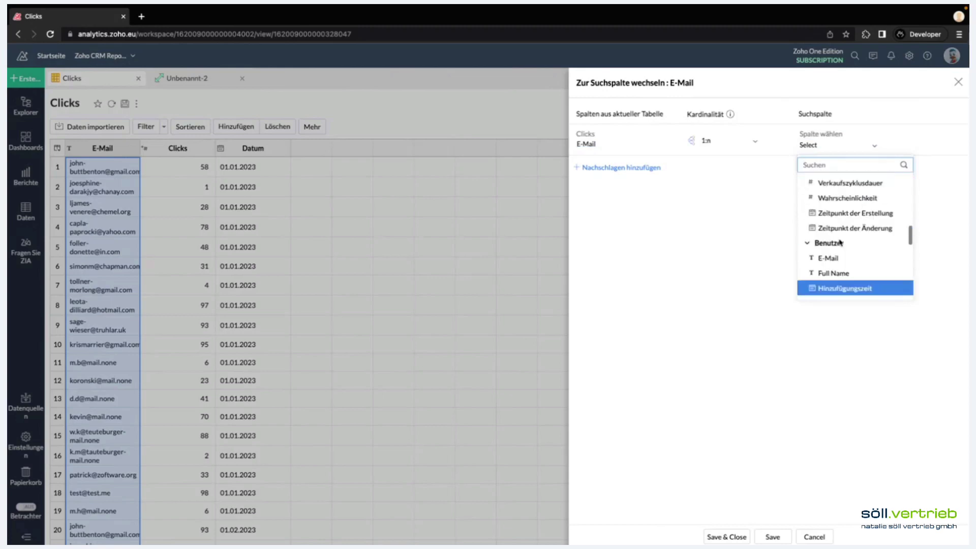
scroll(839, 243, up, 1)
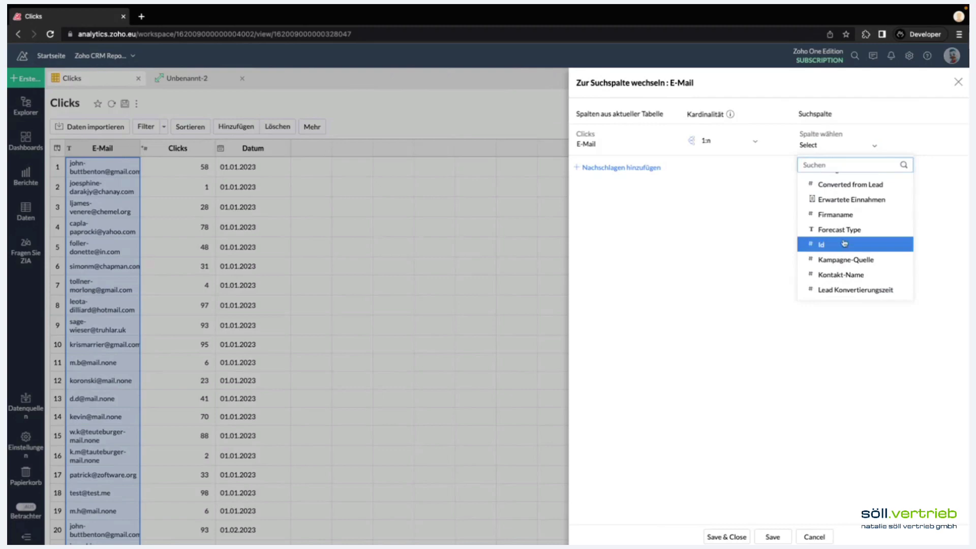
scroll(843, 241, down, 3)
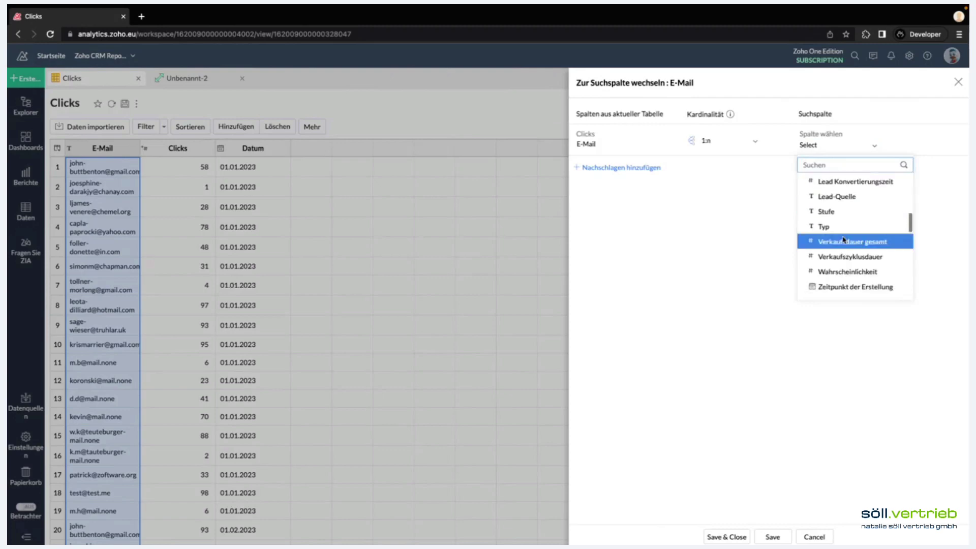
scroll(843, 240, down, 2)
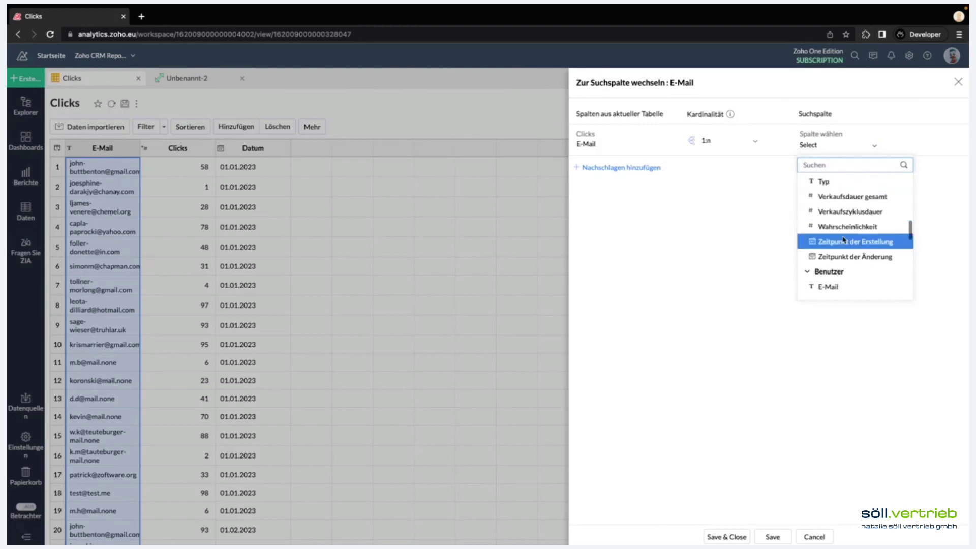
scroll(844, 240, up, 5)
scroll(843, 241, up, 2)
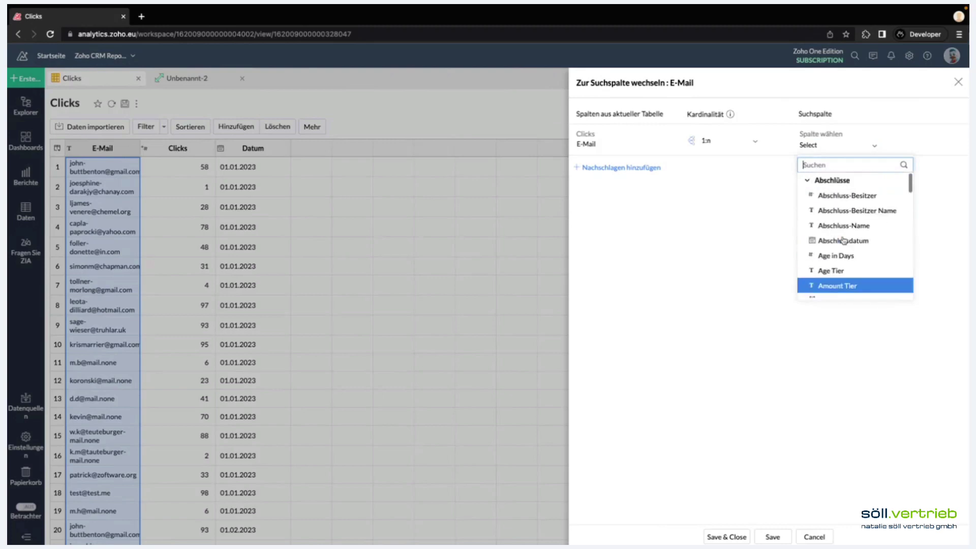
click(819, 180)
click(821, 198)
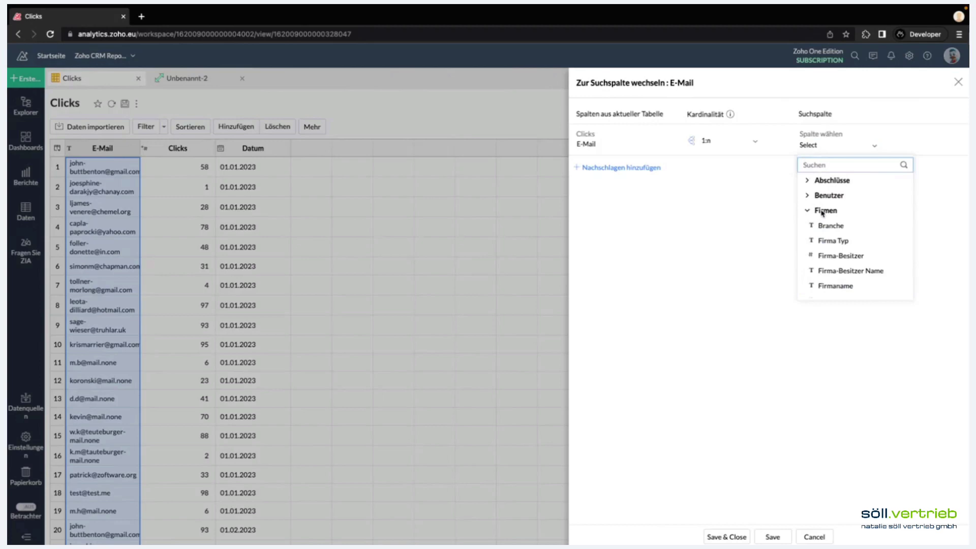
click(822, 212)
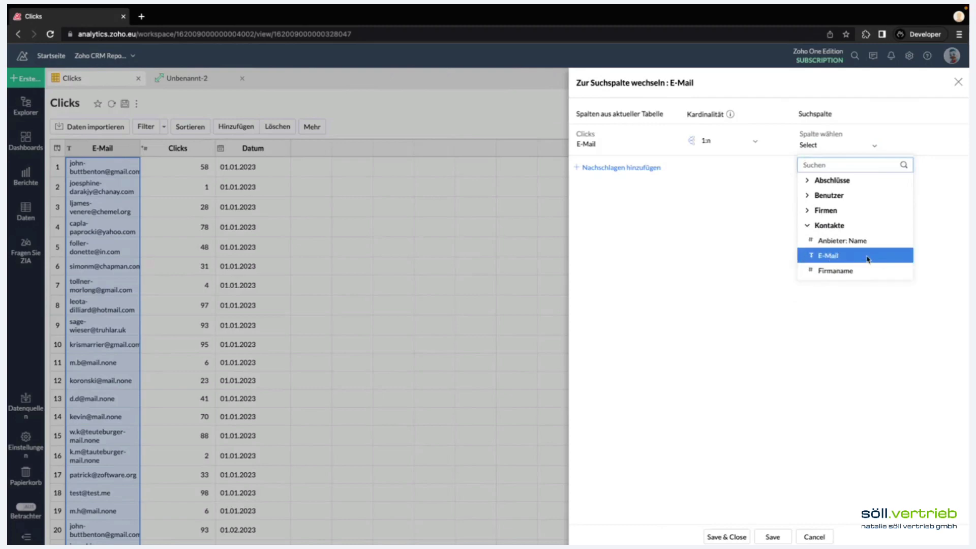
click(827, 255)
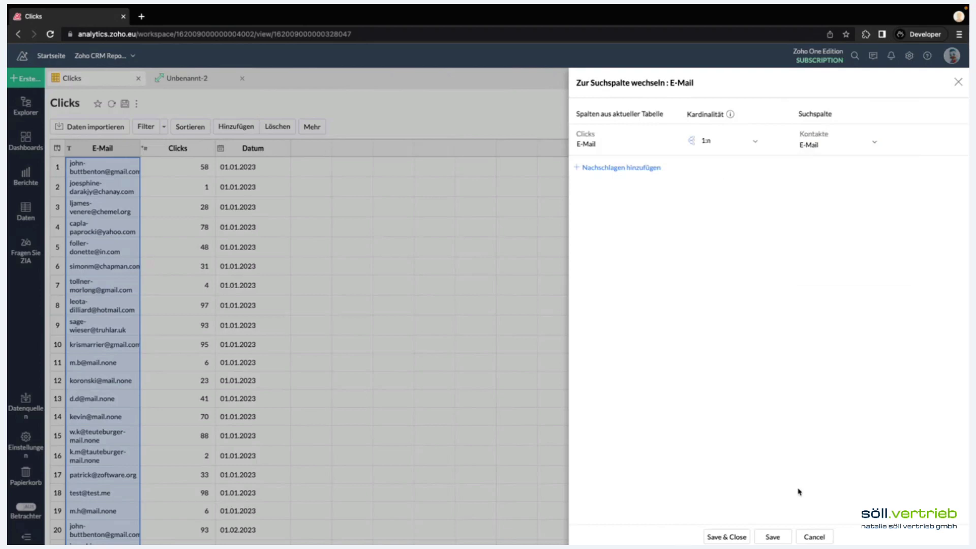
click(727, 537)
click(737, 537)
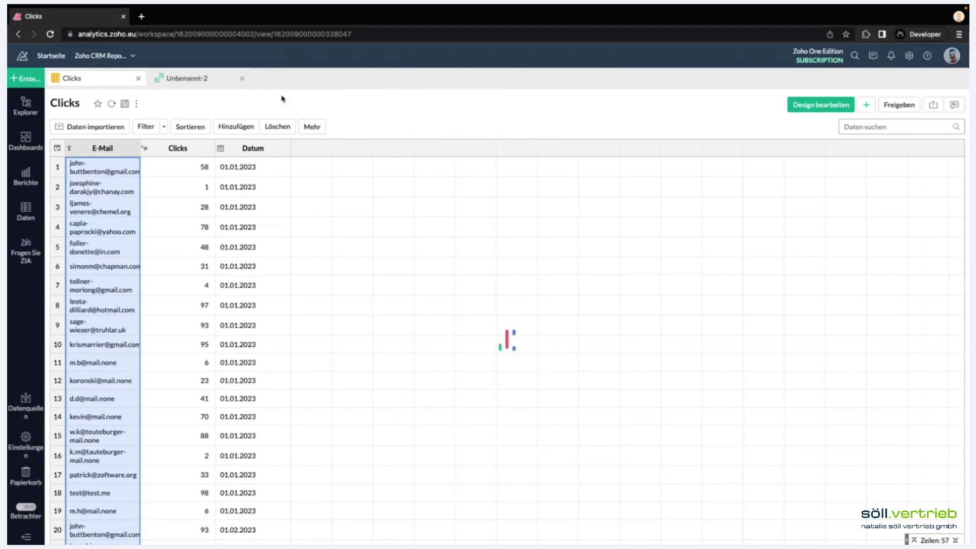
click(174, 78)
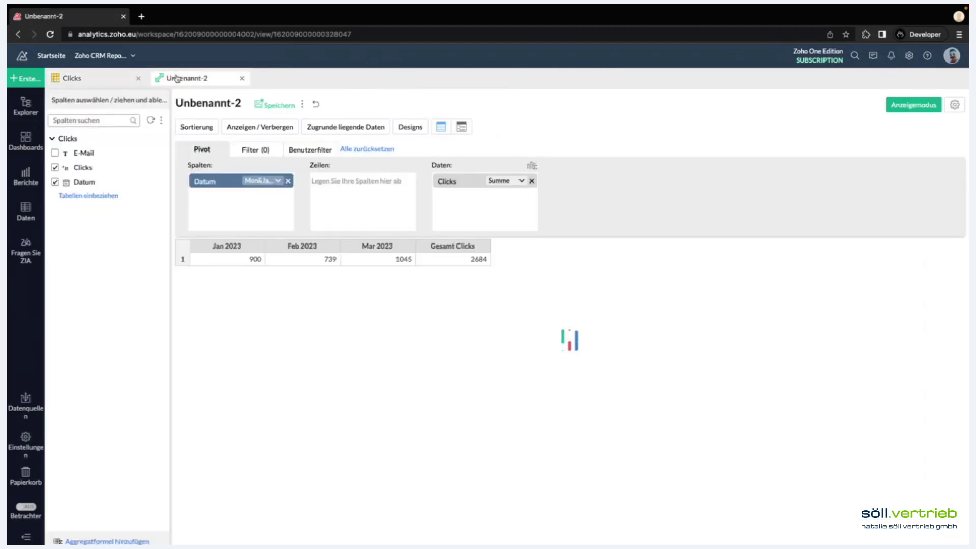
Reload the pivot view's column list, then close the pivot view without saving it.
click(151, 122)
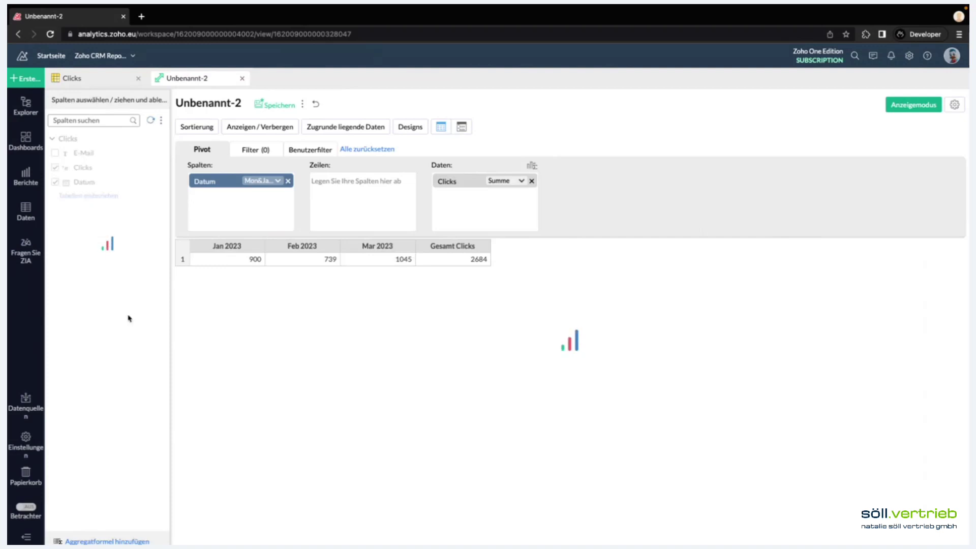
click(199, 79)
click(242, 79)
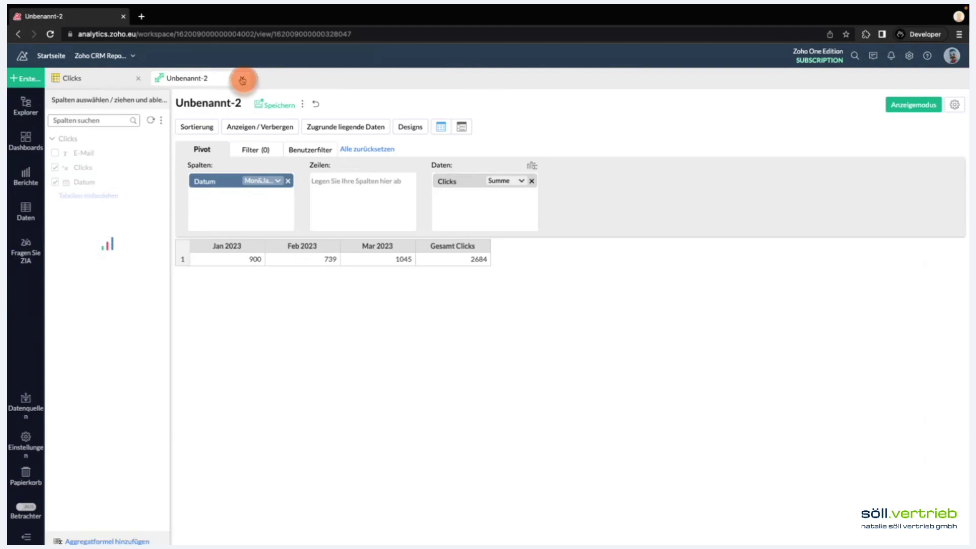
click(483, 356)
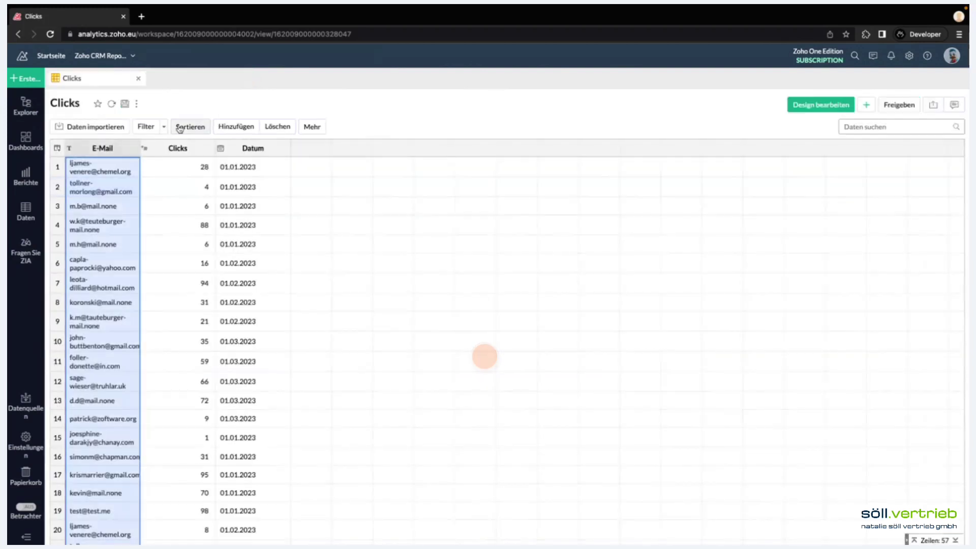
Create a new pivot view from the Clicks table and refresh its list of available columns.
click(866, 105)
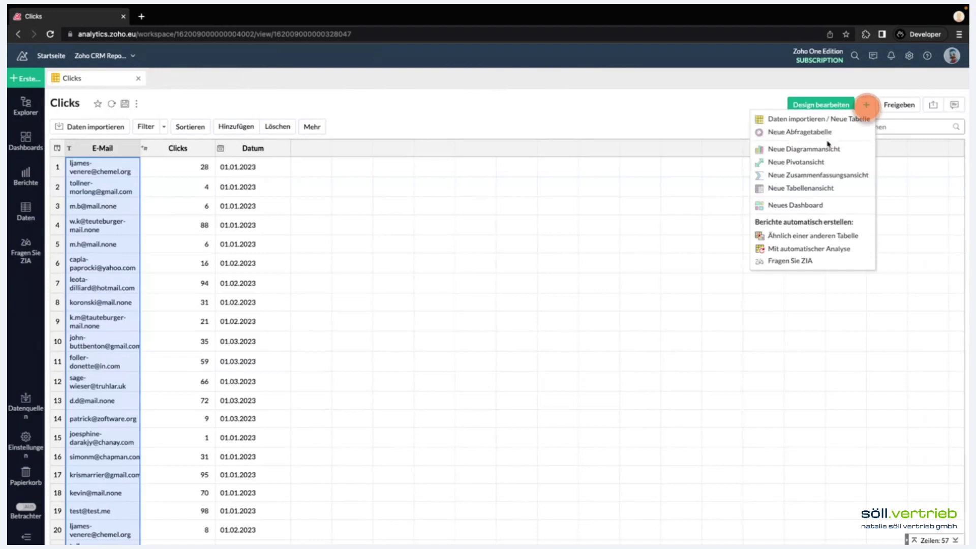
click(803, 161)
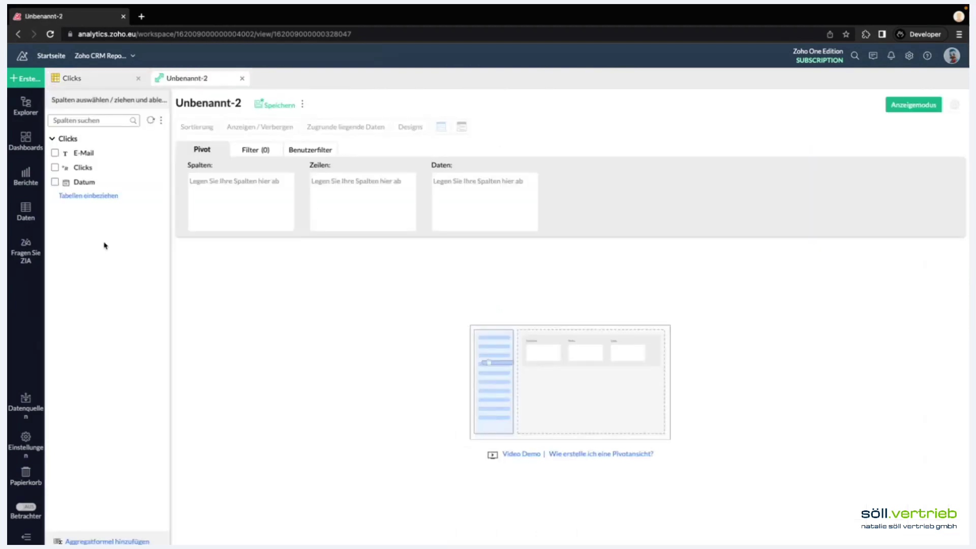
click(150, 121)
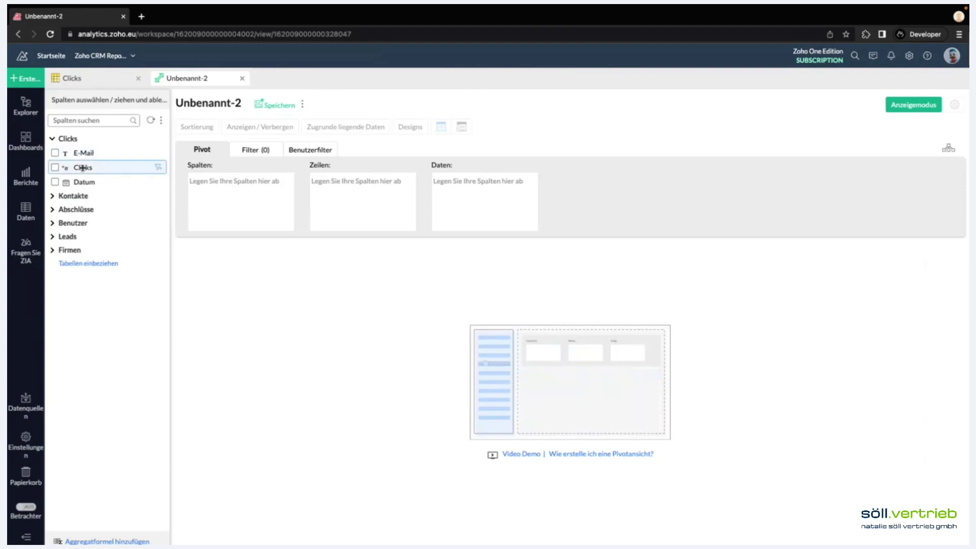
Add Datum by month and year as the pivot's columns and the sum of Clicks as its data.
drag(84, 181, 258, 183)
click(258, 183)
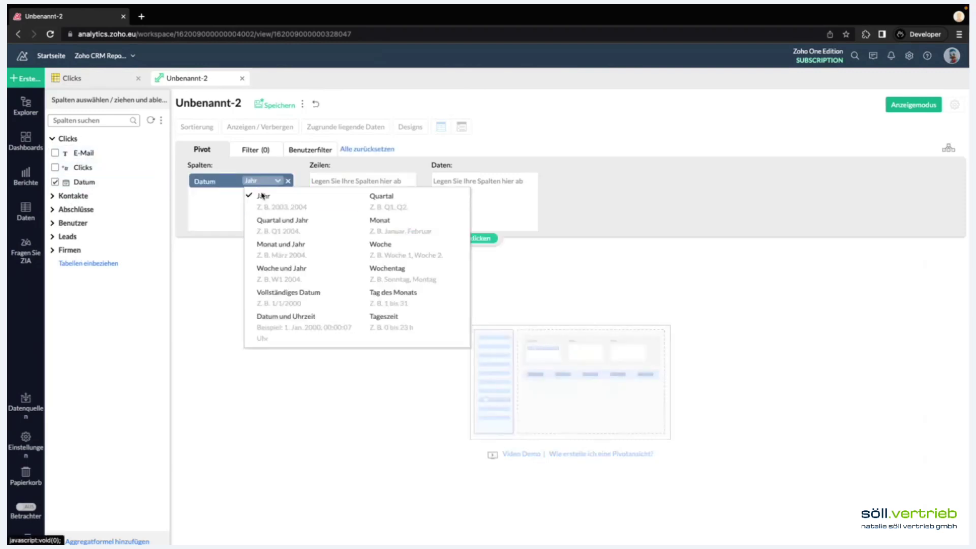
click(277, 212)
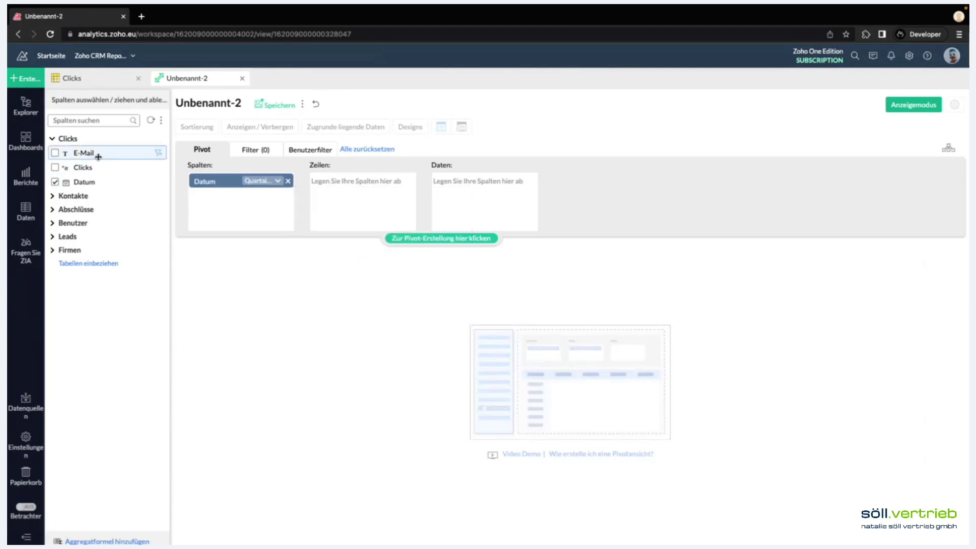
drag(83, 167, 458, 184)
click(257, 182)
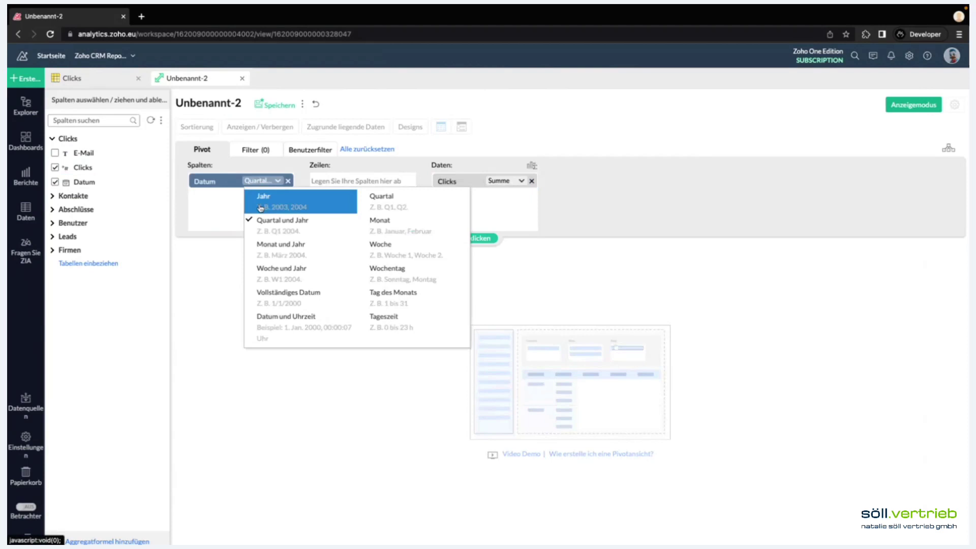
click(277, 248)
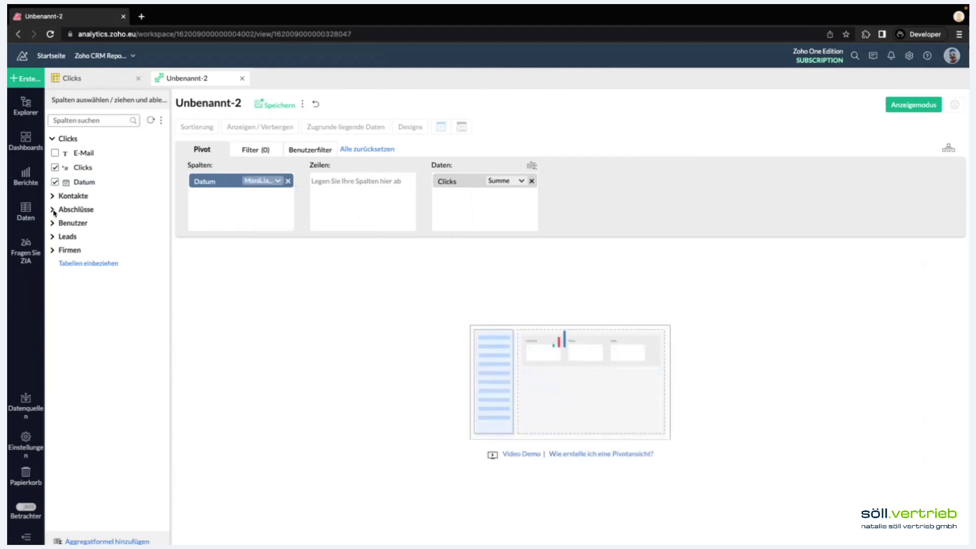
Add Branche from the Firmen table as the pivot's rows and generate the pivot.
click(71, 251)
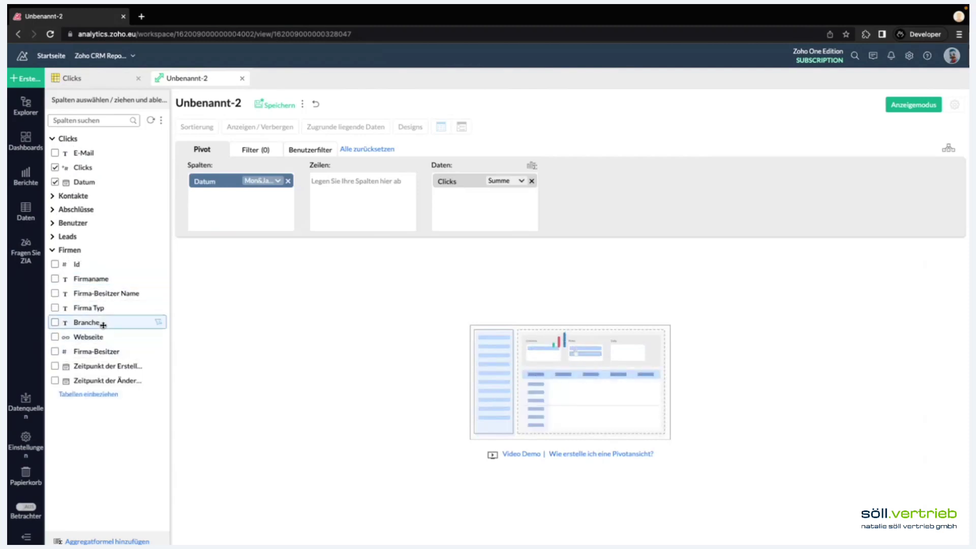
drag(104, 325, 376, 184)
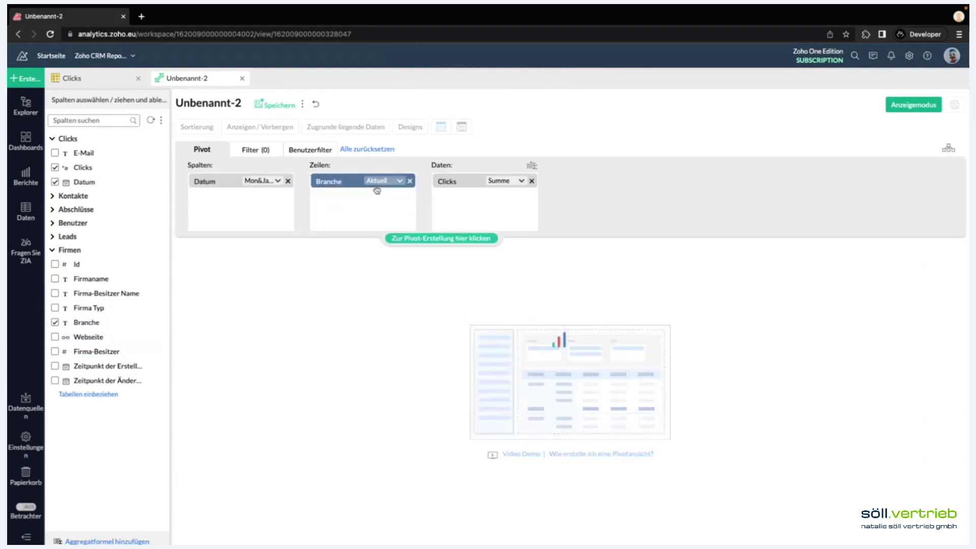
click(435, 239)
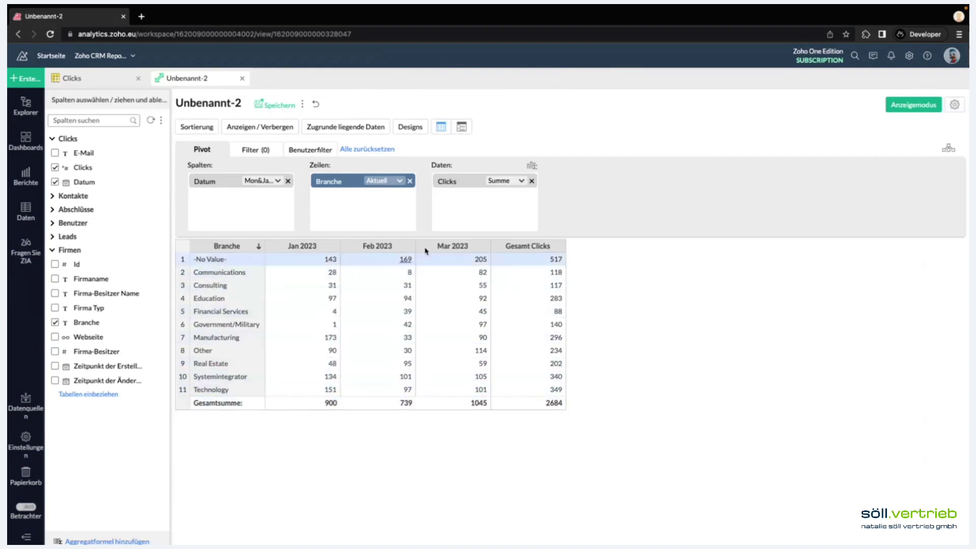
In the pivot's format settings, label the Datum column "Datum" and the Clicks column "Clicks".
click(960, 105)
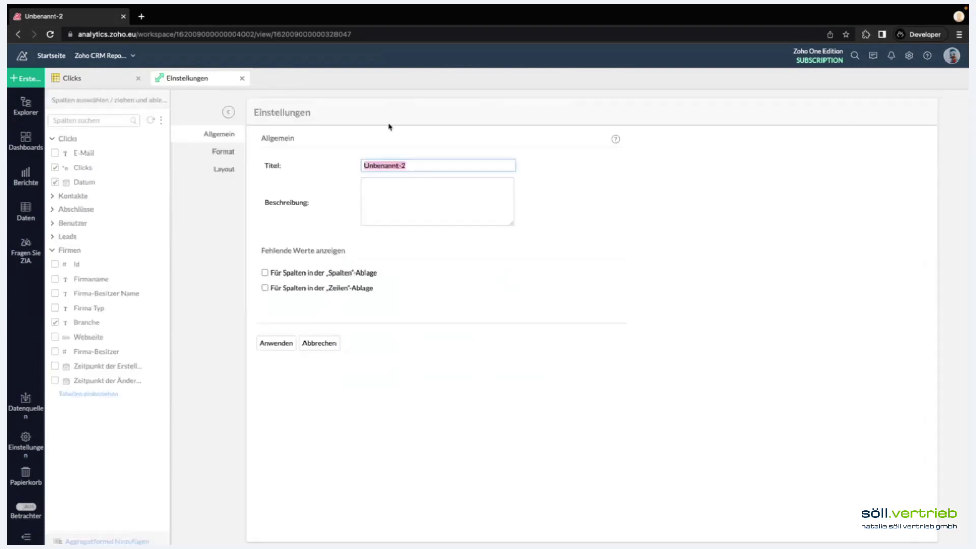
click(221, 155)
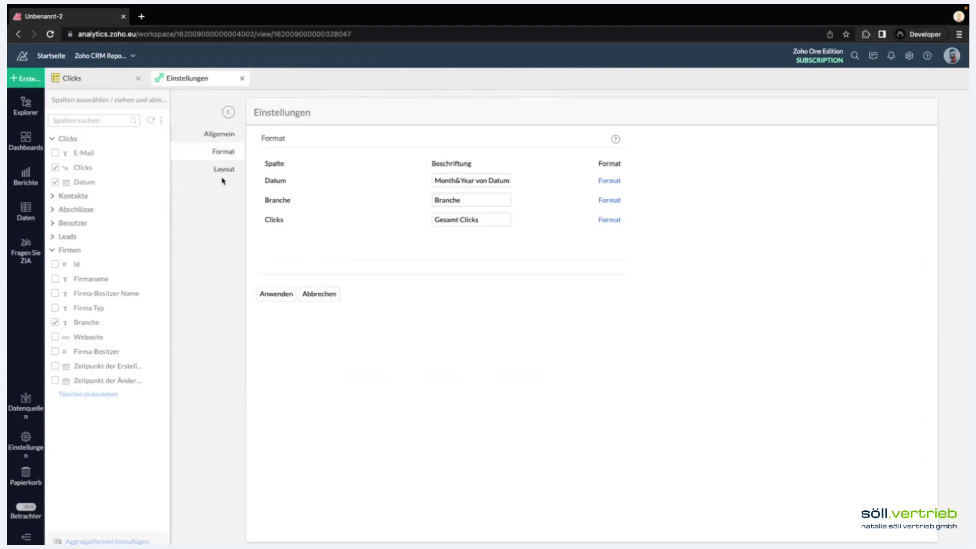
drag(432, 182, 532, 187)
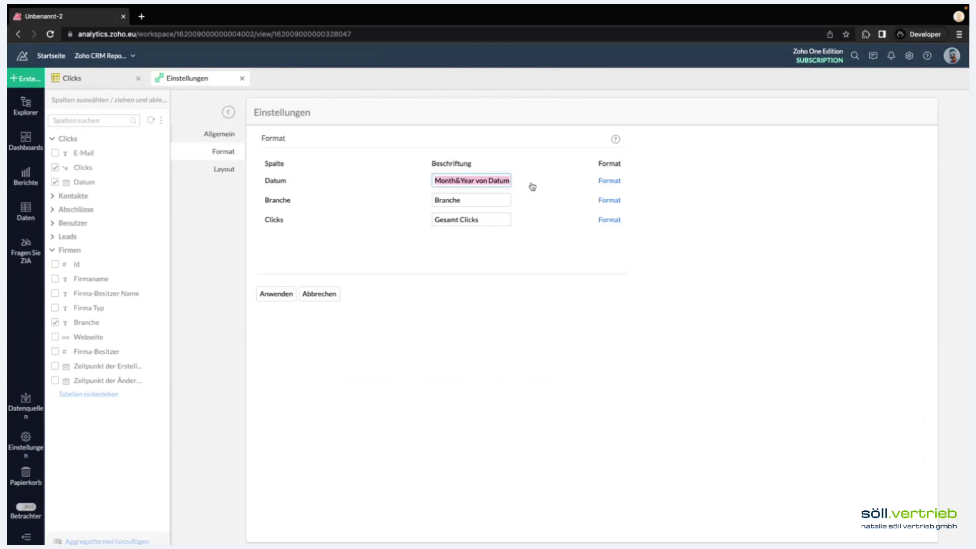
text(D)
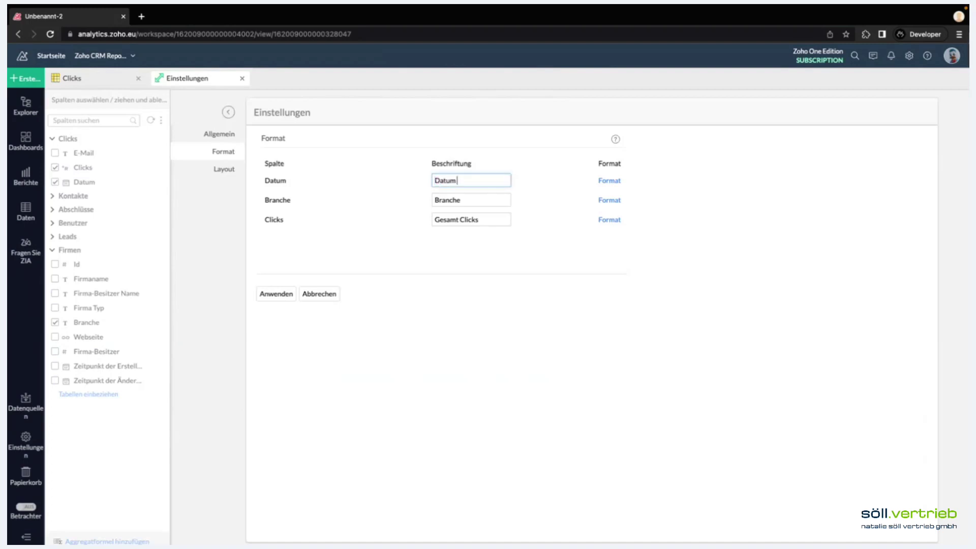
click(491, 239)
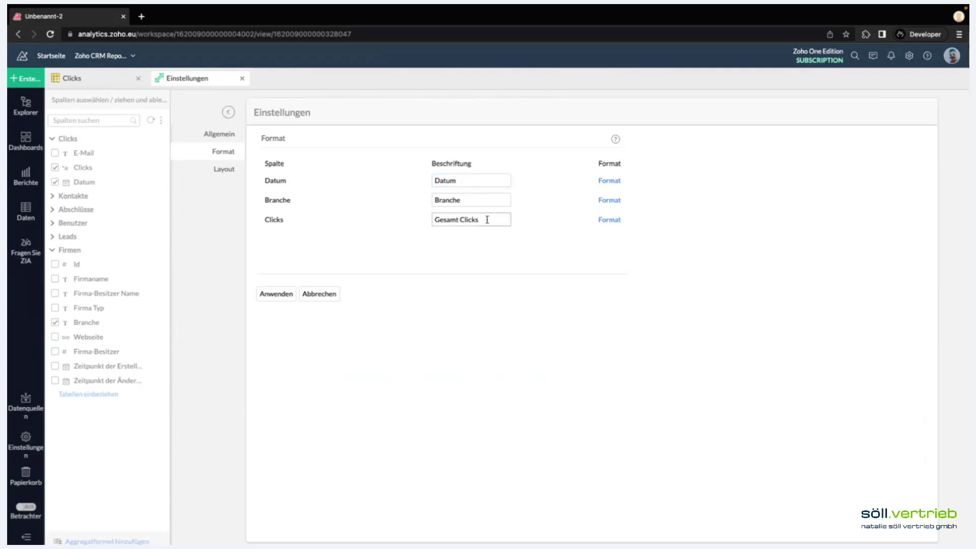
double_click(455, 219)
key(Delete)
key(Delete)
click(338, 229)
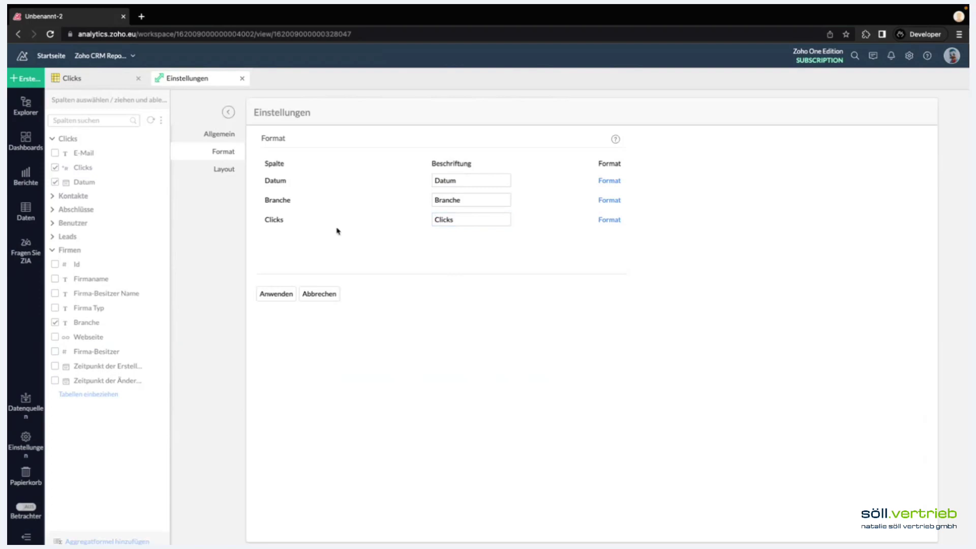
Set the pivot's layout to show unknown values as "-" and apply the settings.
click(224, 172)
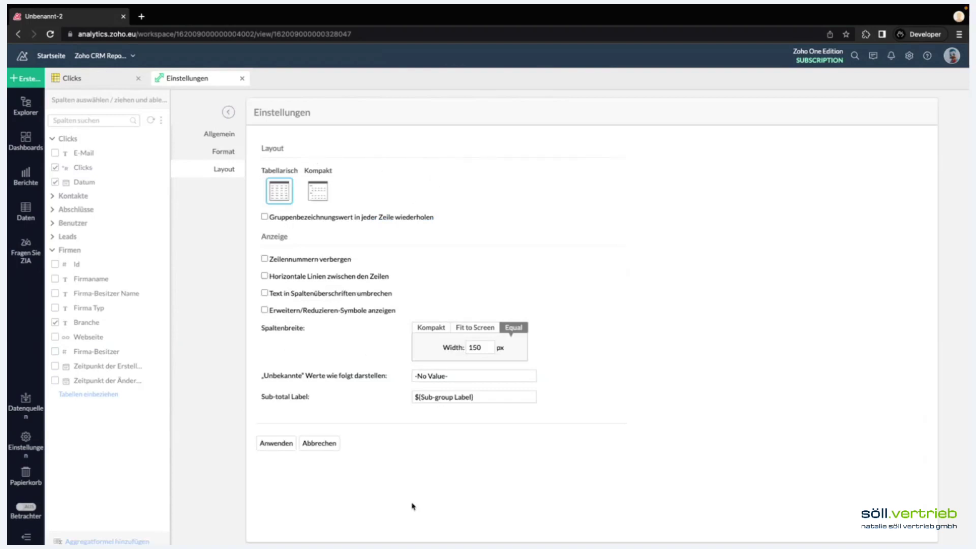
drag(461, 378, 412, 379)
key(BackSpace)
click(275, 443)
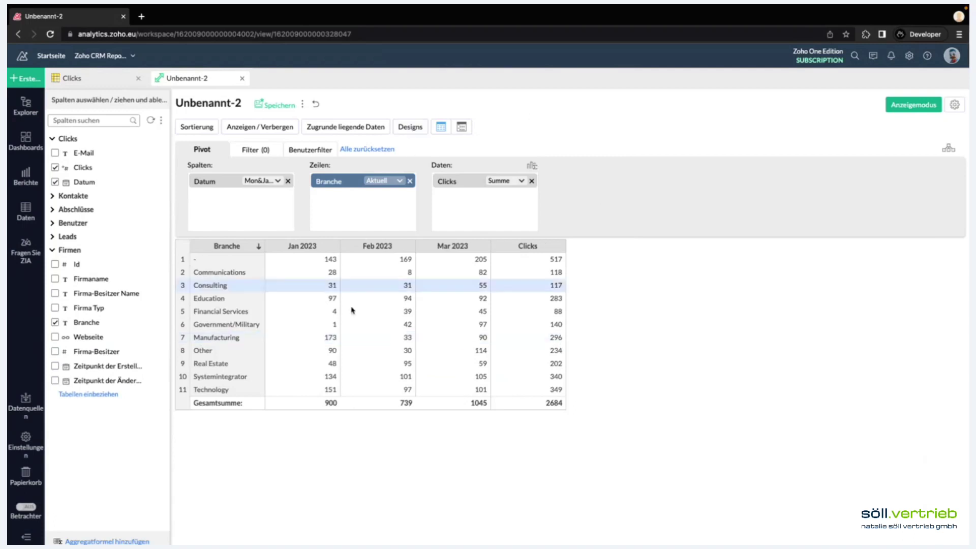
Give the pivot the fifth design layout, with shaded header and row labels, in the blue design colour.
click(409, 130)
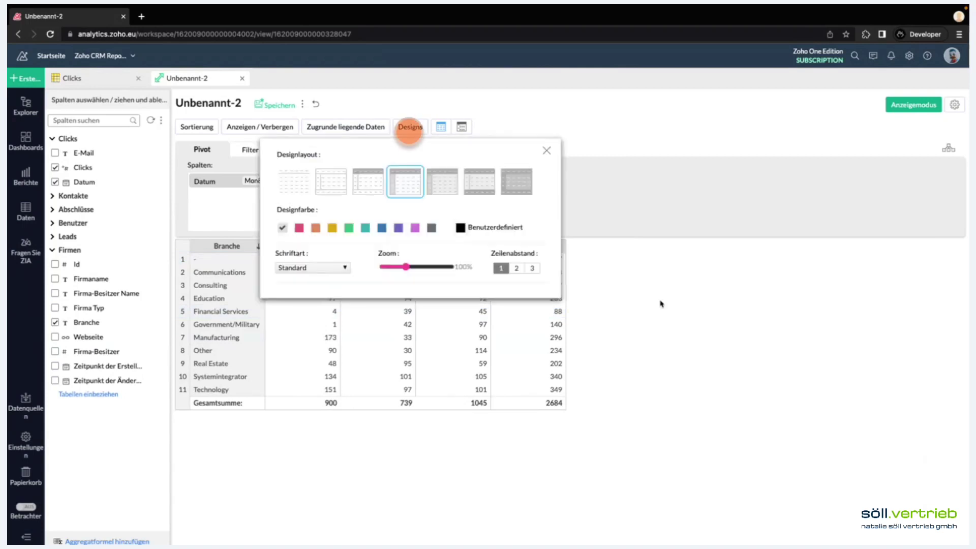
click(516, 181)
click(440, 182)
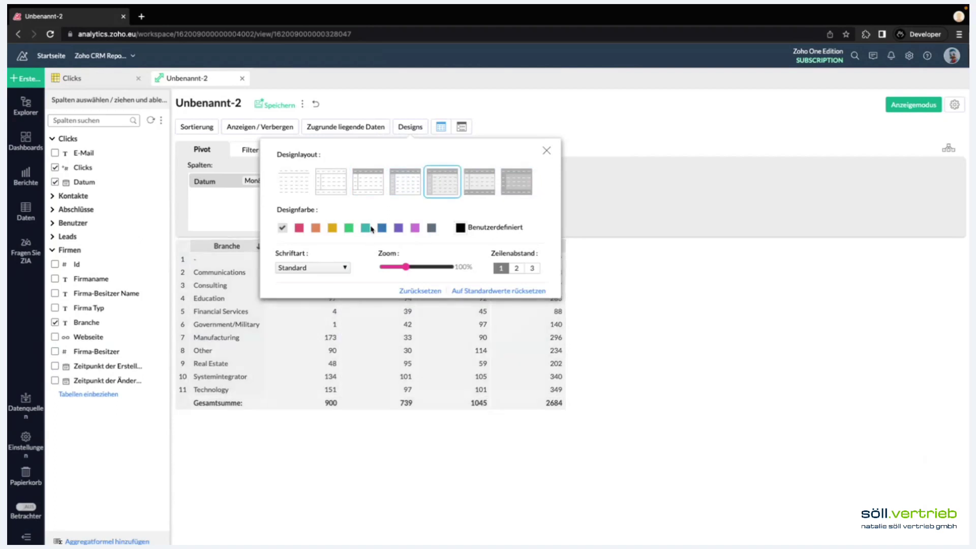
click(382, 228)
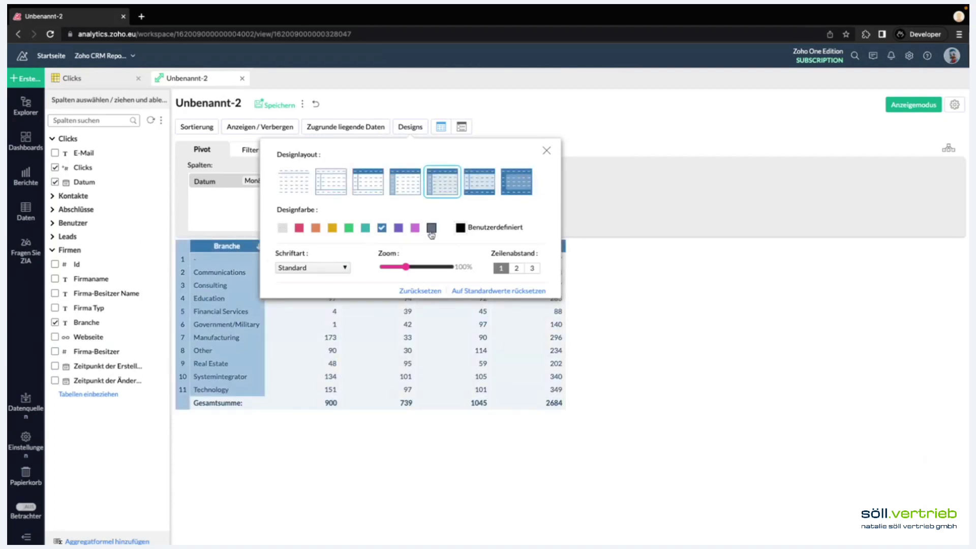
click(546, 152)
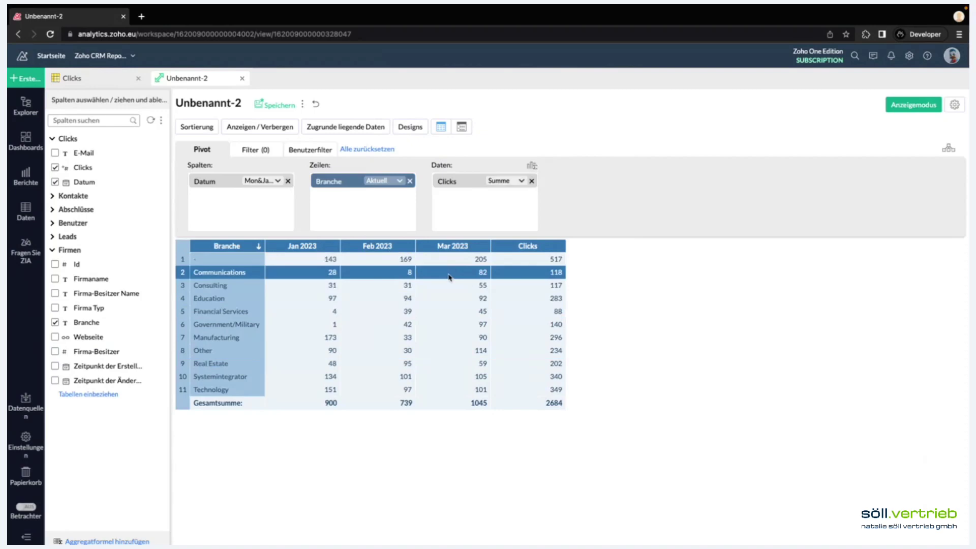
Set up conditional formatting for the pivot's Clicks values with the condition "Größer als" 50.
right_click(472, 275)
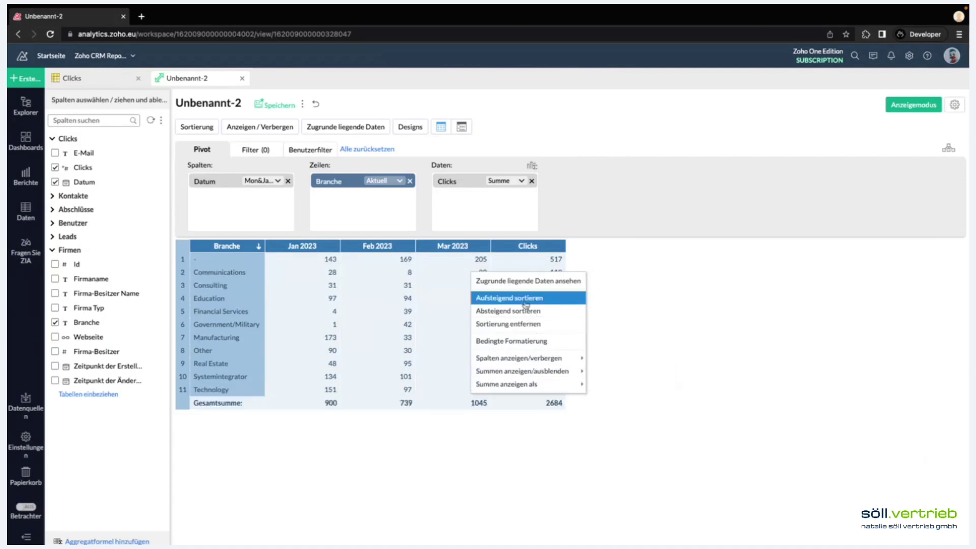
click(545, 343)
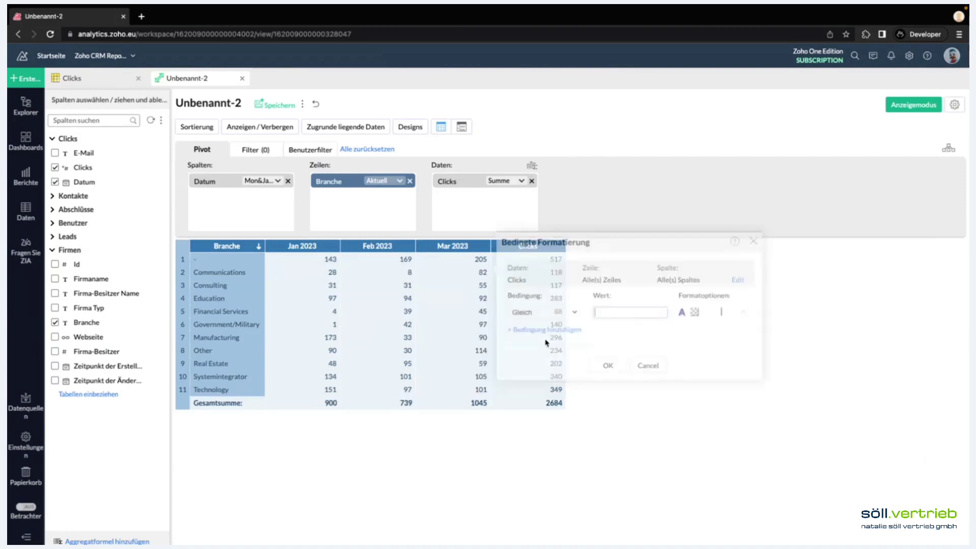
double_click(585, 246)
click(598, 249)
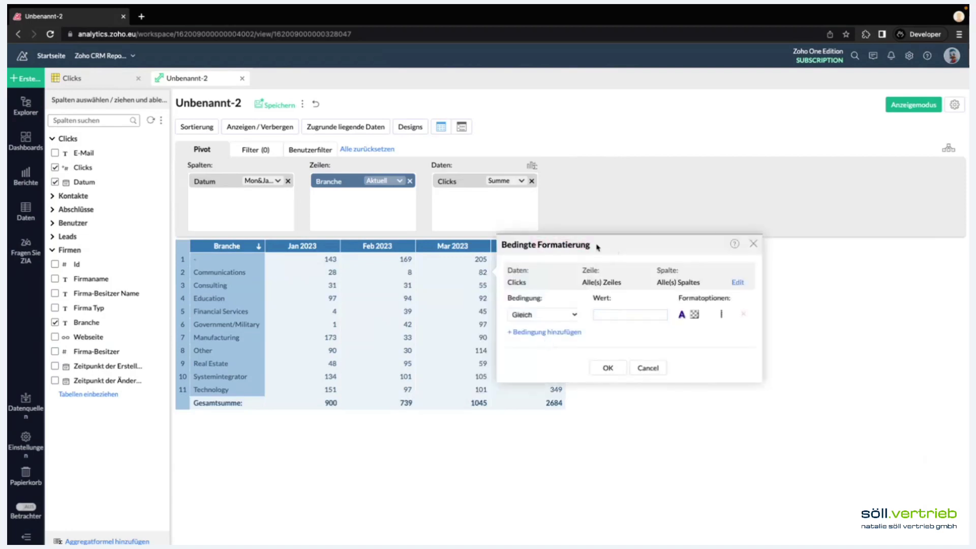
click(568, 314)
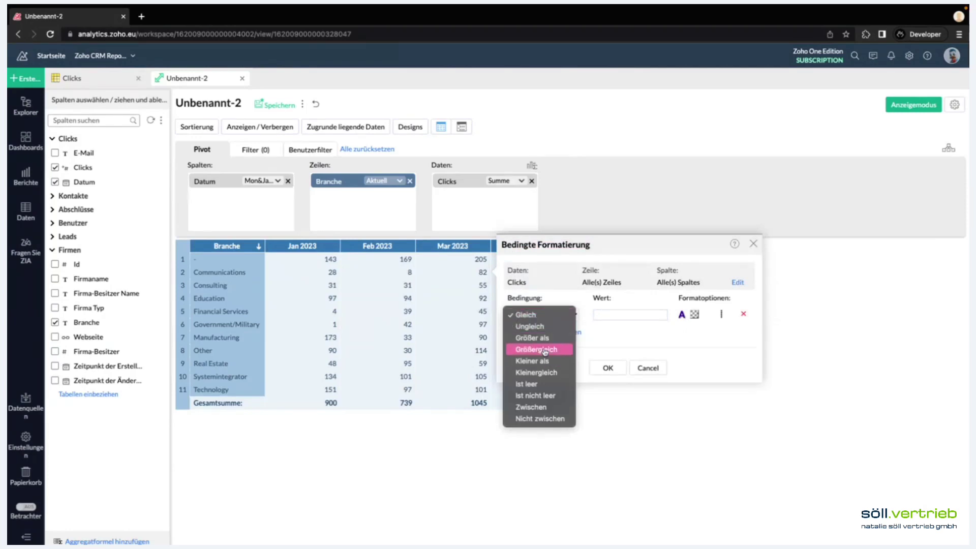
click(564, 338)
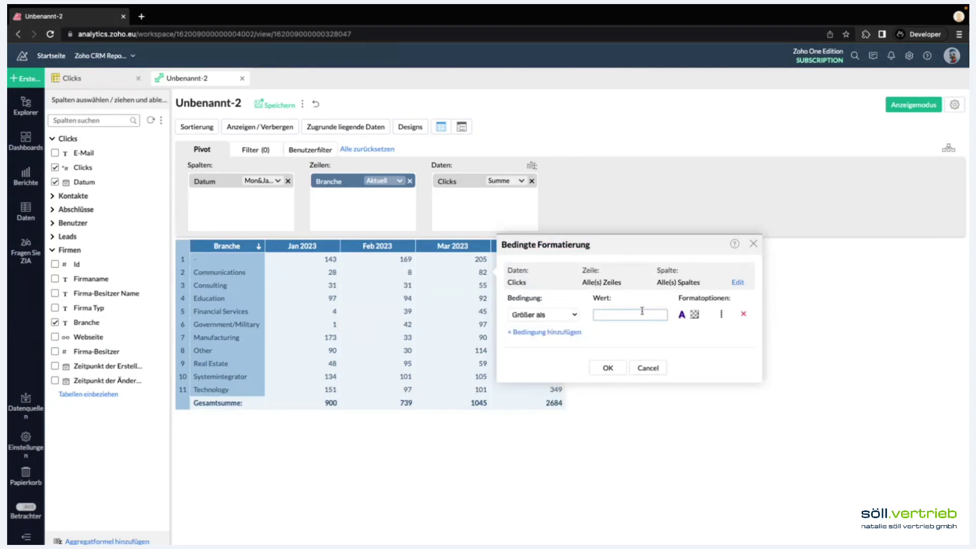
text(50)
click(658, 341)
Format values meeting the condition with green text and a smiley symbol beside the value, and apply the conditional formatting.
click(681, 314)
click(642, 459)
click(721, 314)
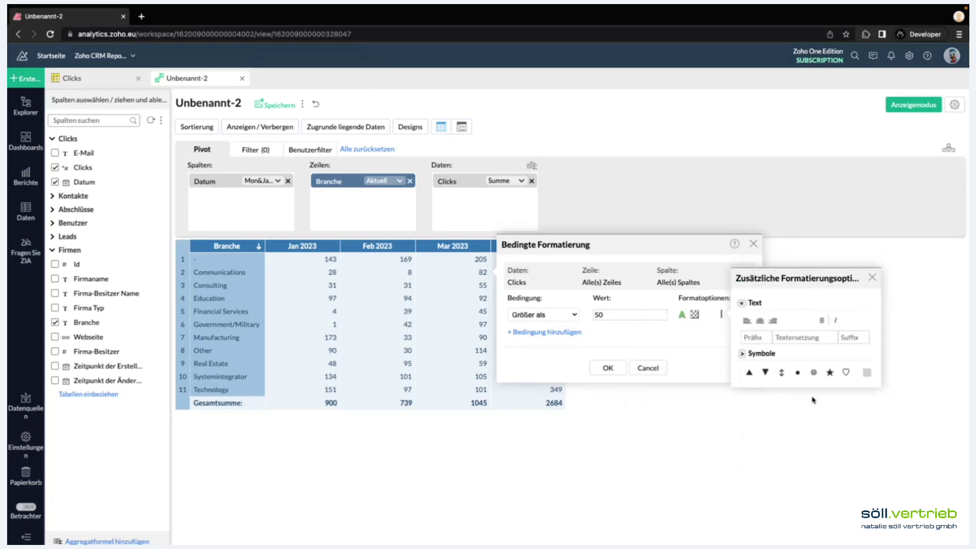
click(813, 372)
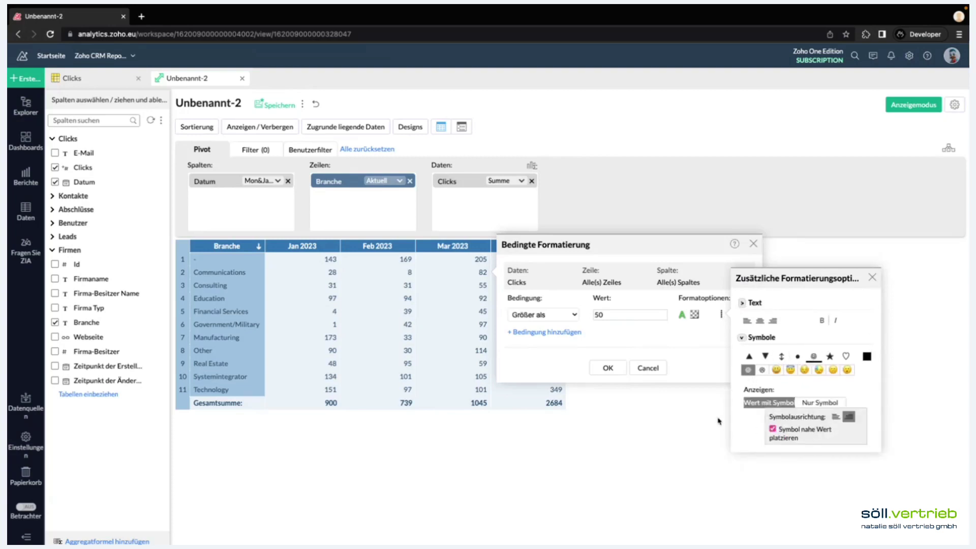
click(875, 278)
click(608, 368)
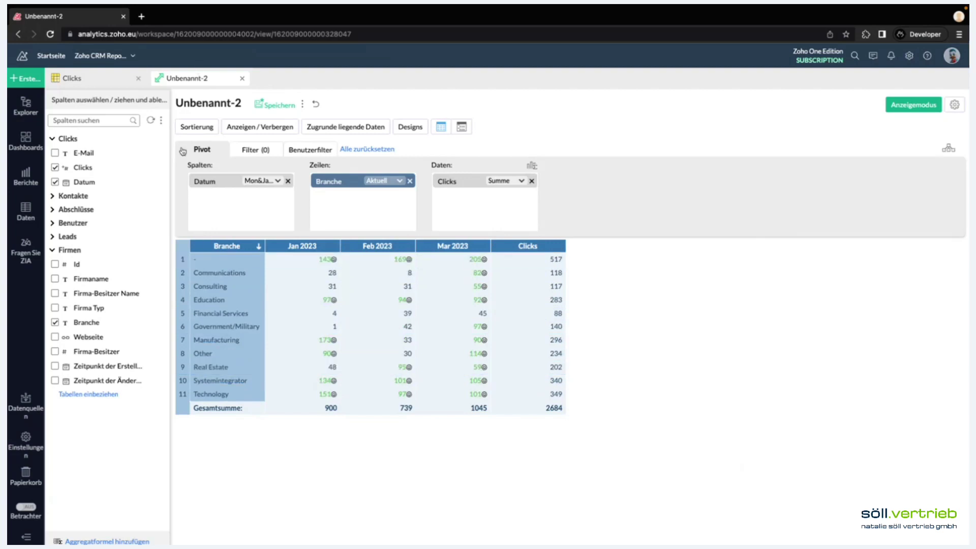
click(217, 100)
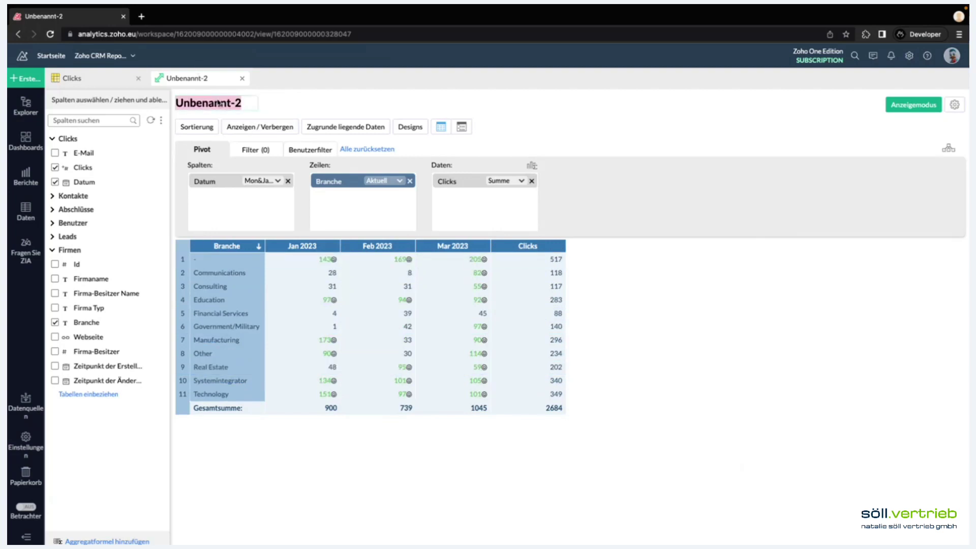
click(445, 98)
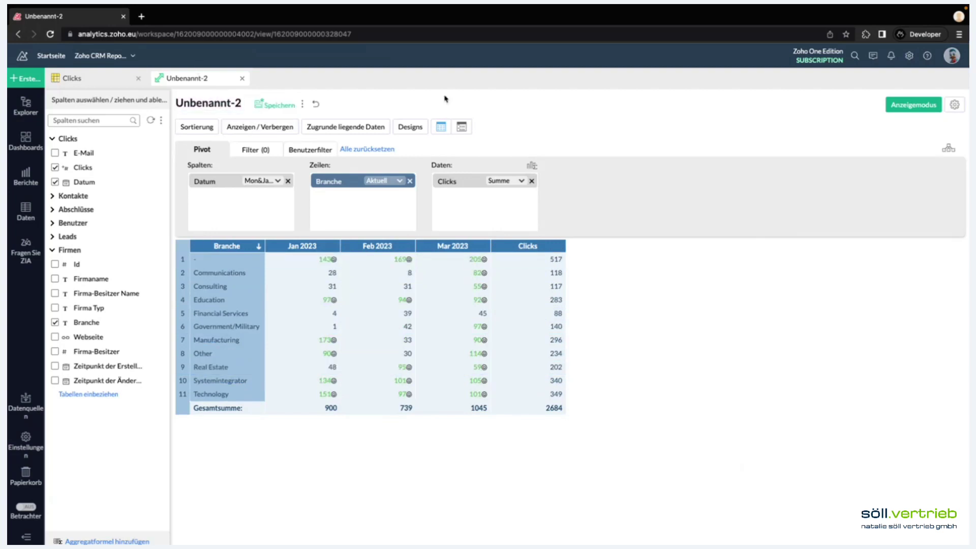
Save the pivot as "Clicks per Branche" in the folder Zoho CRM Modules (Data).
click(275, 107)
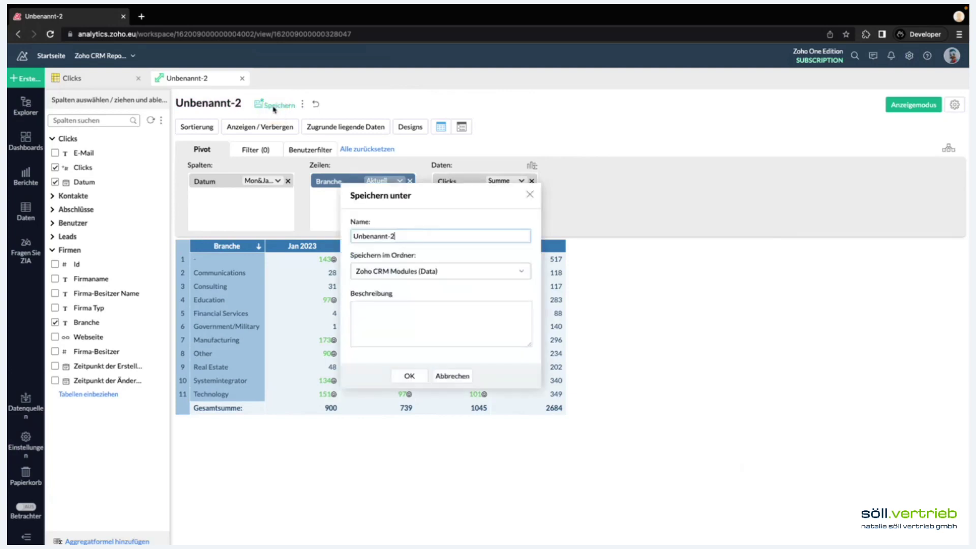
drag(413, 240, 331, 234)
click(442, 271)
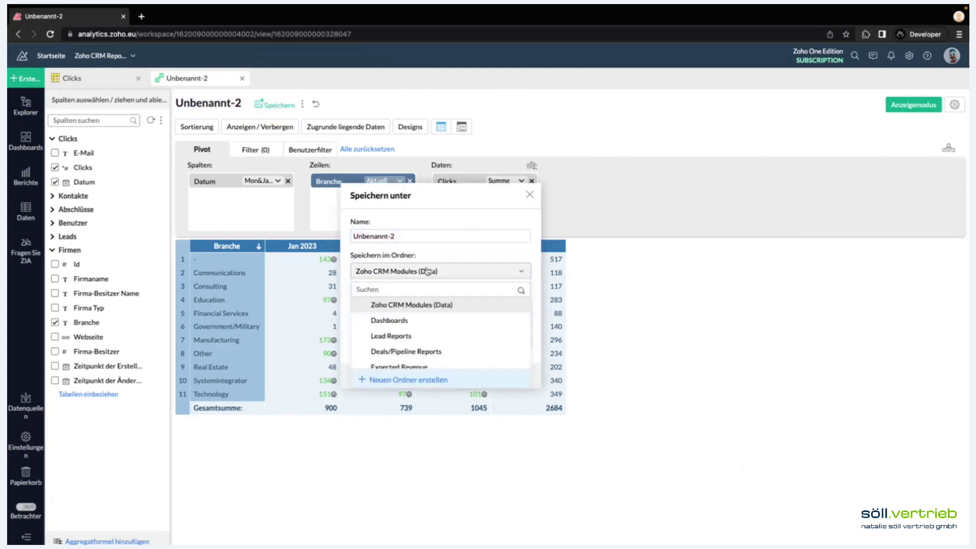
scroll(431, 335, down, 2)
scroll(431, 334, up, 2)
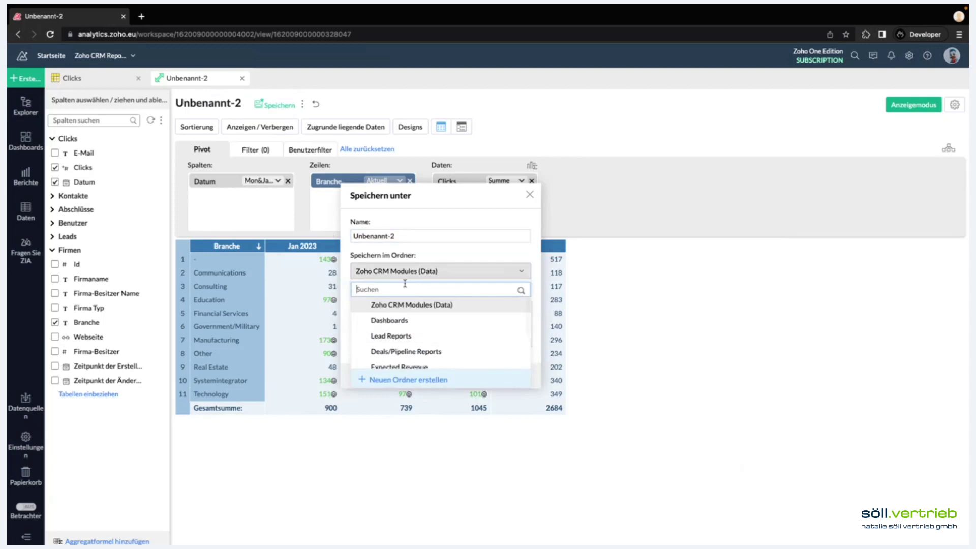
click(431, 235)
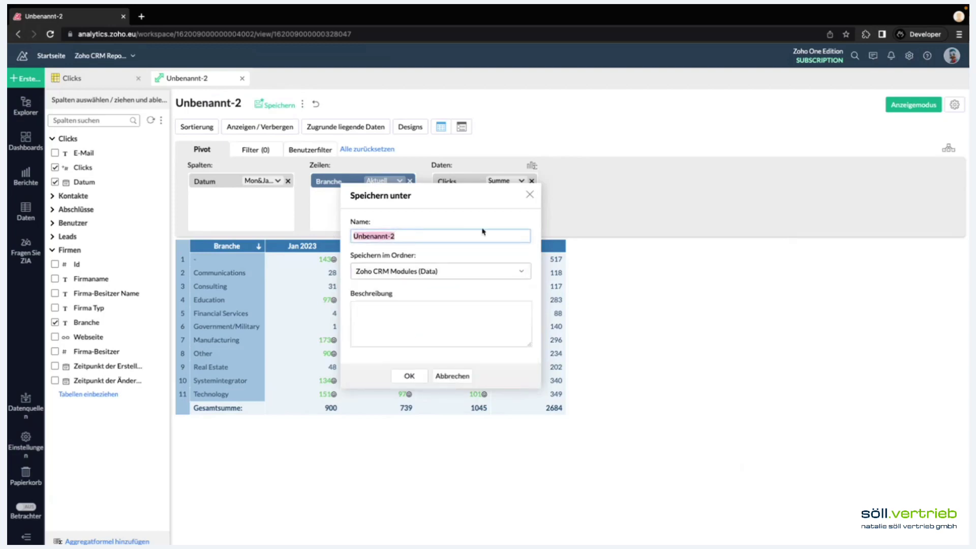
text(Clicks per Branche)
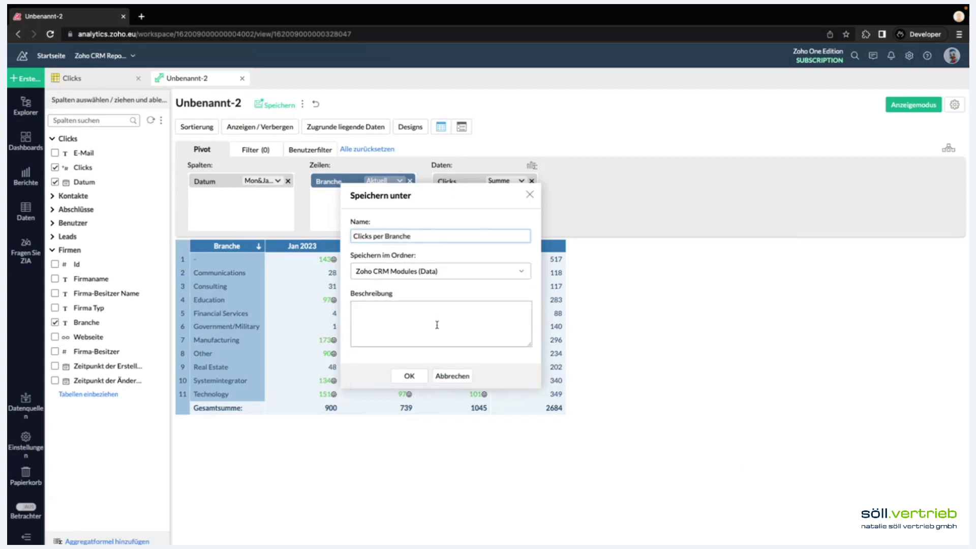
click(409, 376)
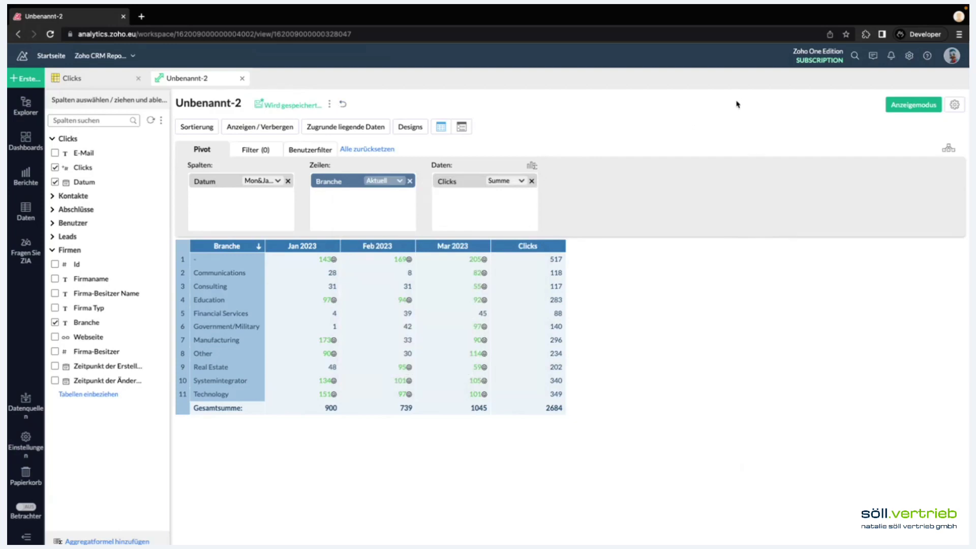
Check how the saved pivot looks in view mode compared with its design mode.
click(899, 109)
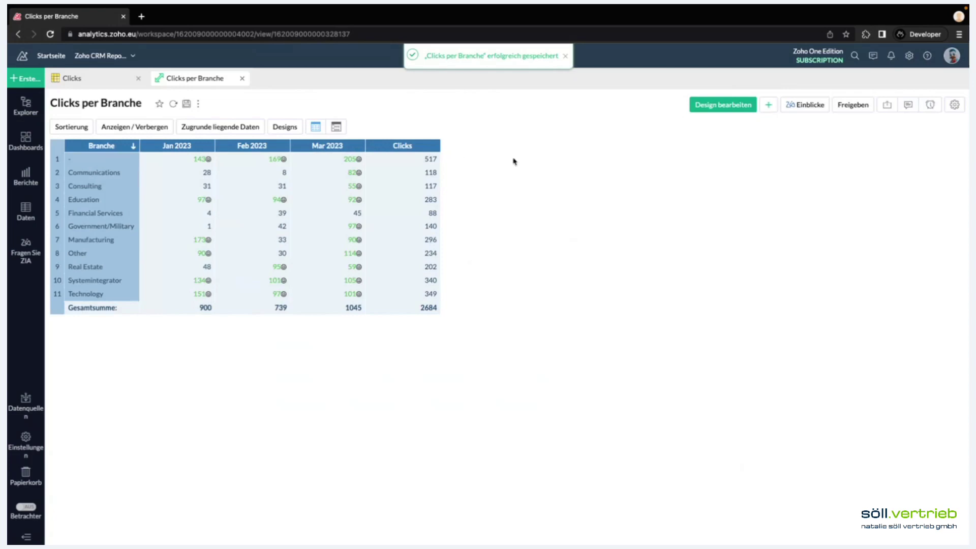
click(736, 105)
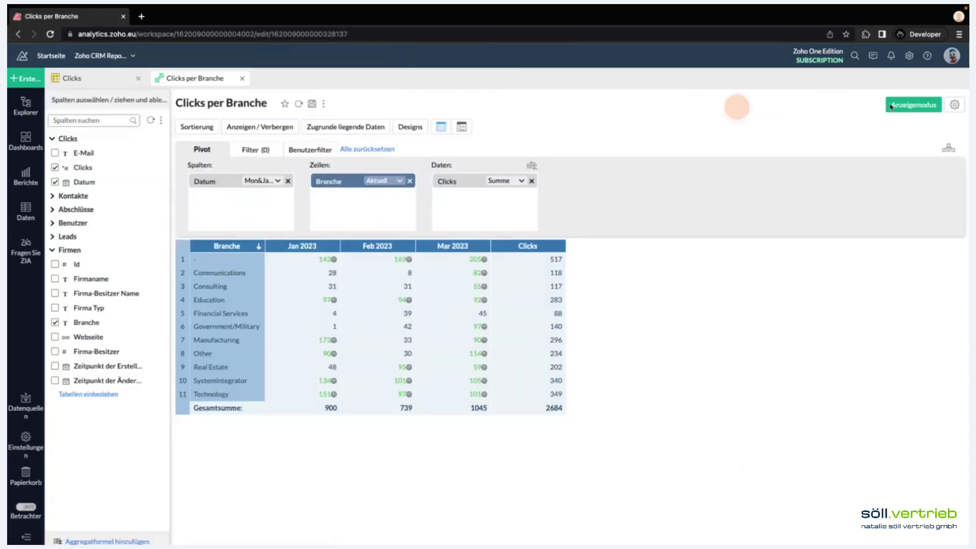
click(912, 105)
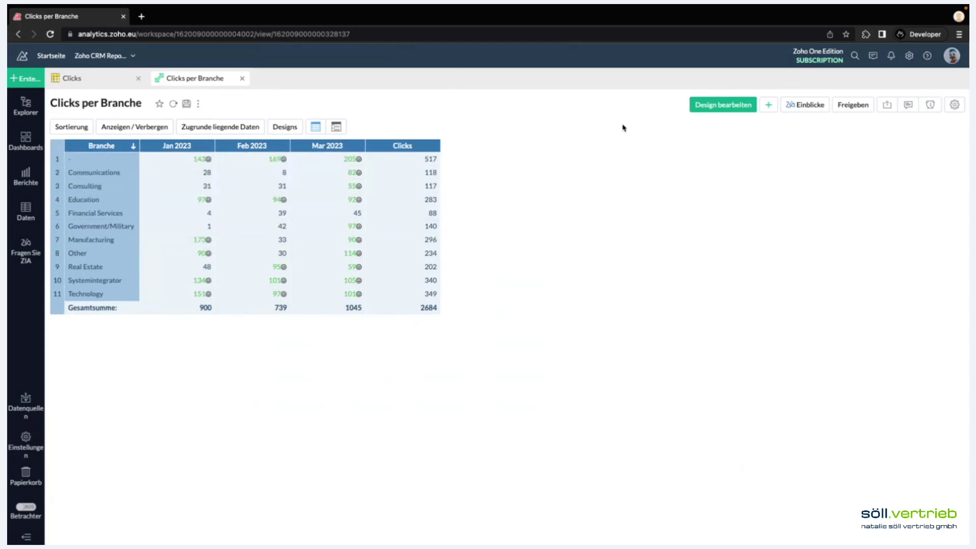
Reopen the pivot's design and add the Branche column from Firmen as a user filter.
click(724, 105)
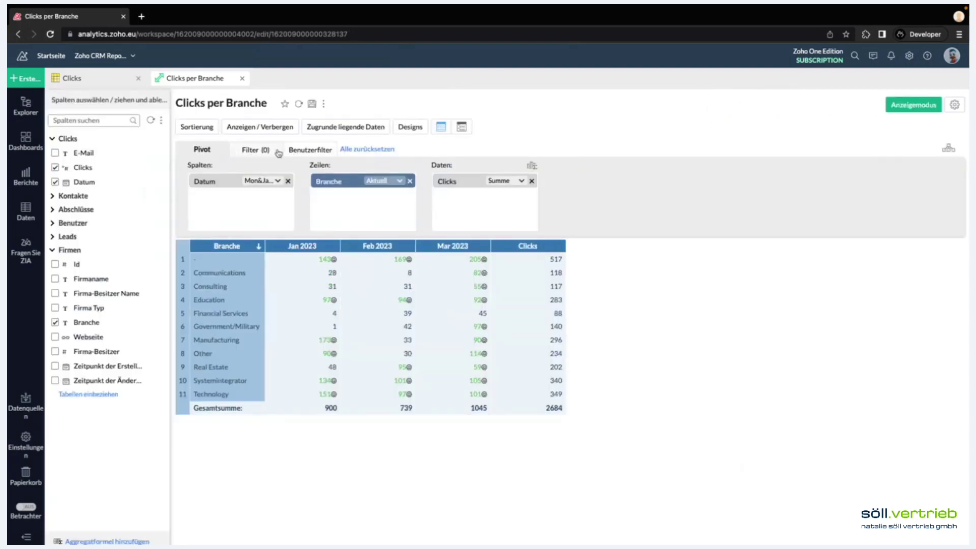
click(254, 153)
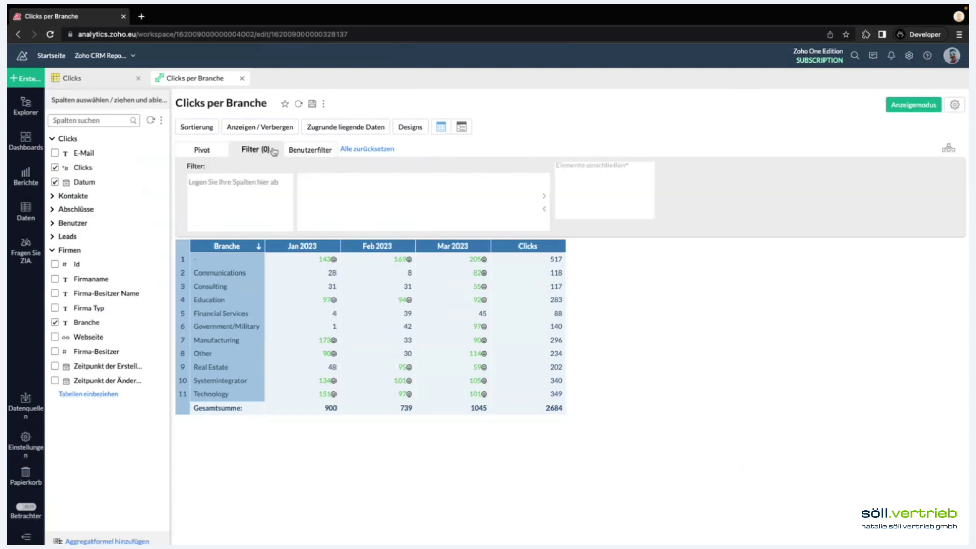
click(309, 150)
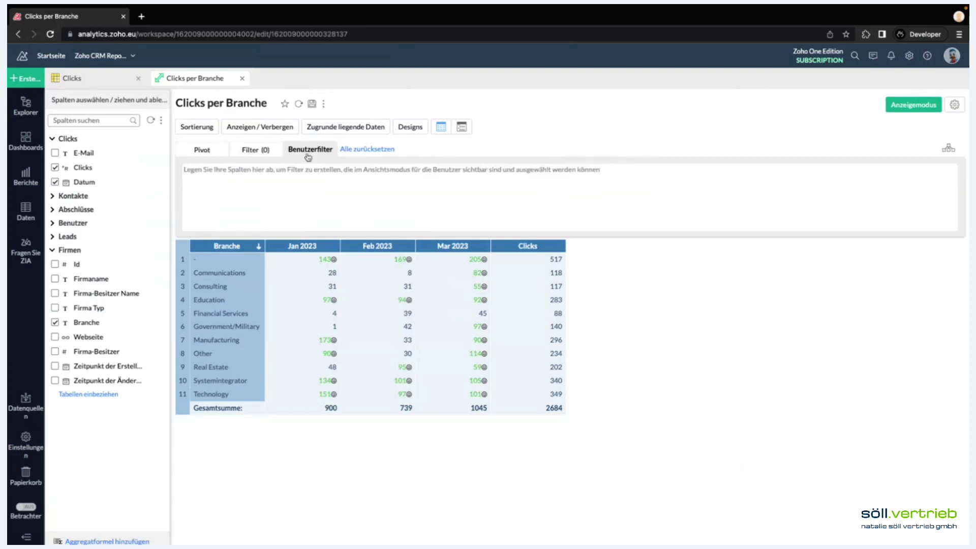
click(240, 151)
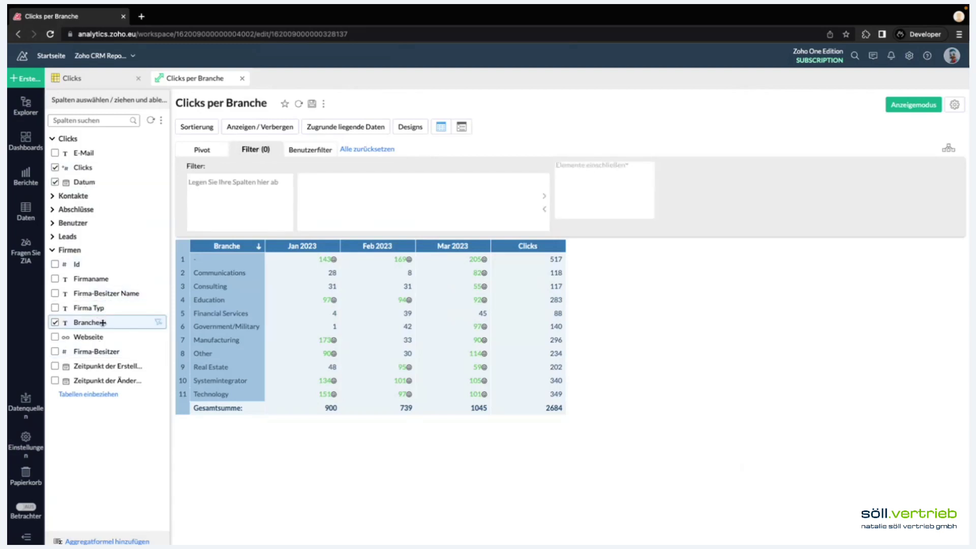
drag(103, 322, 315, 192)
click(310, 149)
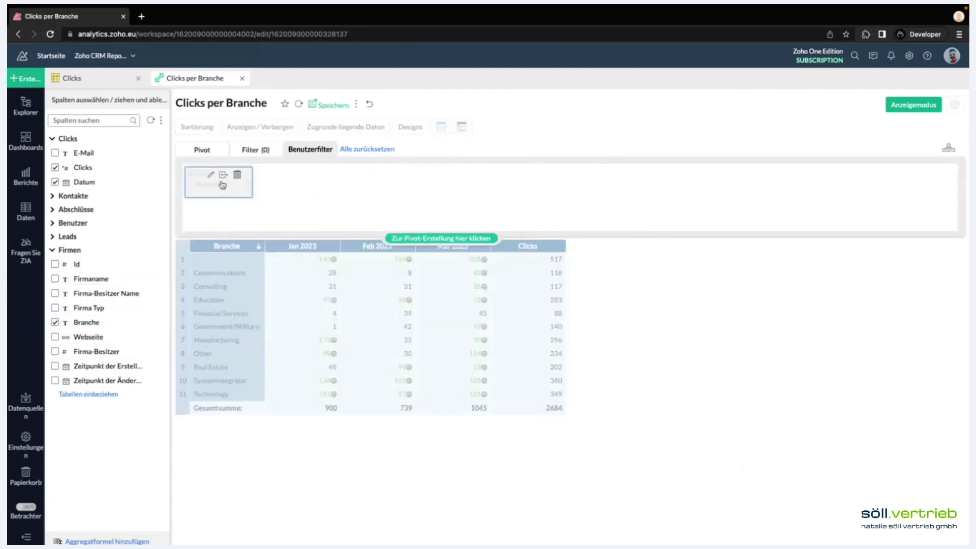
Configure the Branche user filter as Einzelauswahlkästchen listing all values, and regenerate the pivot.
click(212, 175)
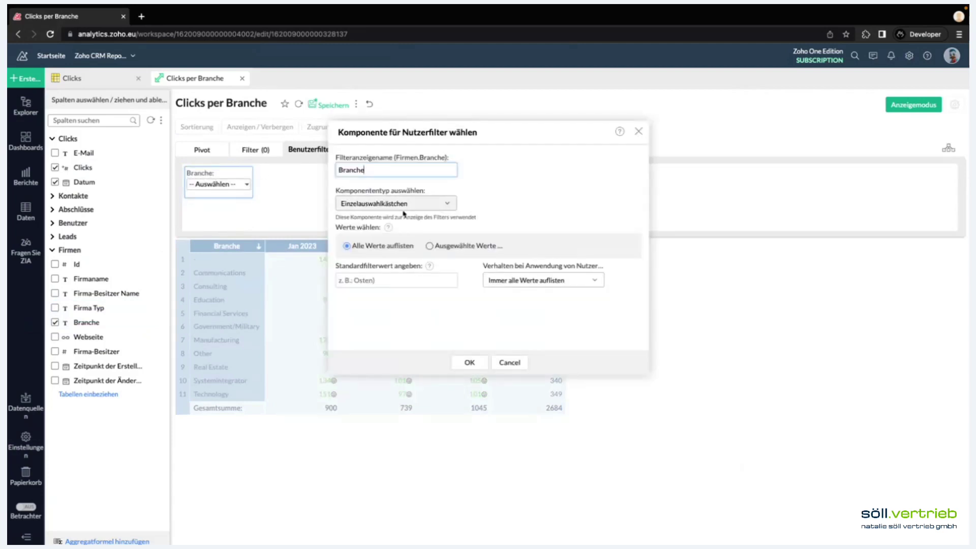
click(437, 206)
click(543, 182)
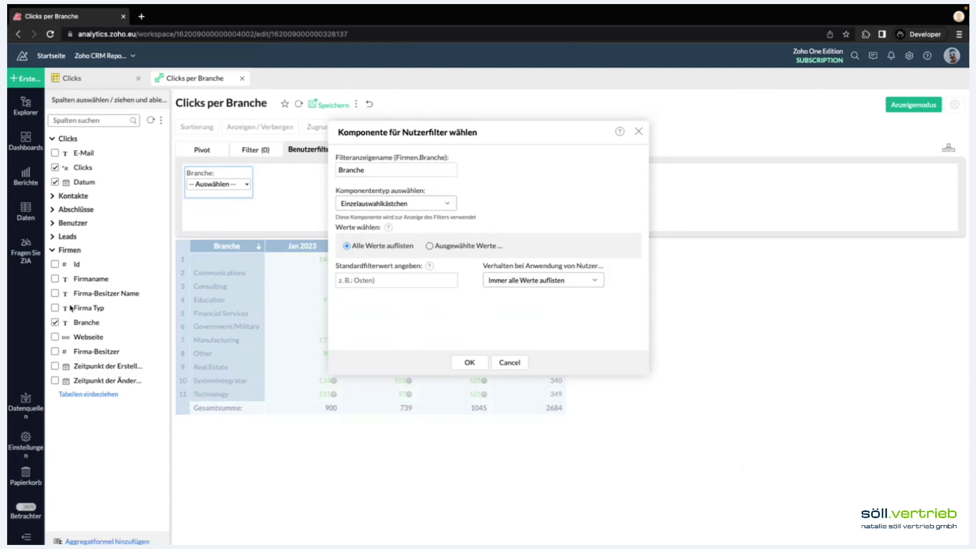
click(470, 363)
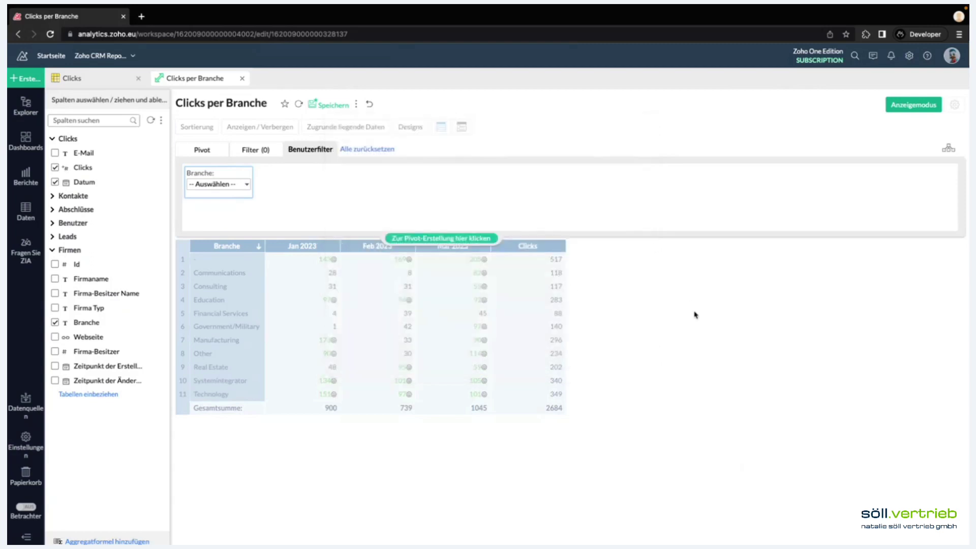
click(447, 237)
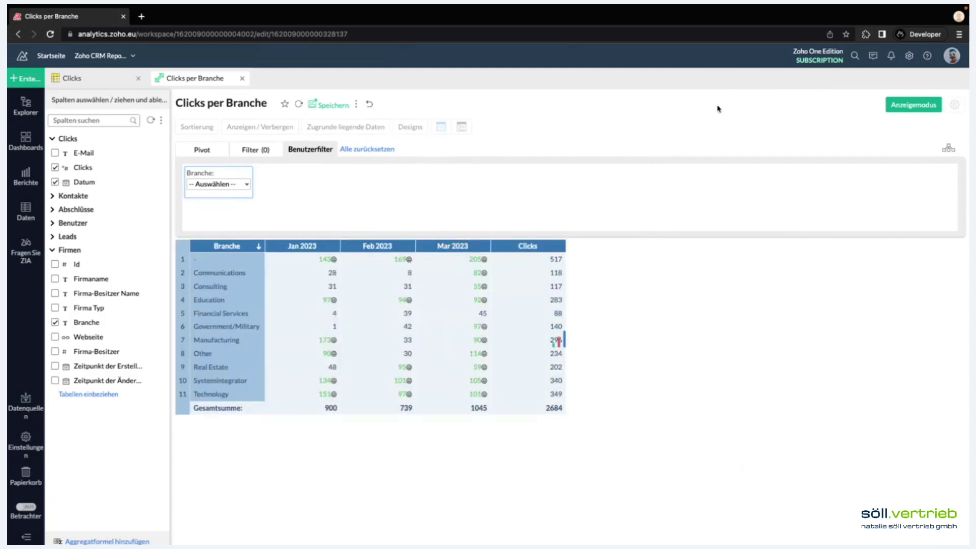
Test the Branche user filter in view mode with Education, and reset it.
click(906, 106)
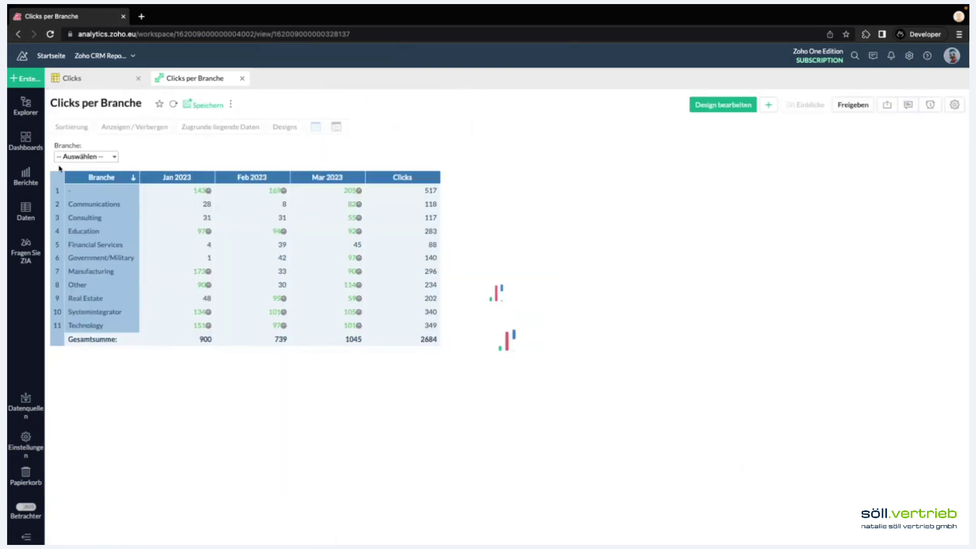
click(92, 158)
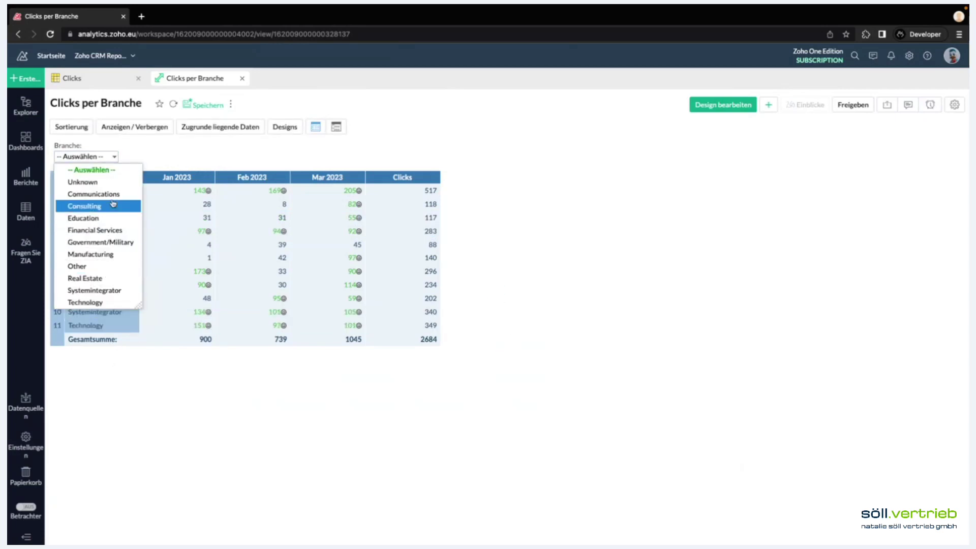
click(101, 218)
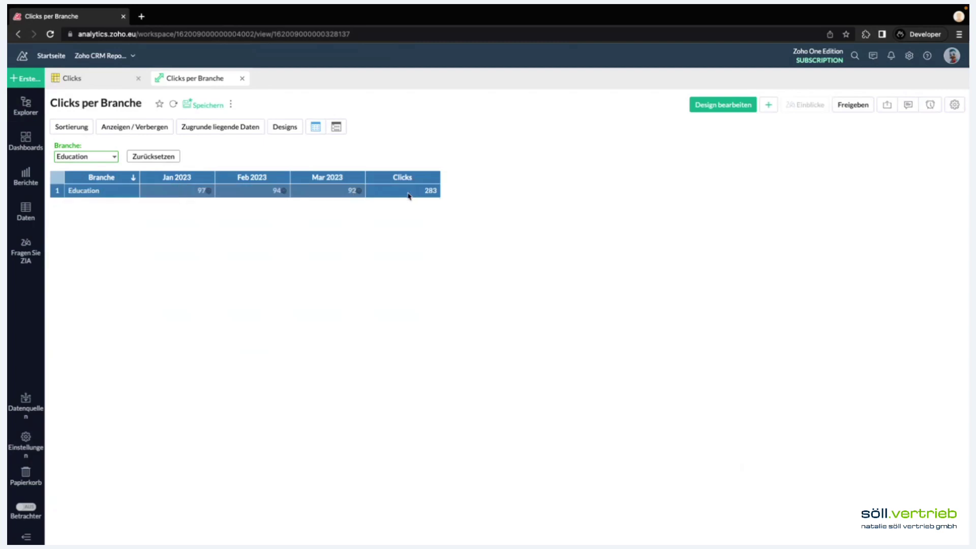
click(153, 158)
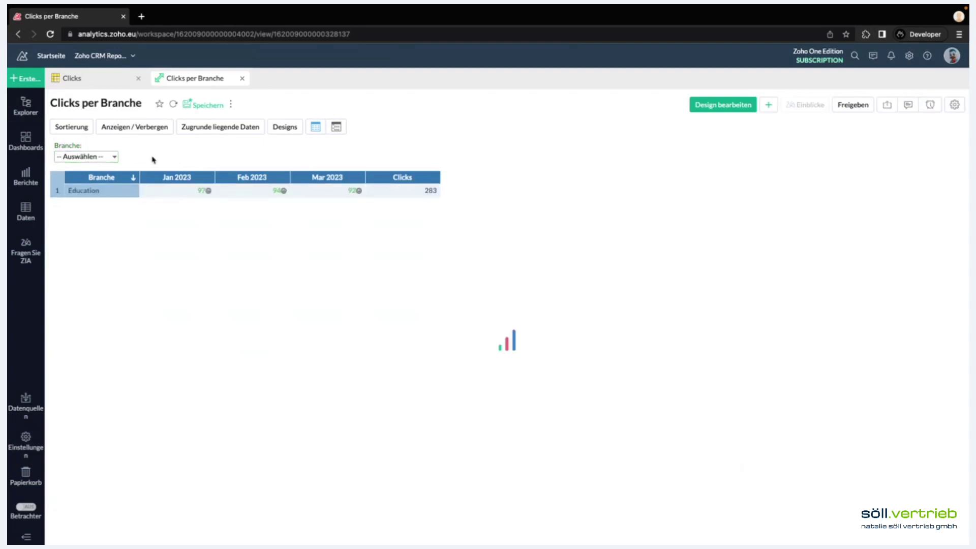
Save the pivot with its user filter and go back to the Clicks table.
click(211, 106)
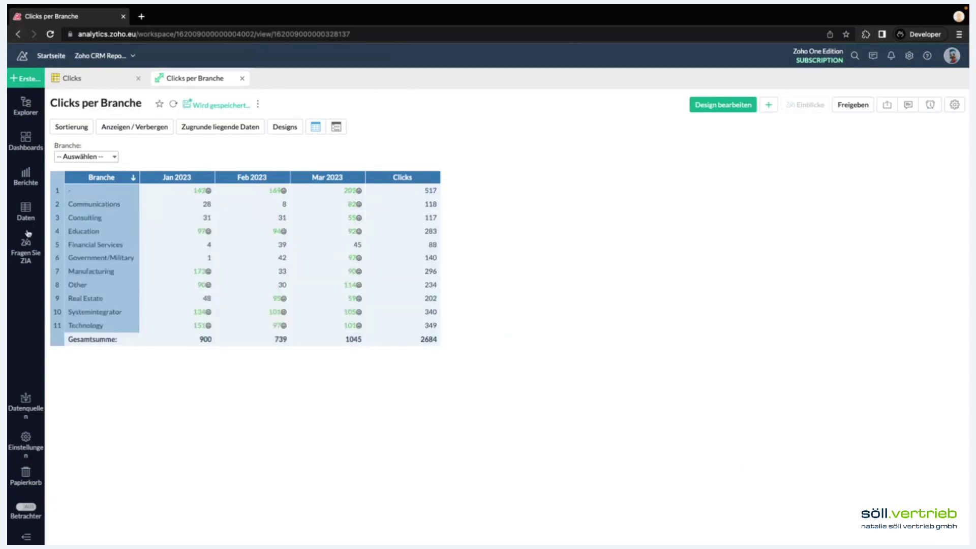
click(30, 107)
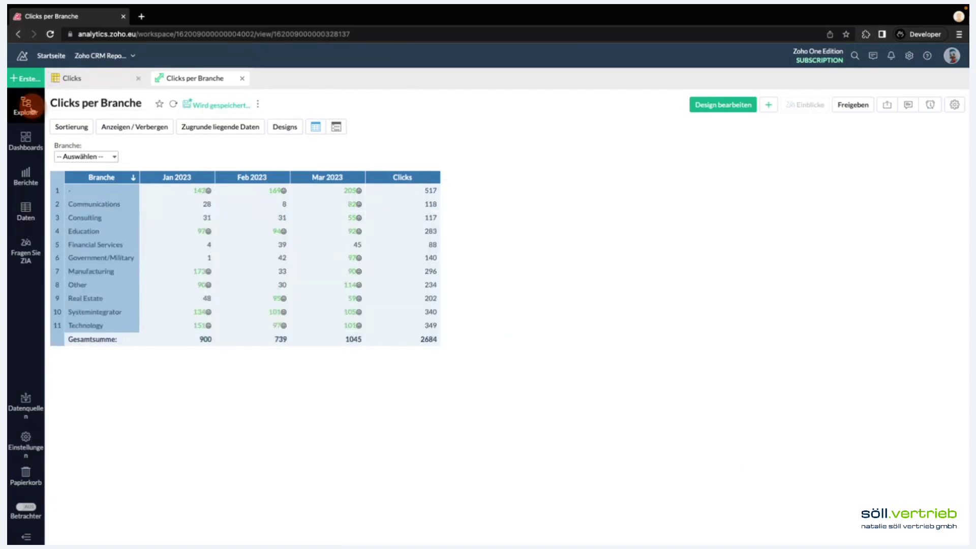
click(92, 78)
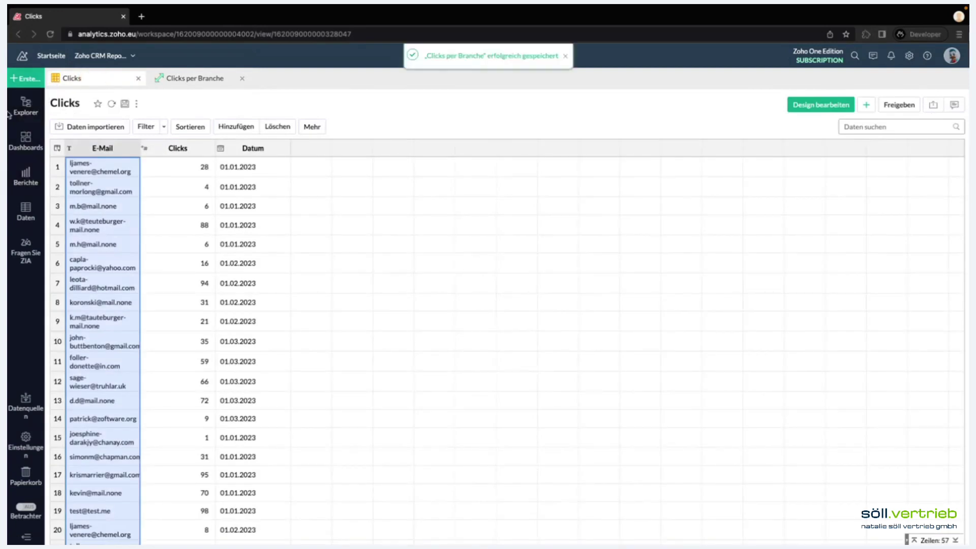
Create a new chart view with Abschlüsse as the base table.
click(20, 80)
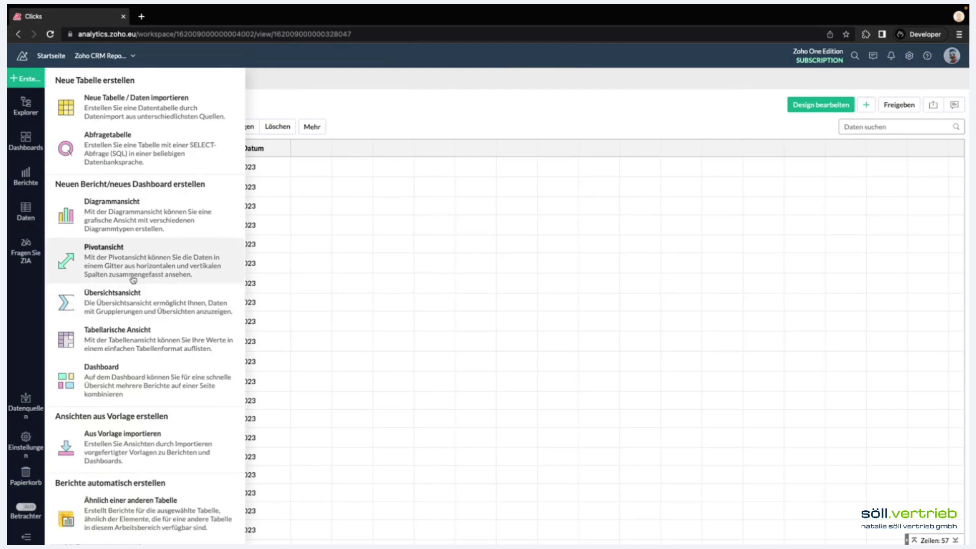
click(125, 214)
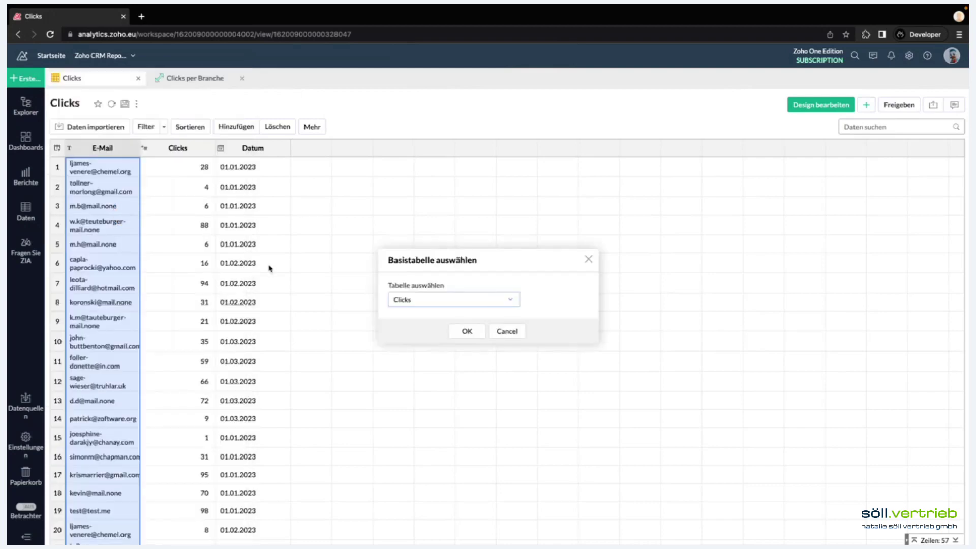
click(463, 300)
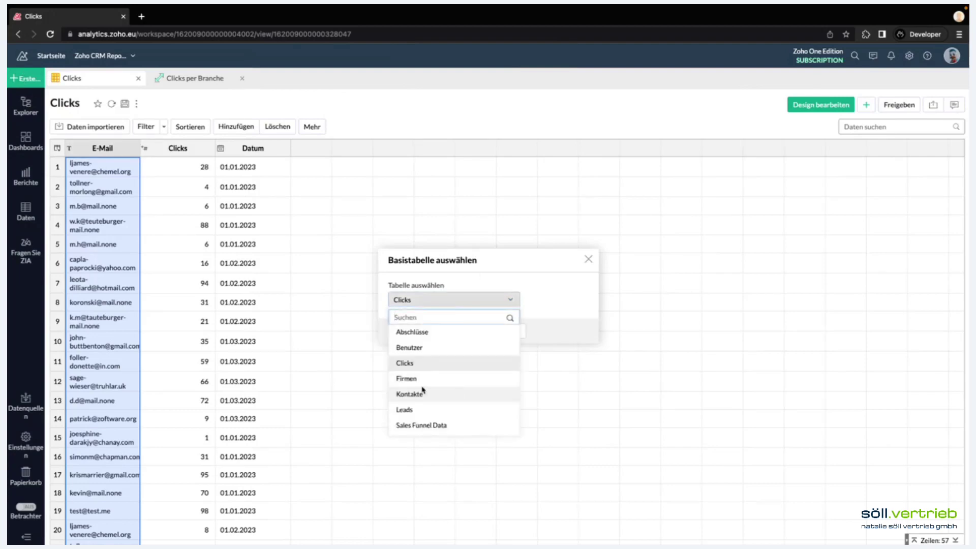
click(425, 334)
click(464, 331)
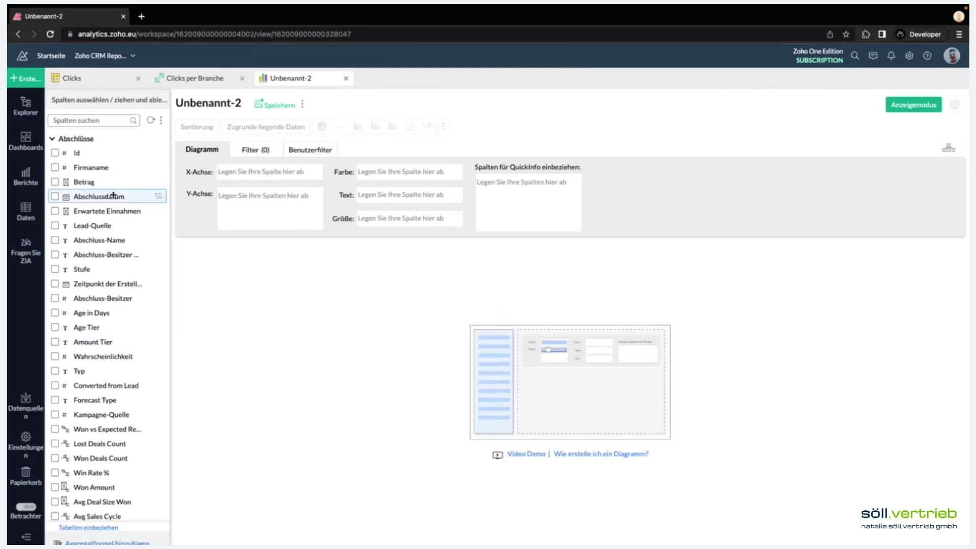
Put the Abschlüsse column Betrag on the chart's Y-axis as a sum and generate the chart.
scroll(127, 336, down, 1)
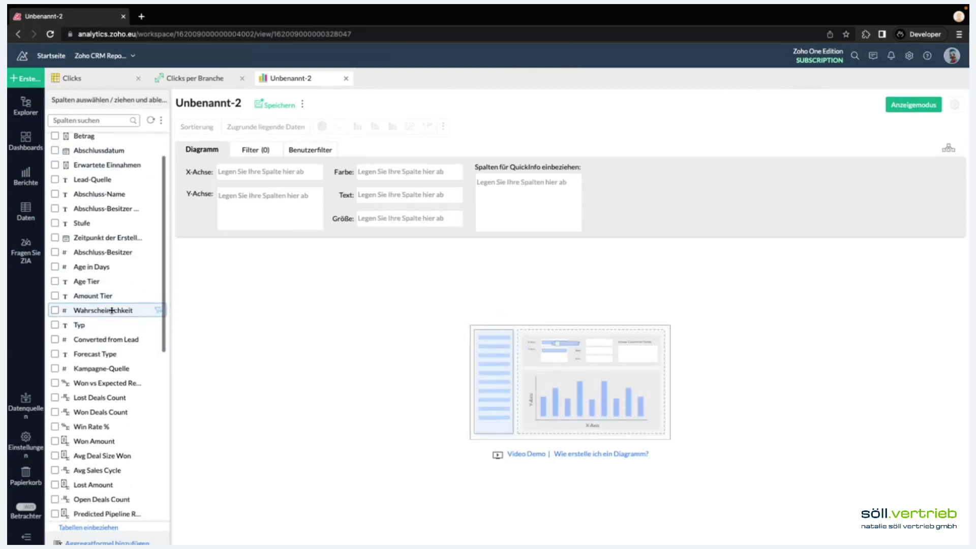
scroll(115, 379, down, 3)
scroll(96, 399, up, 4)
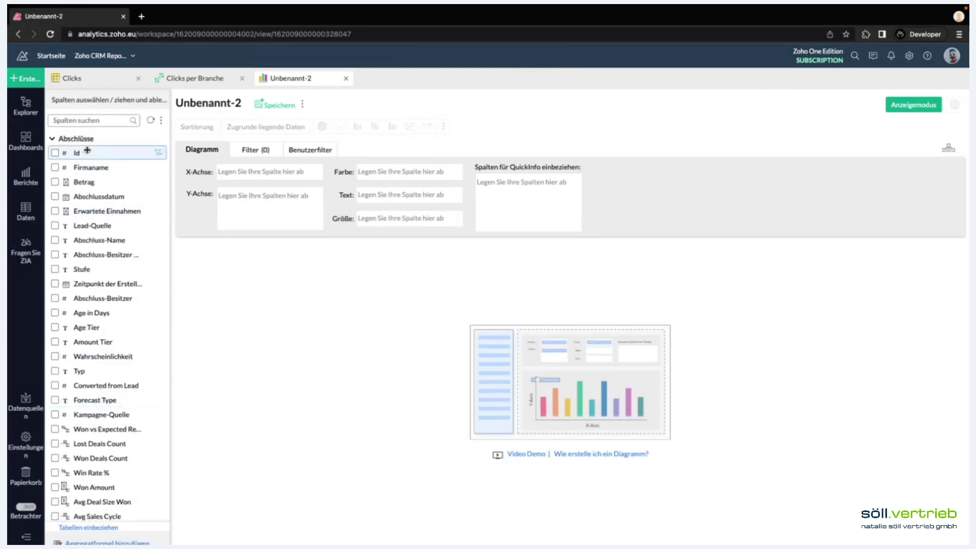
scroll(127, 435, down, 10)
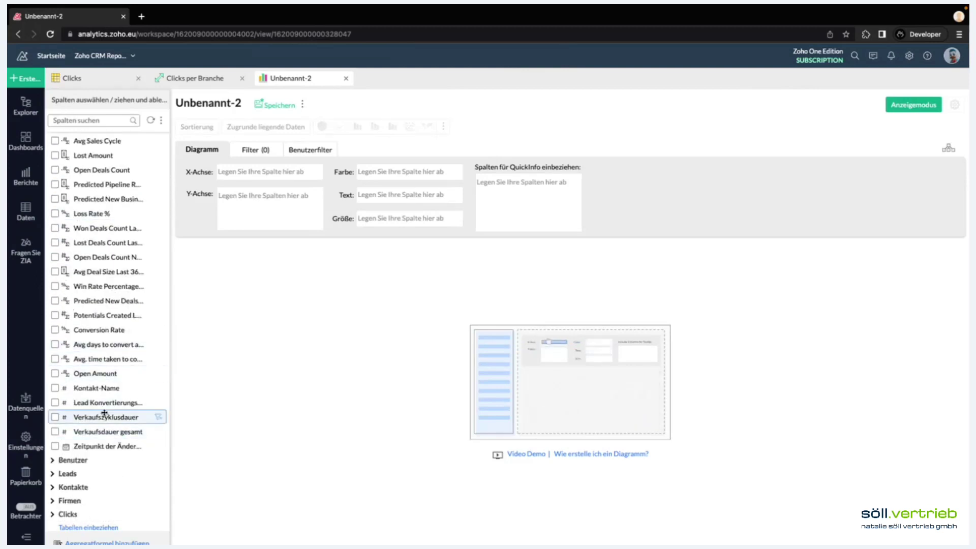
scroll(137, 413, up, 10)
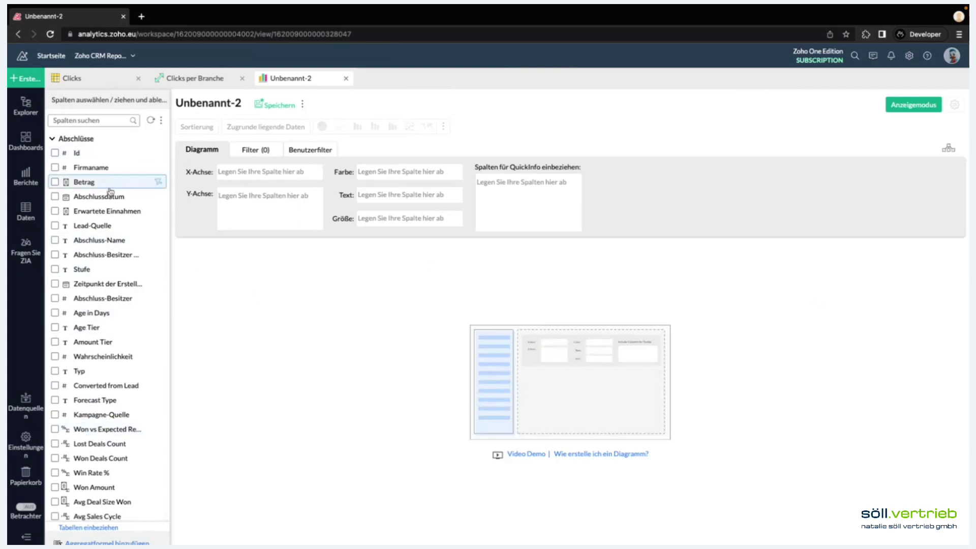
drag(122, 182, 270, 200)
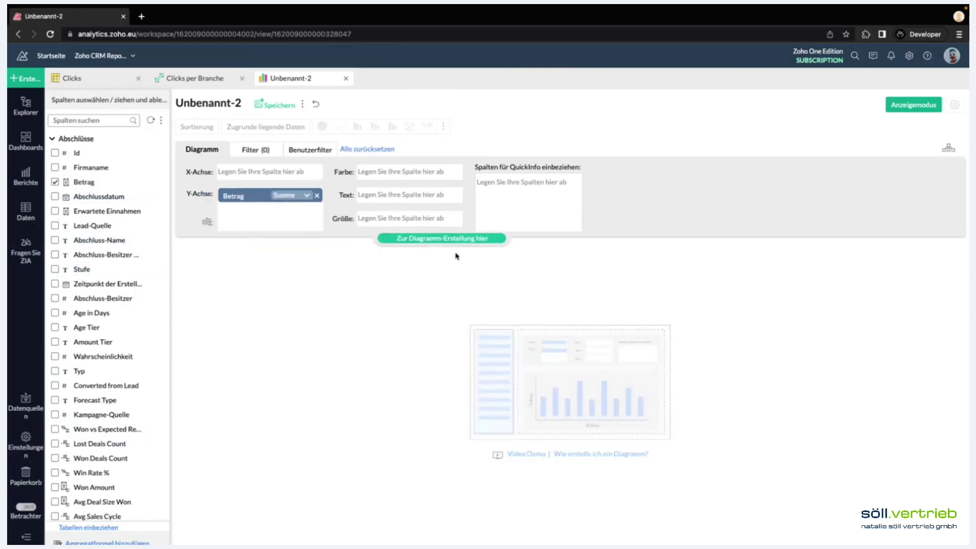
click(451, 242)
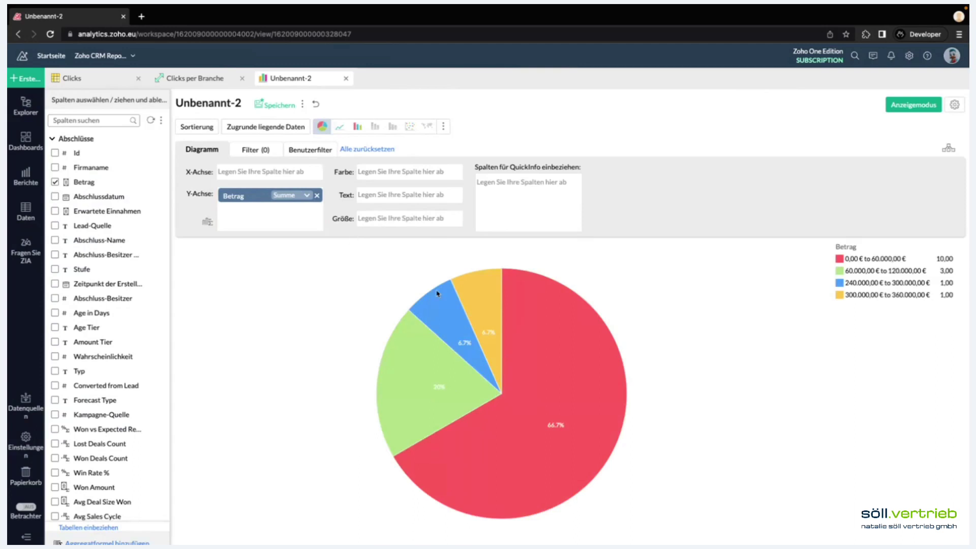
Switch the Betrag pie chart to the Halbring chart type.
mouse_move(594, 368)
mouse_move(462, 392)
click(444, 127)
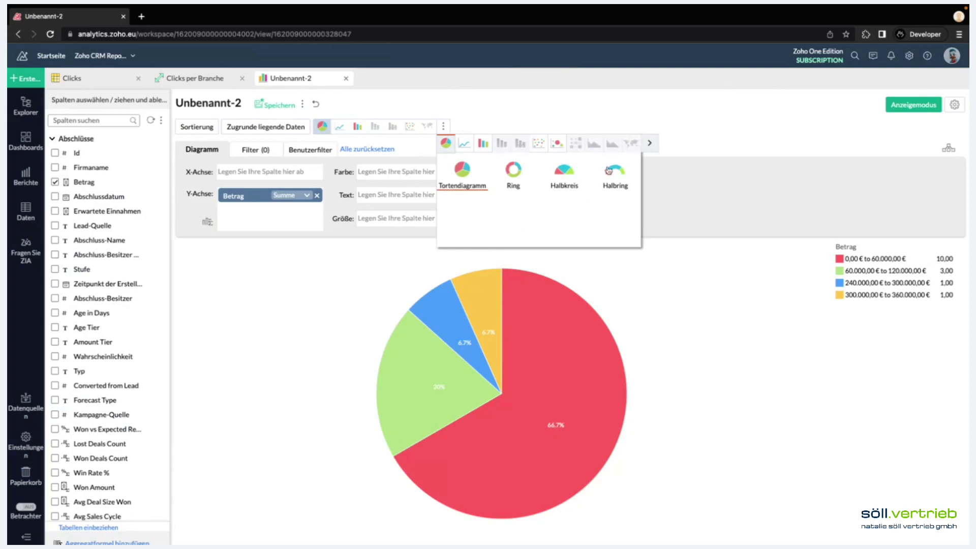
click(573, 223)
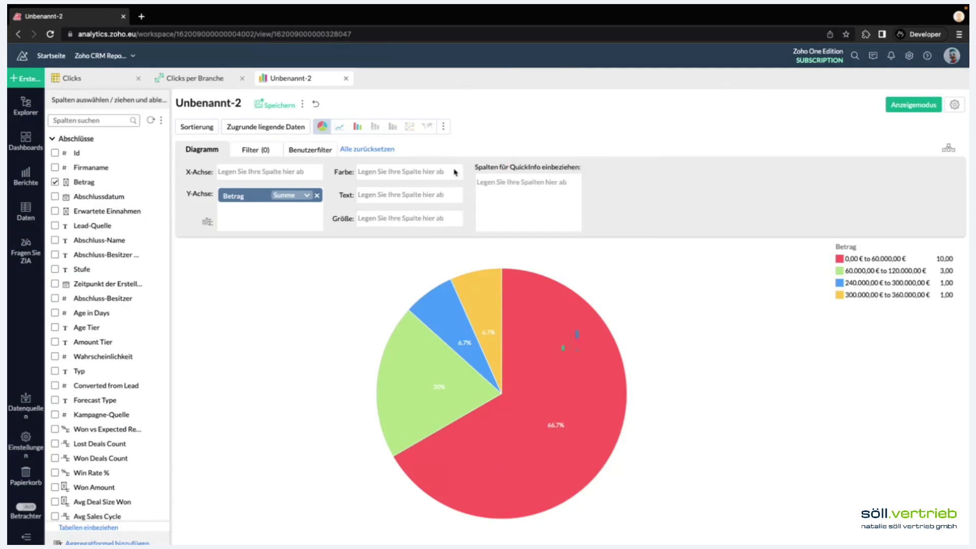
click(443, 126)
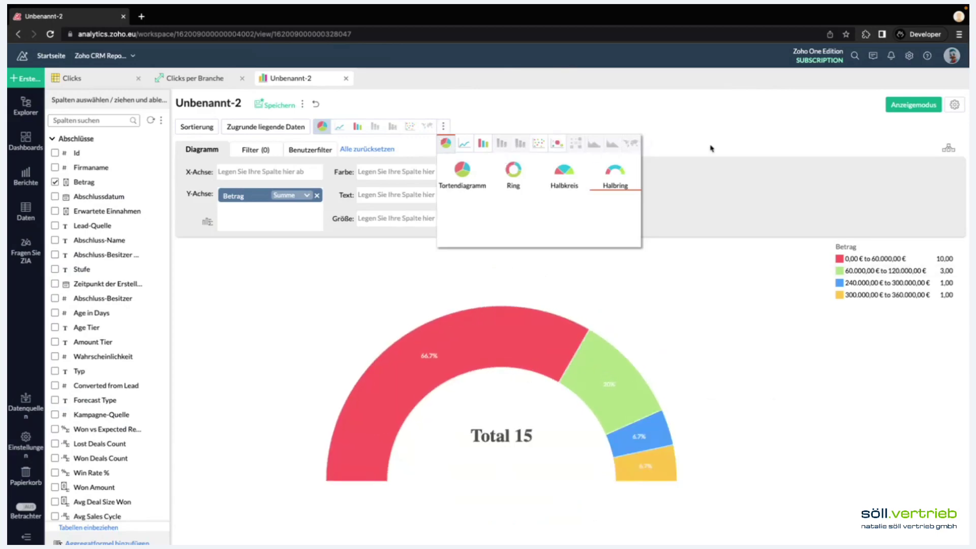
click(689, 138)
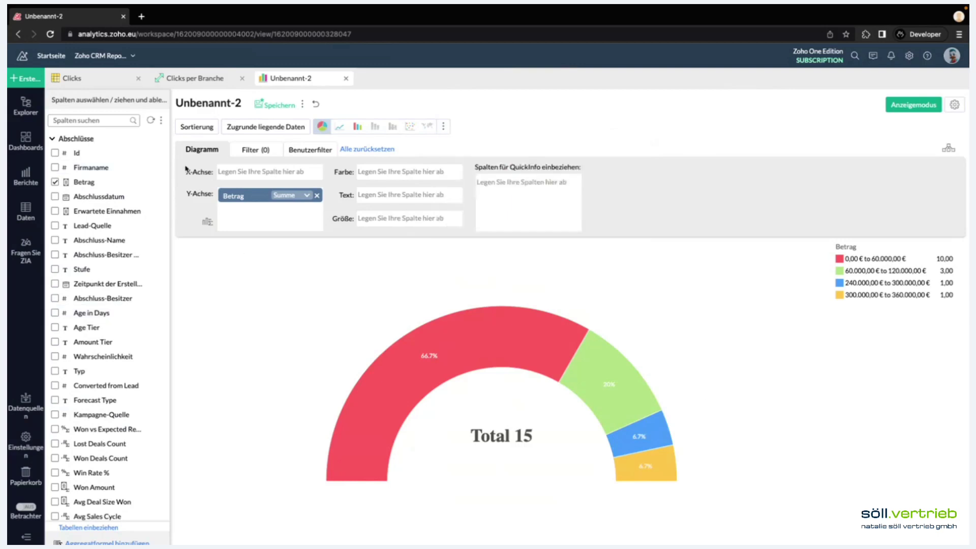
Put the Firmaname column from the Firmen table on the chart's X-axis and generate the chart.
click(78, 139)
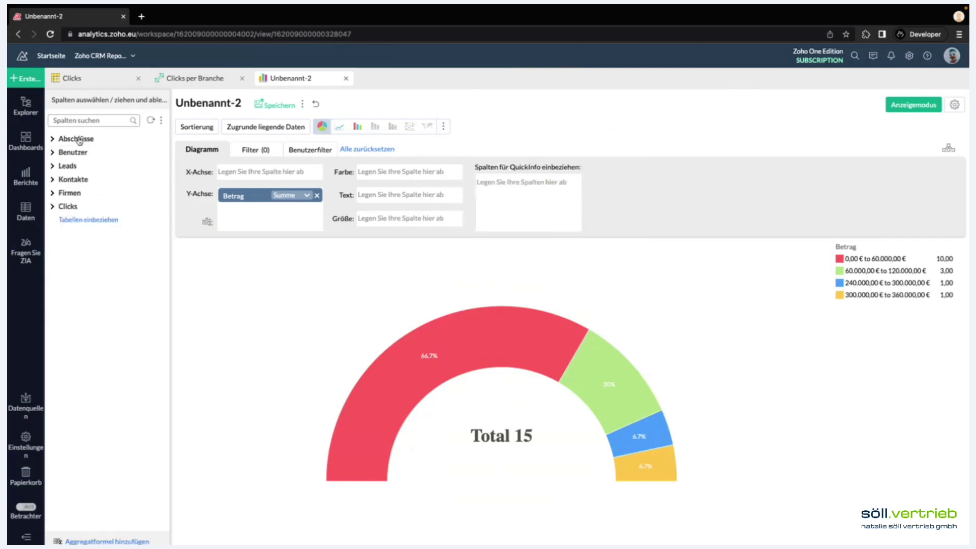
click(69, 193)
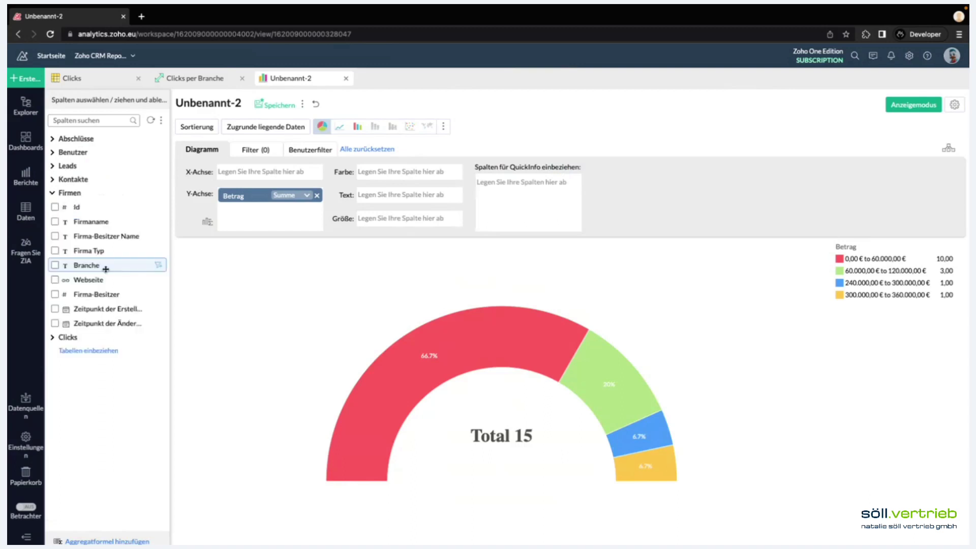
drag(91, 221, 270, 171)
click(451, 238)
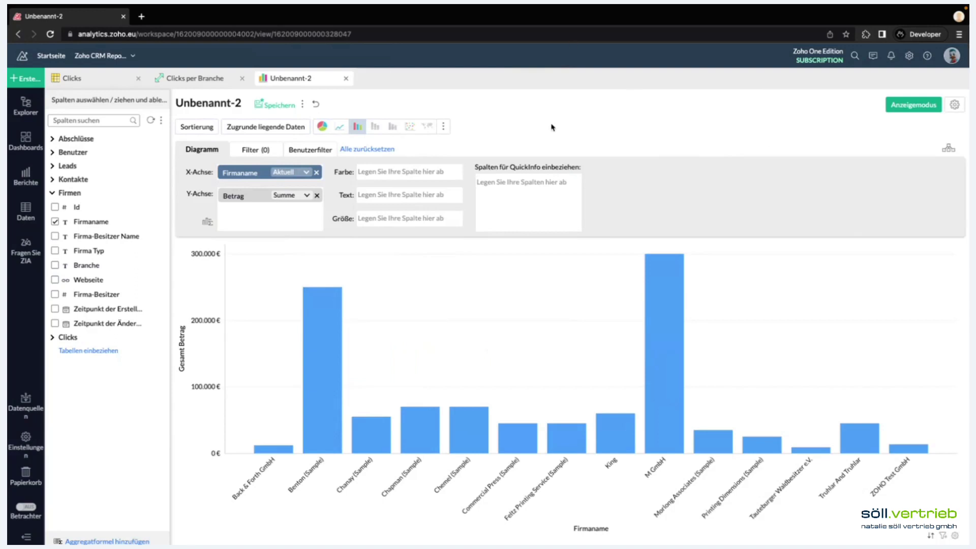
Rename the chart as Firma Betrag and save it in the Zoho CRM Modules (Data) folder.
click(202, 107)
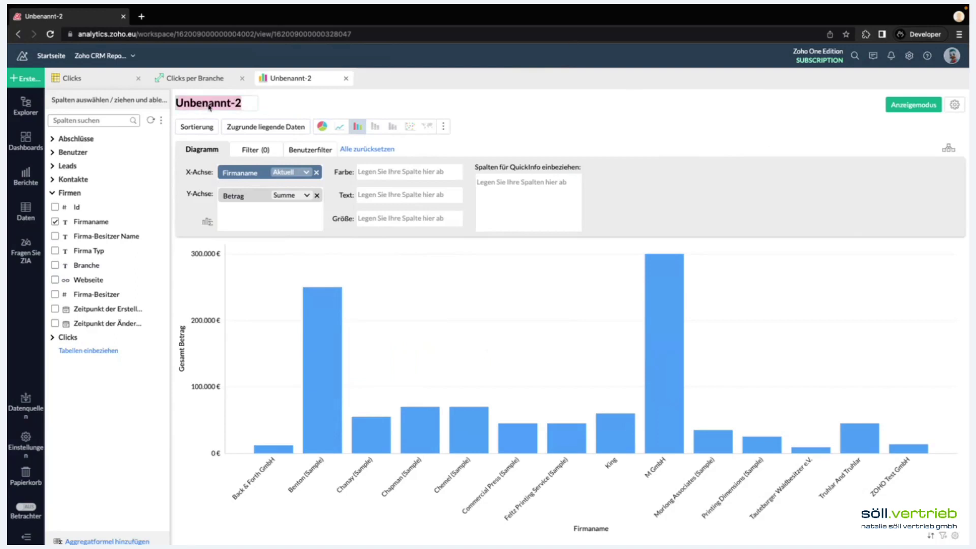
text(Fimr)
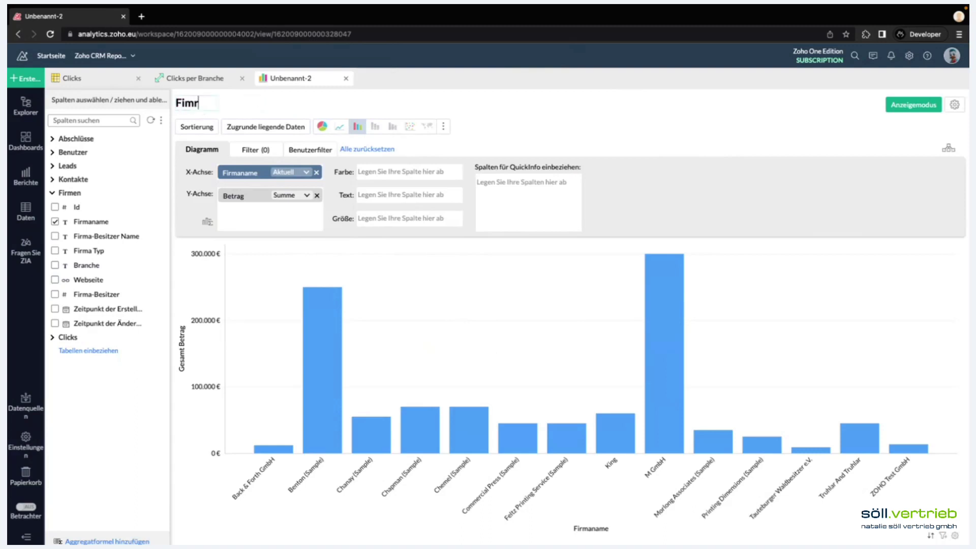
key(BackSpace)
text(rma Betrag)
key(Return)
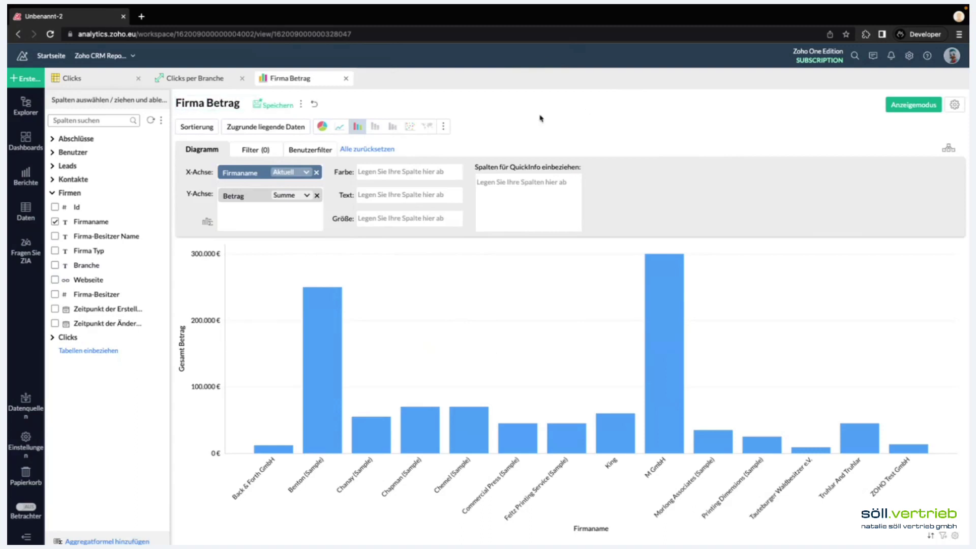
click(266, 106)
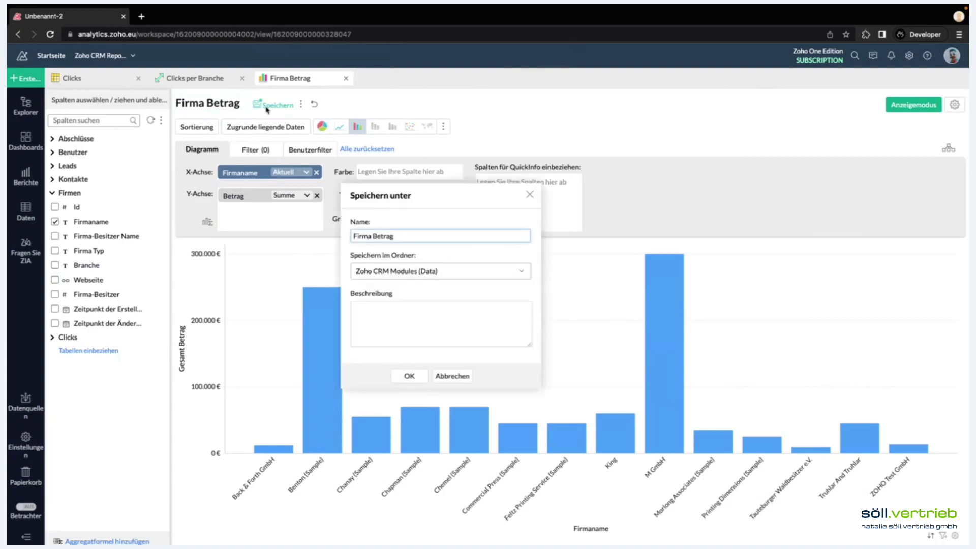
click(401, 376)
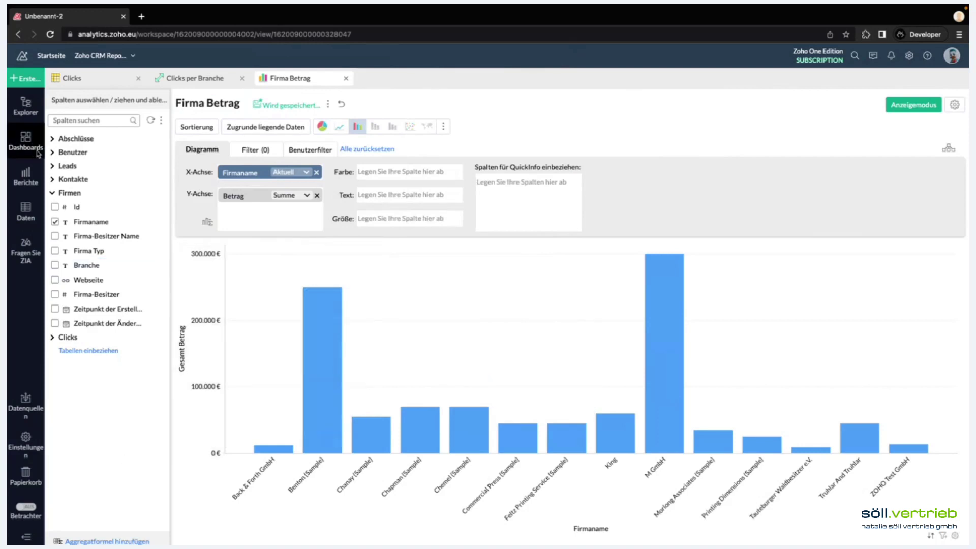
Create a new dashboard in the workspace and bring it up for editing.
click(26, 107)
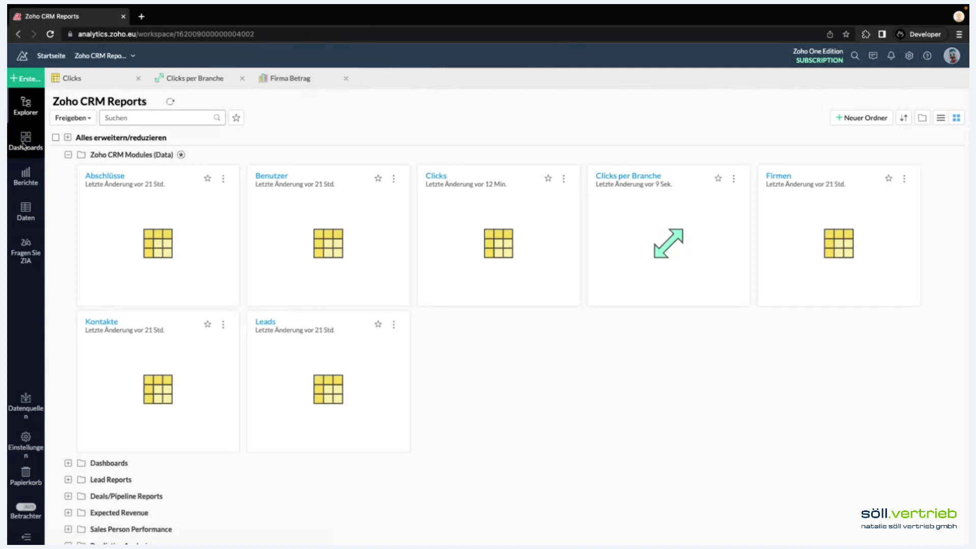
click(19, 80)
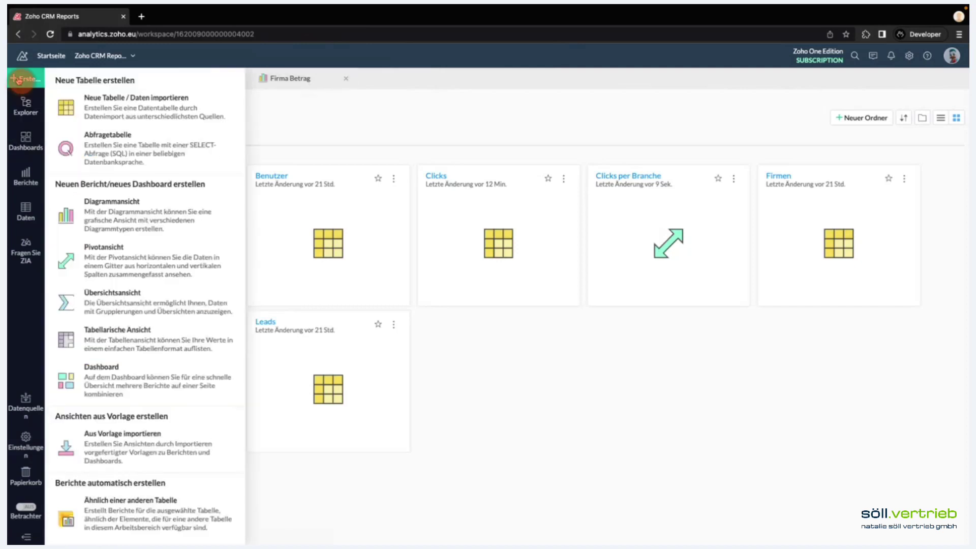
click(149, 382)
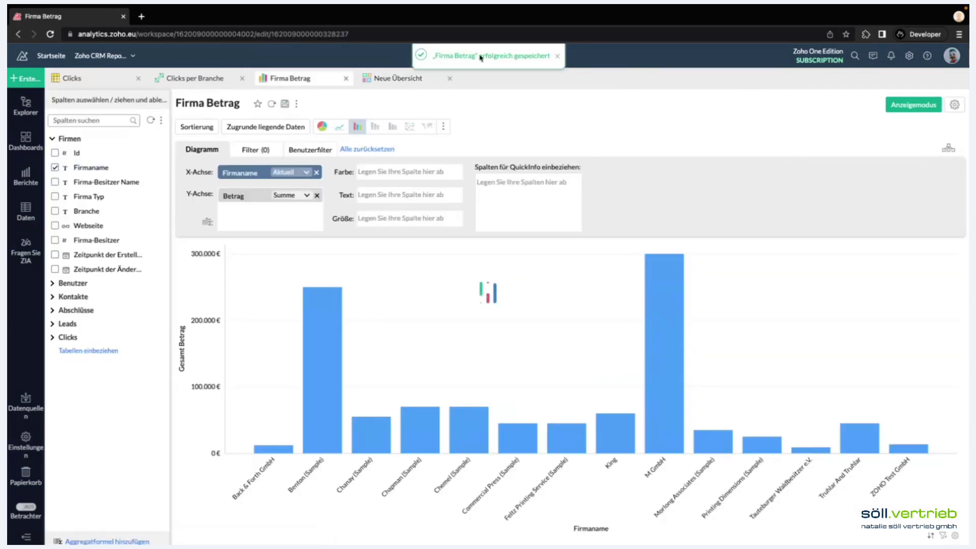
click(380, 79)
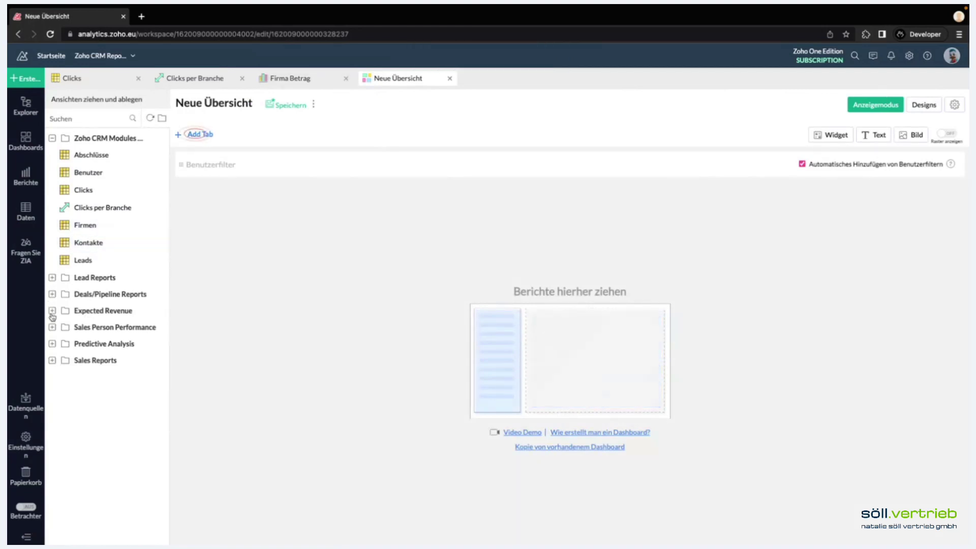
Add the Clicks per Branche report to the dashboard, enlarge it, move it against the right edge and switch to view mode.
click(52, 293)
click(52, 294)
click(52, 277)
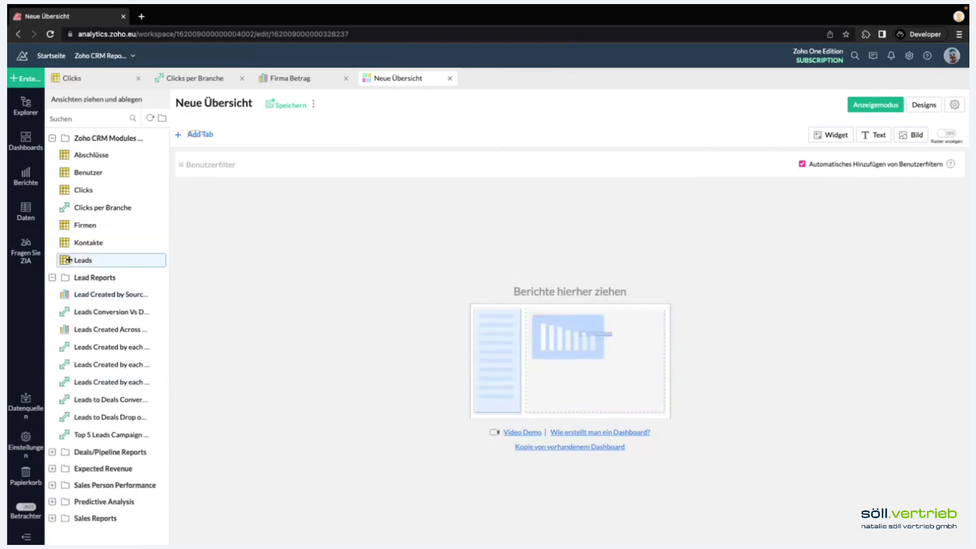
click(52, 278)
drag(93, 187, 330, 244)
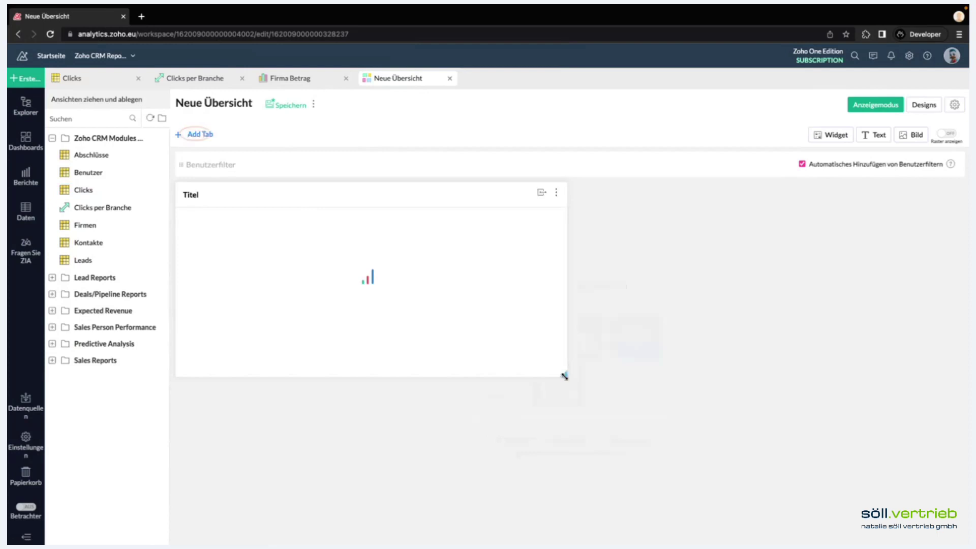
drag(564, 375, 738, 437)
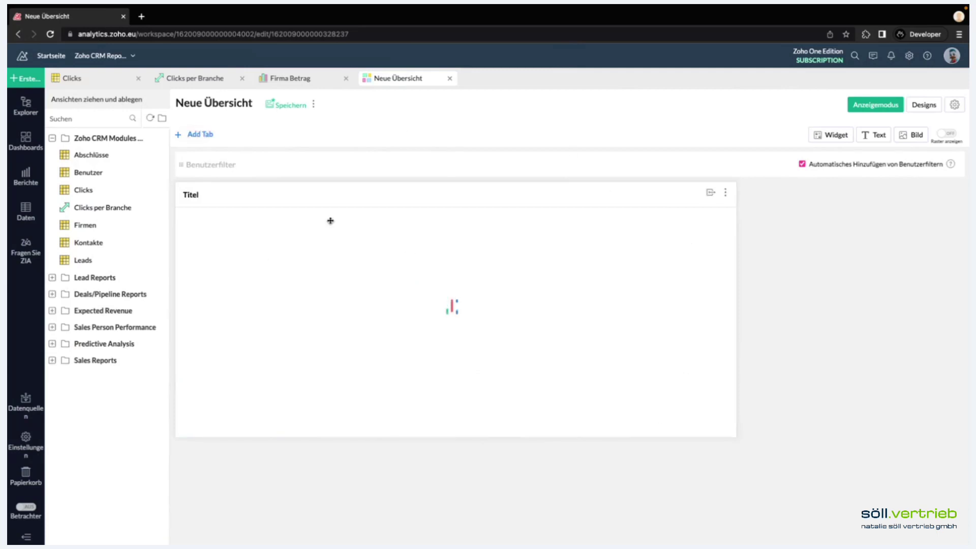
drag(266, 203, 500, 262)
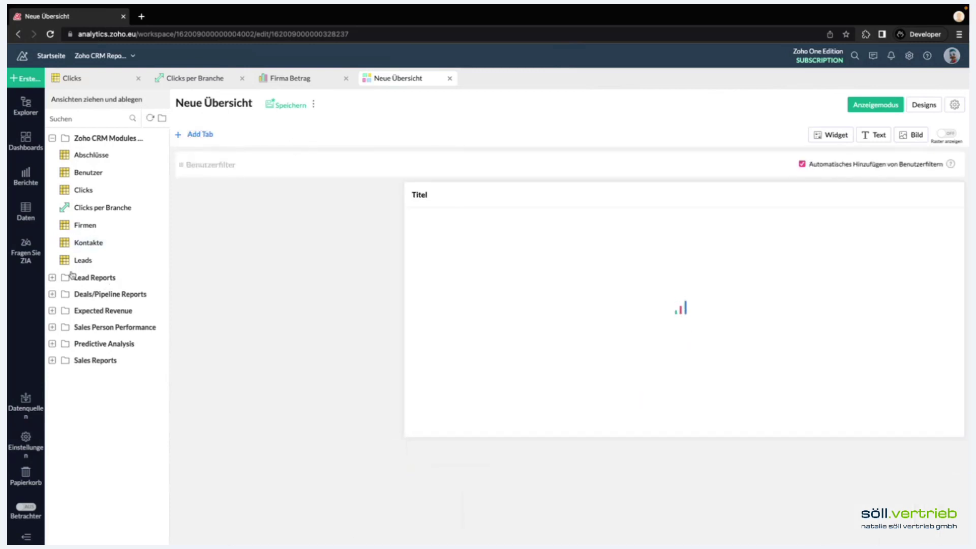
click(868, 107)
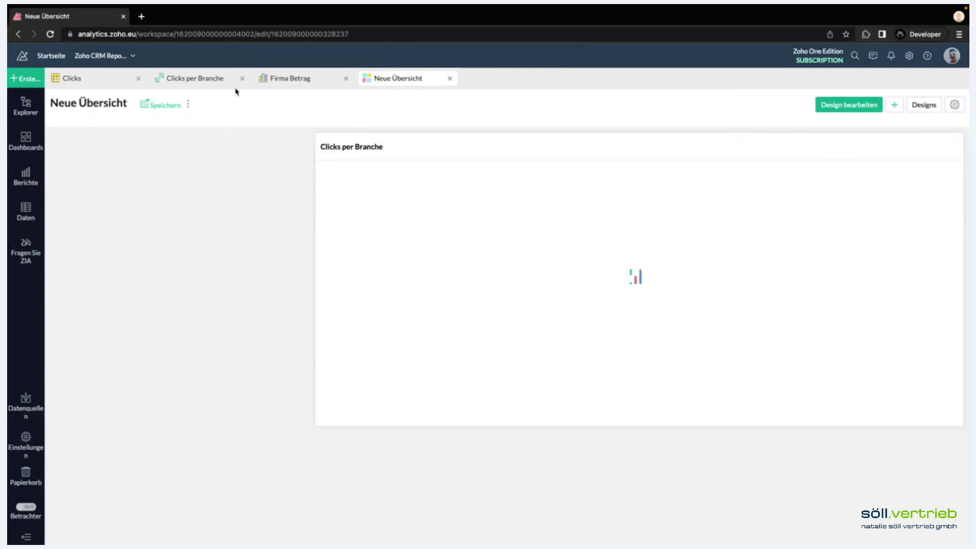
View the Firma Betrag chart in view mode and examine its sharing options.
click(283, 81)
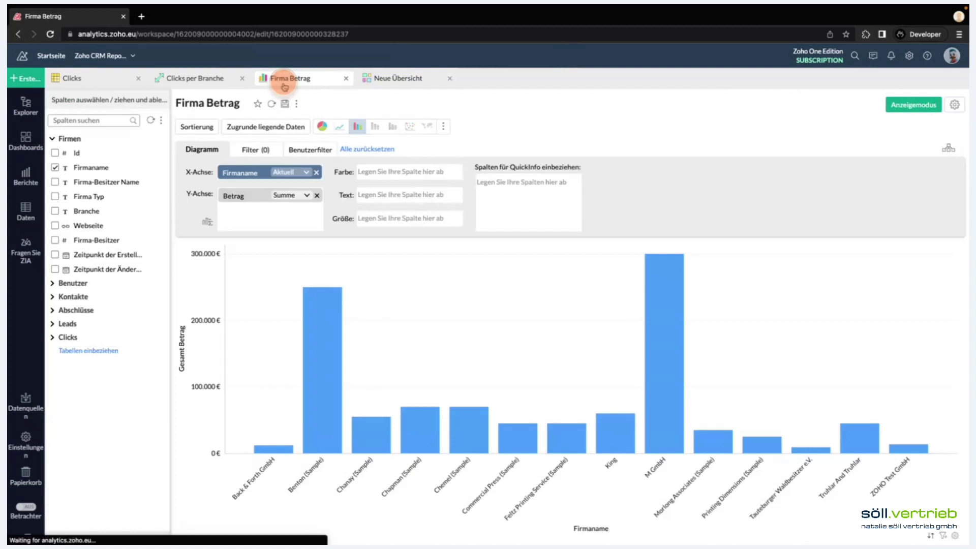
click(914, 104)
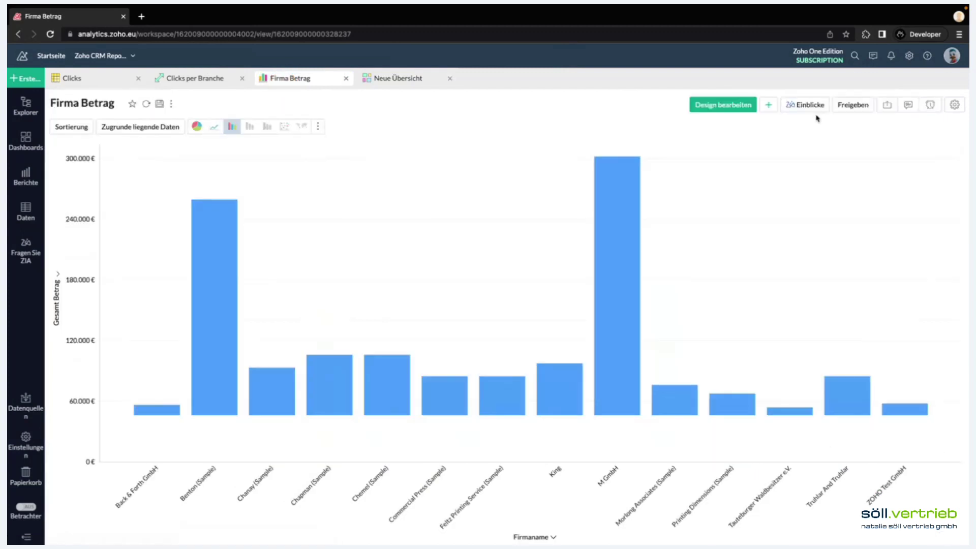
click(848, 107)
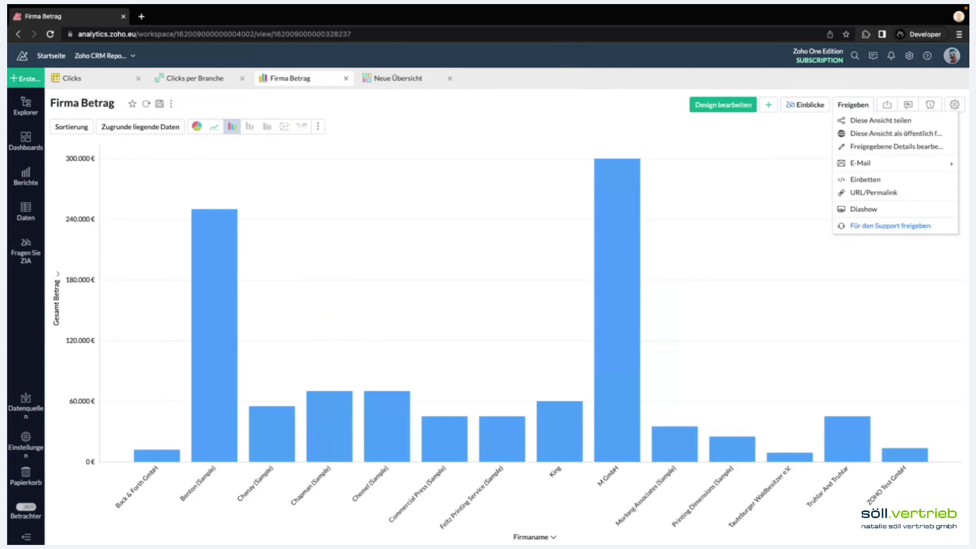
click(470, 118)
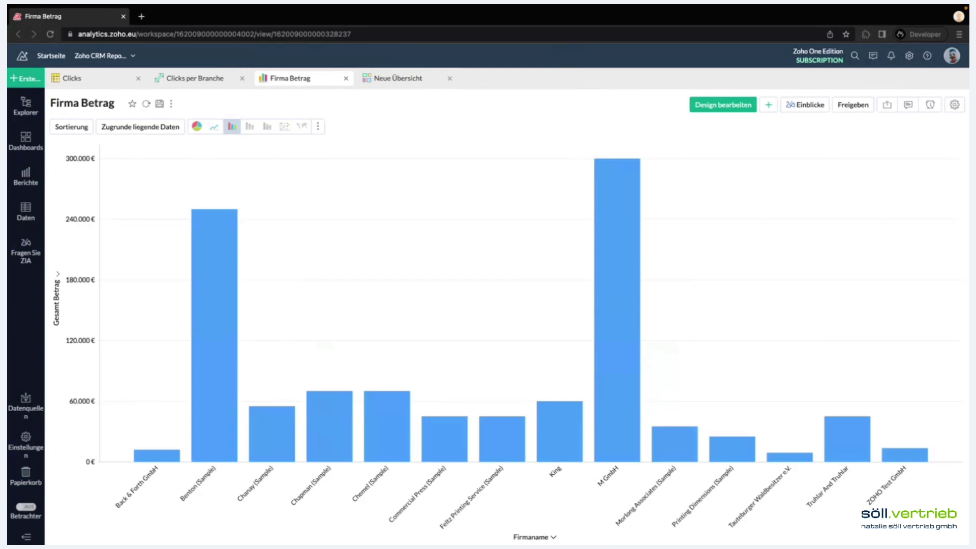
click(409, 113)
Examine the workspace's configured data sources and the connectors offered for adding a new one.
click(26, 409)
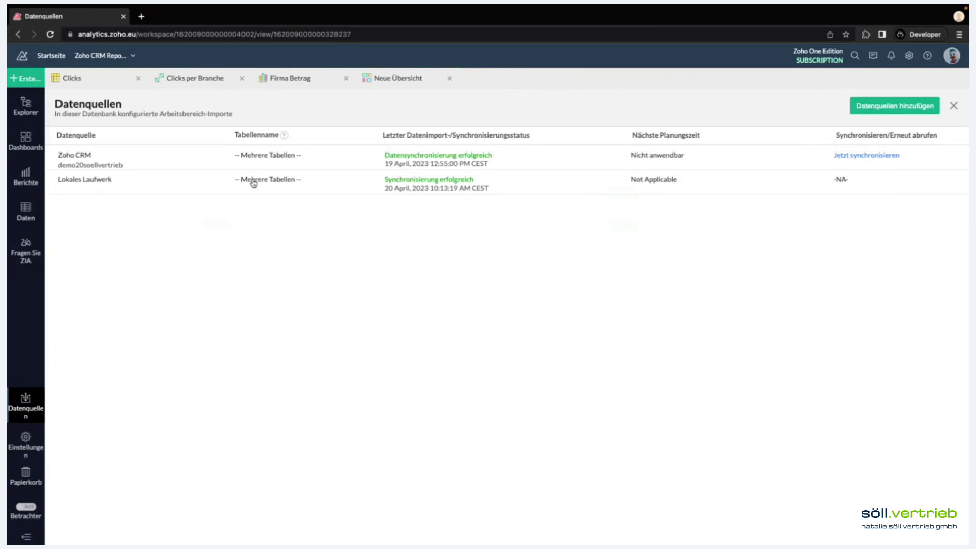
click(894, 105)
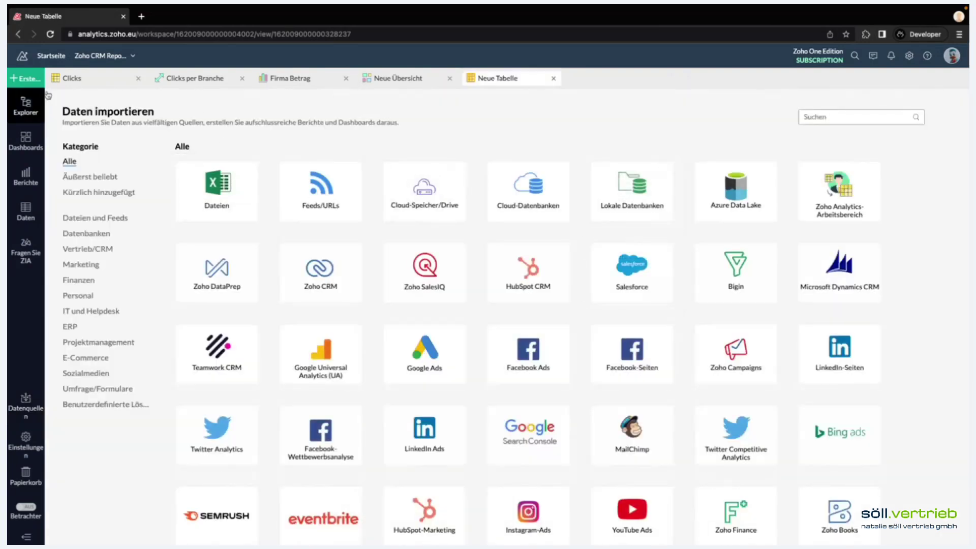
Start a data import from the local drive into the existing Clicks table.
click(92, 82)
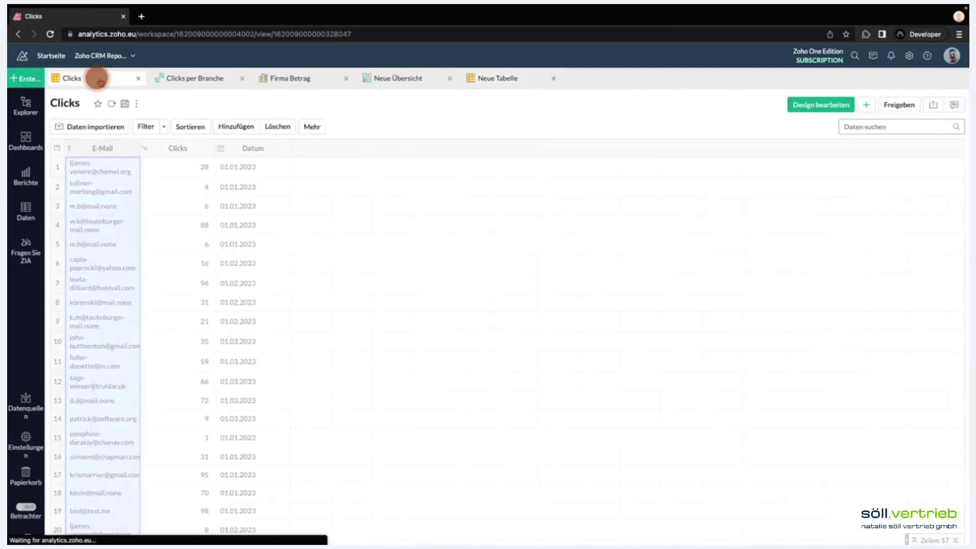
click(81, 128)
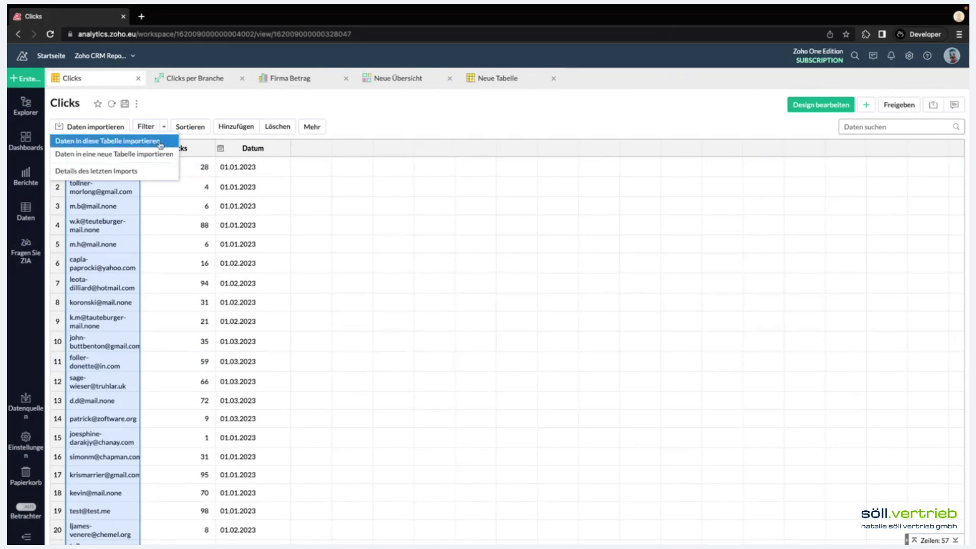
click(137, 142)
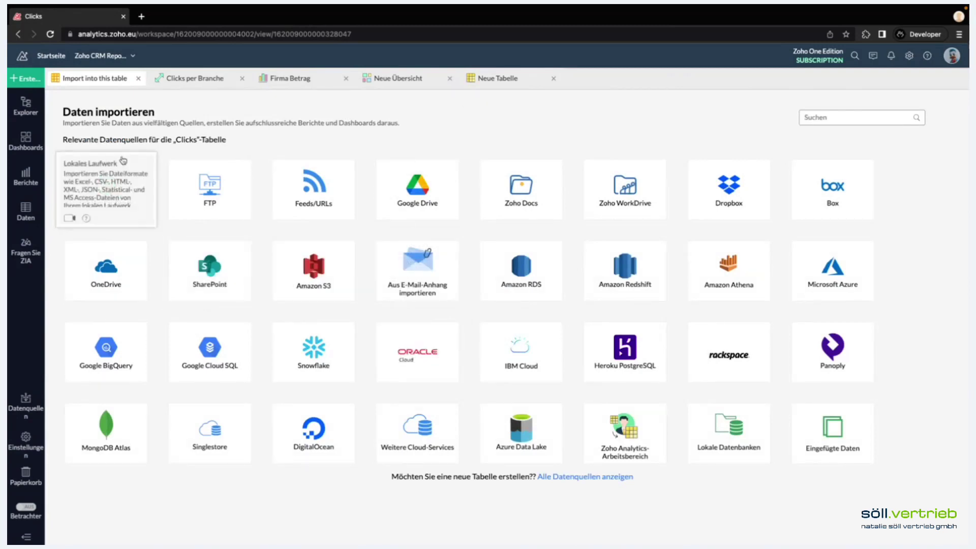
click(109, 193)
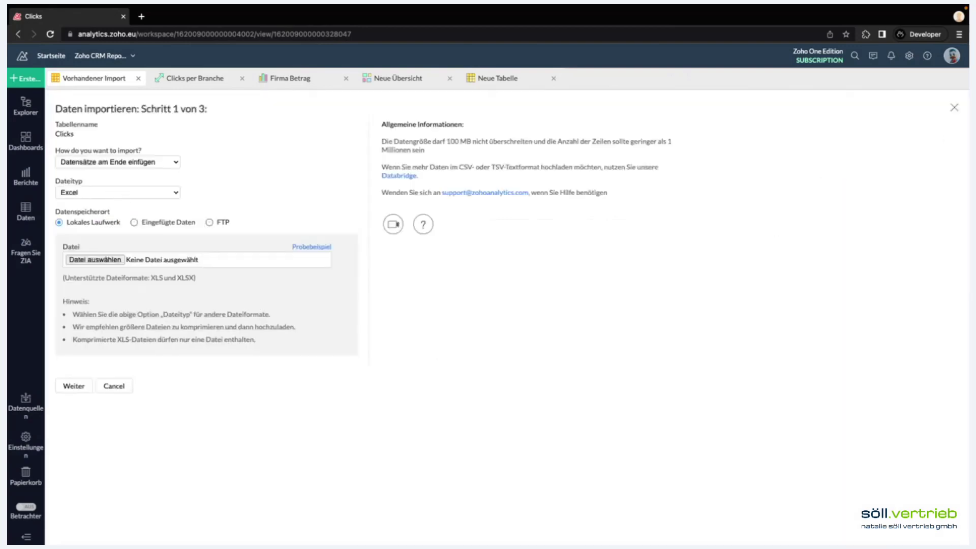
Select the local Excel file and import its Sheet1 into the Clicks table, appending the records at the end.
click(92, 260)
drag(966, 338, 194, 265)
click(72, 387)
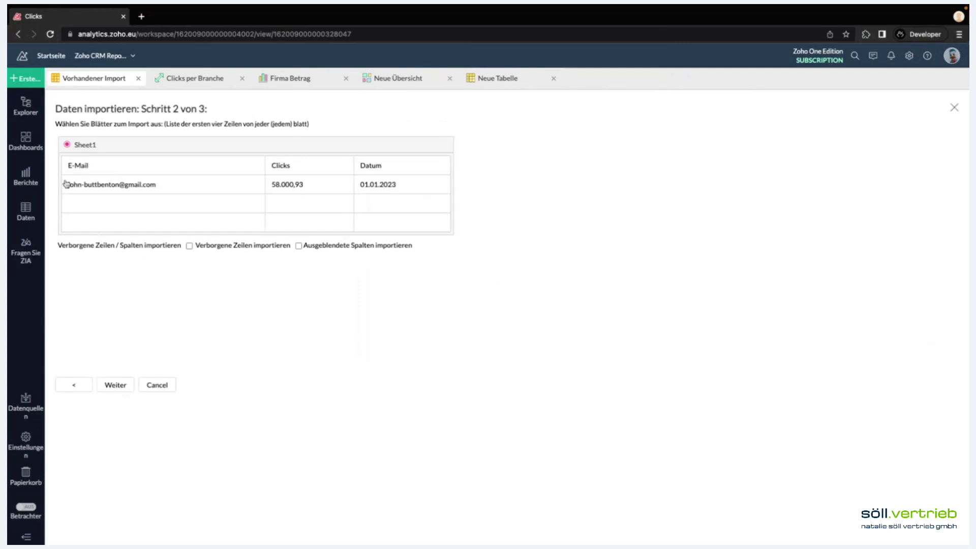
click(110, 386)
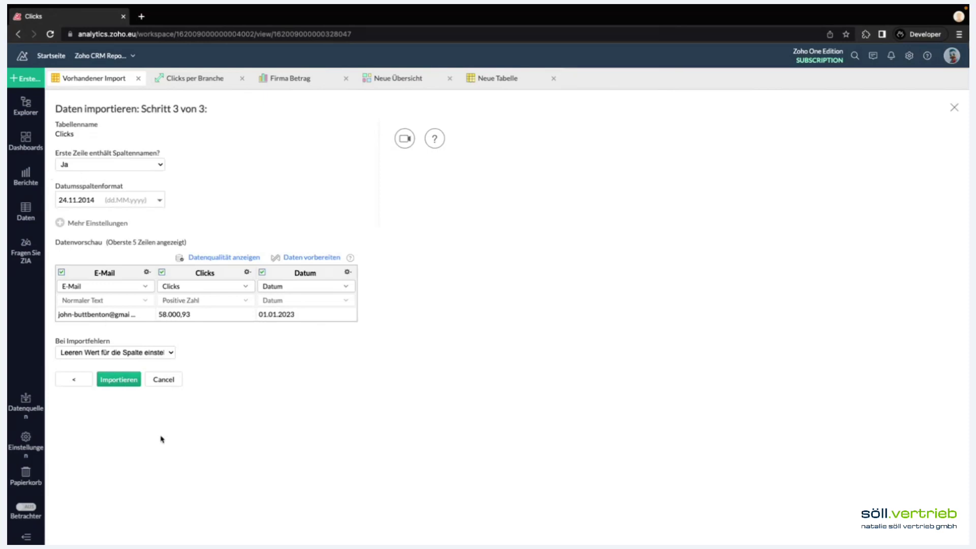
click(120, 379)
Leave the import wizard and return to the Clicks table.
click(22, 109)
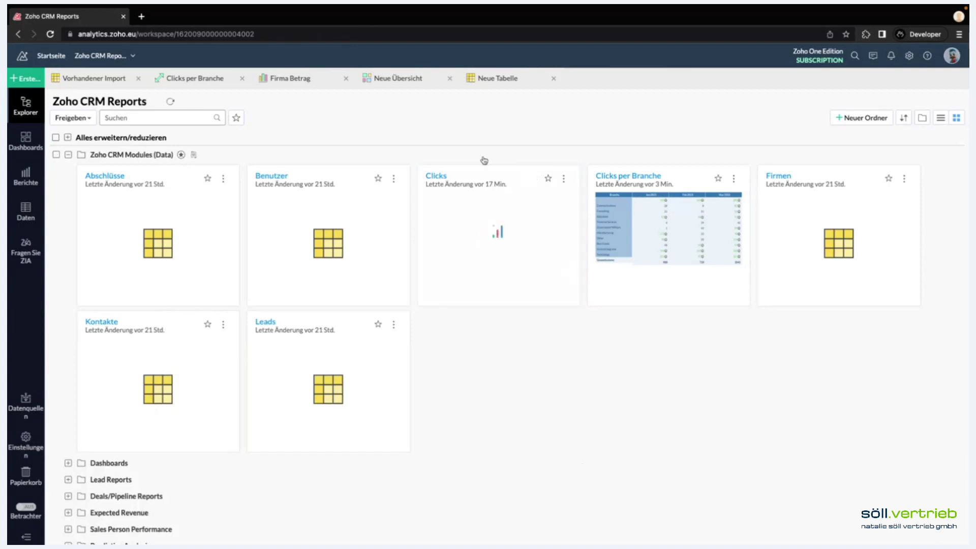
click(462, 175)
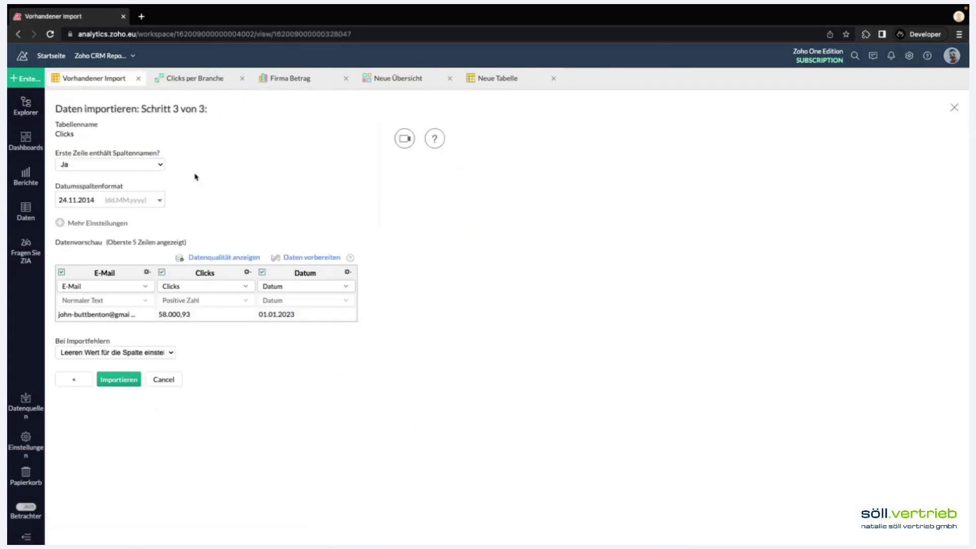
click(163, 381)
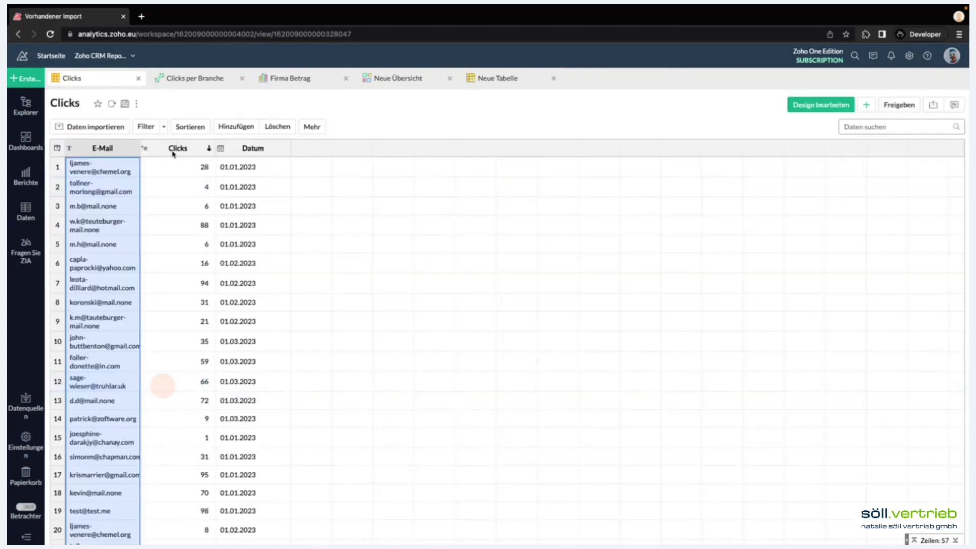
Try to change the Clicks column's data type to Dezimalzahl.
click(175, 149)
right_click(177, 148)
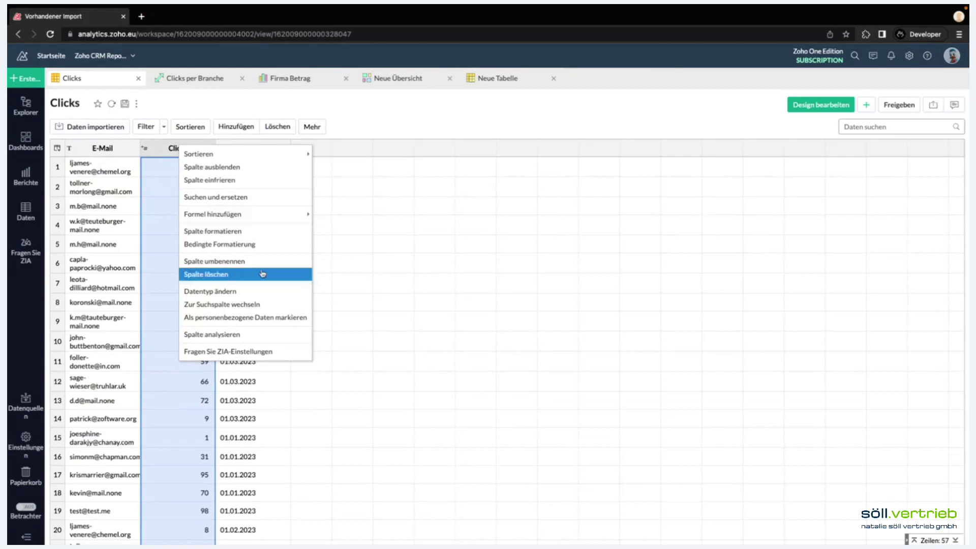
click(251, 291)
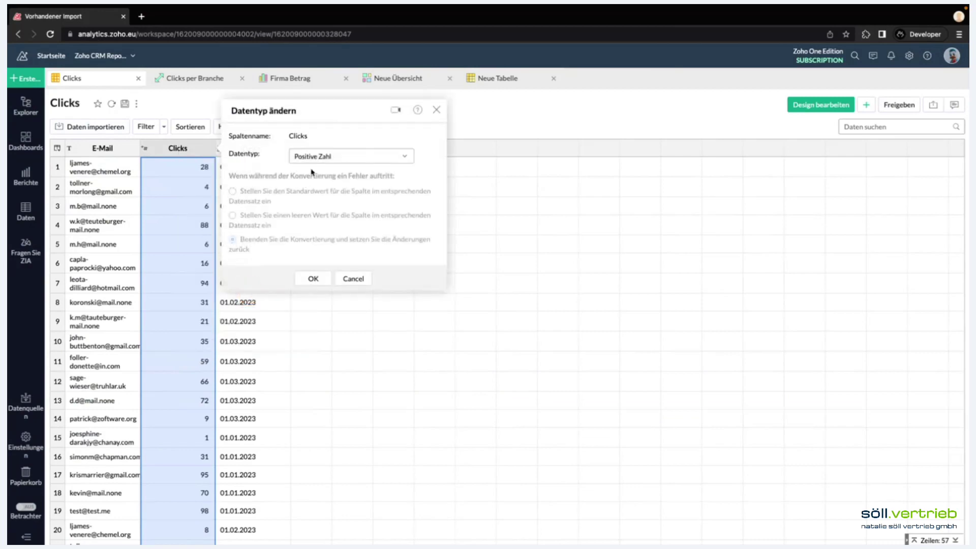
click(311, 157)
scroll(343, 274, down, 2)
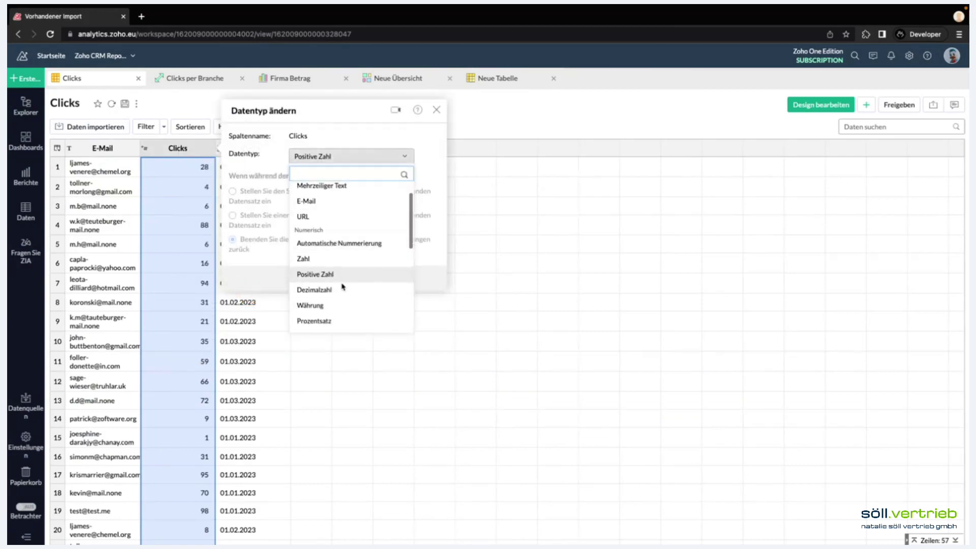
scroll(343, 287, down, 1)
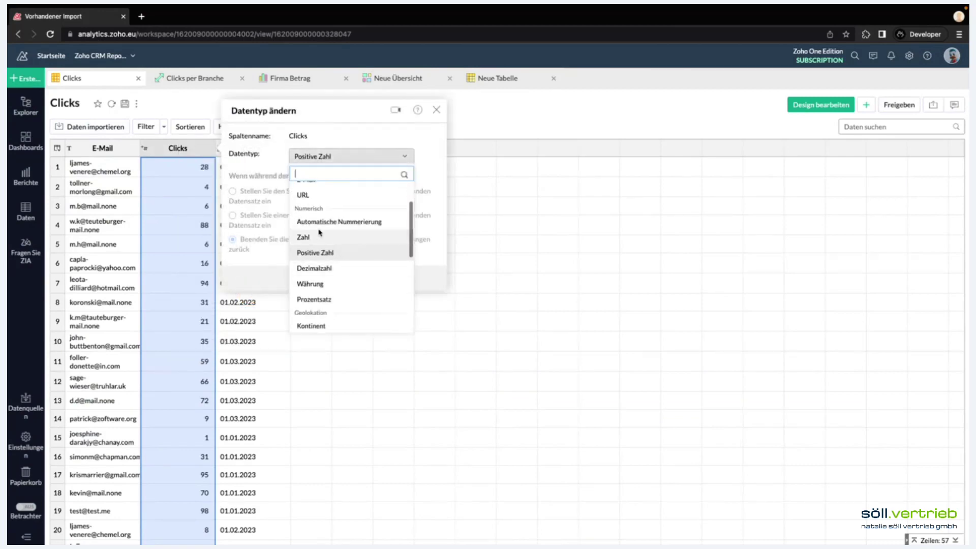
click(315, 268)
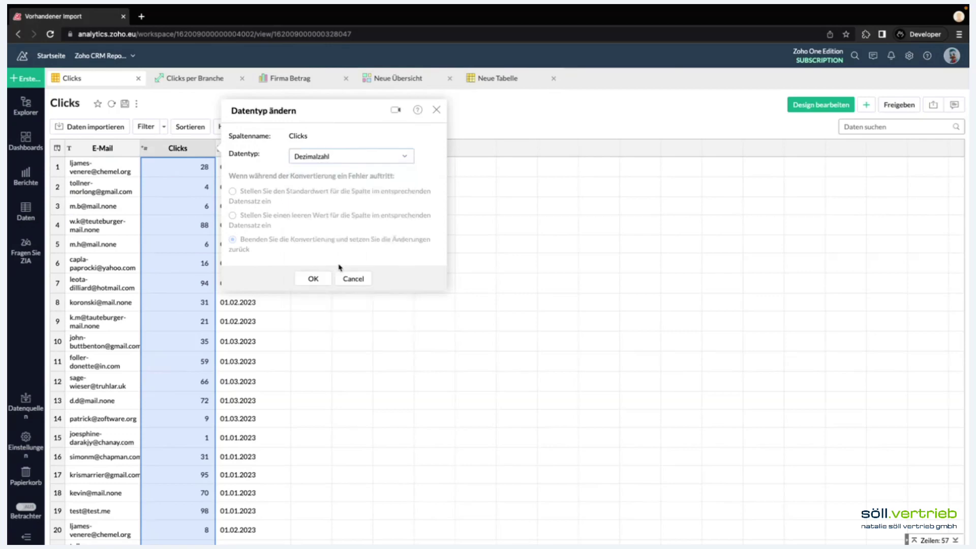
click(313, 278)
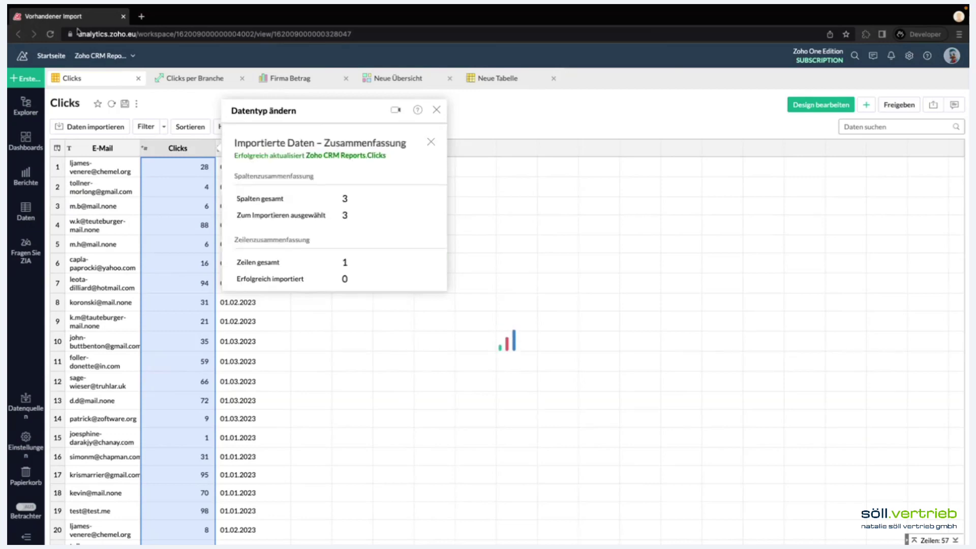
Examine the import summary and its warning details for the Clicks table, closing it when finished.
scroll(340, 180, down, 5)
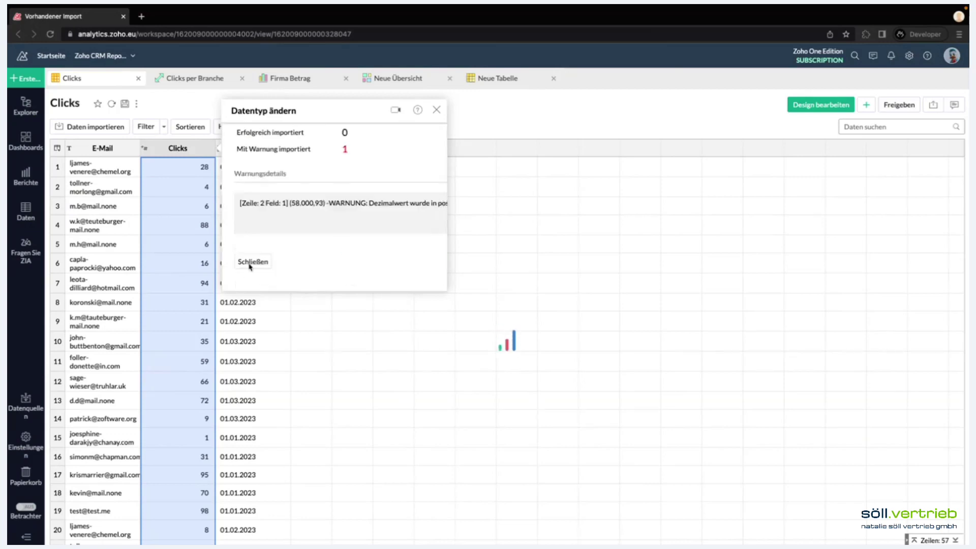
scroll(382, 210, right, 3)
scroll(382, 210, left, 3)
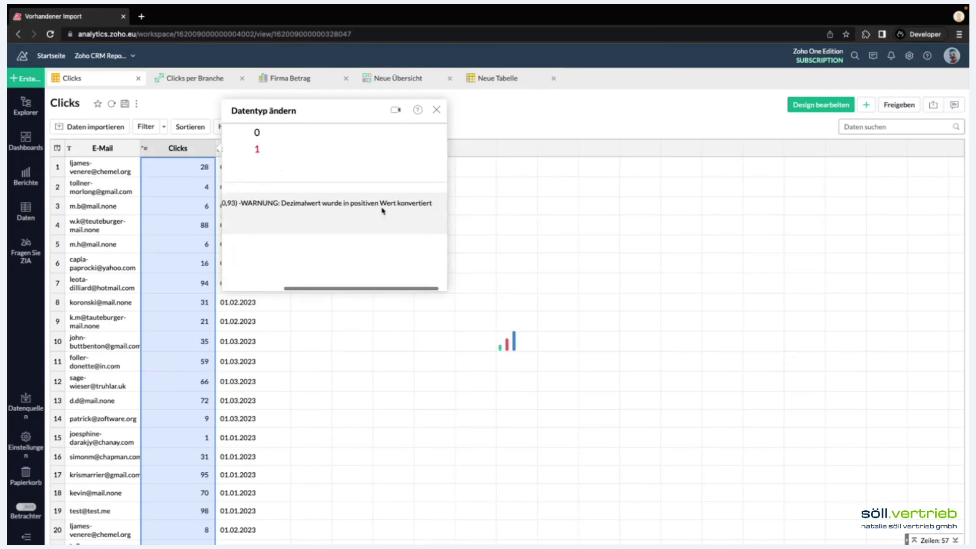
scroll(284, 208, up, 5)
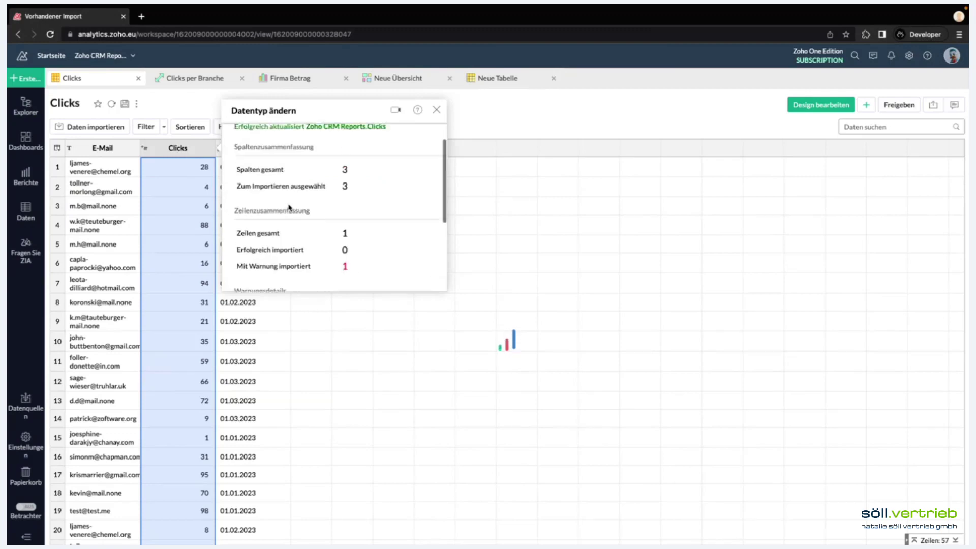
scroll(291, 213, down, 5)
click(253, 261)
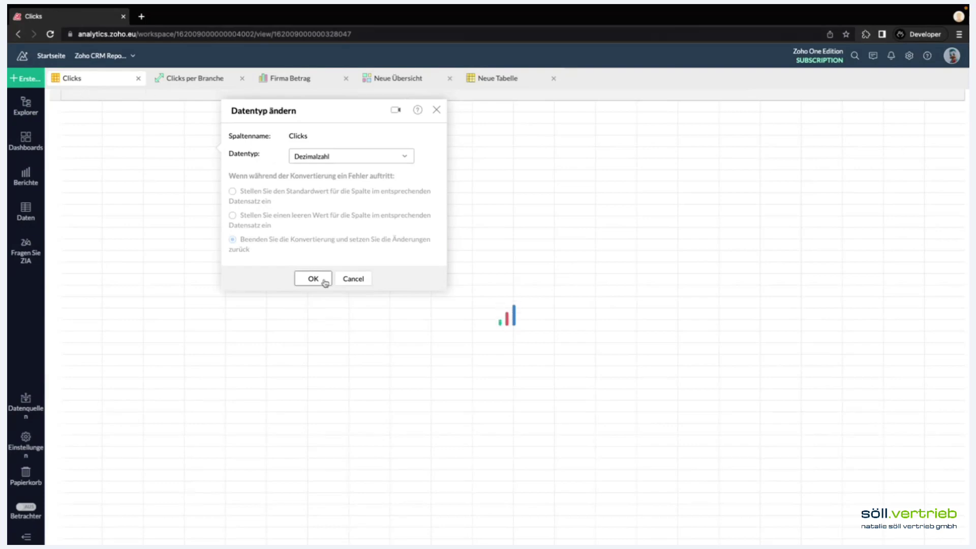
Cancel the pending data type change and reload the page, discarding the unsaved changes to Neue Übersicht.
click(355, 279)
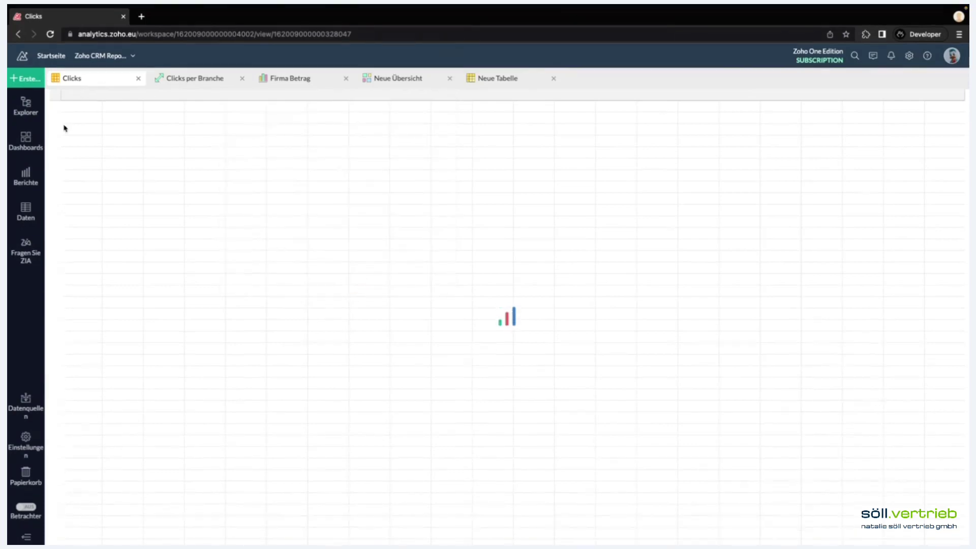
click(50, 34)
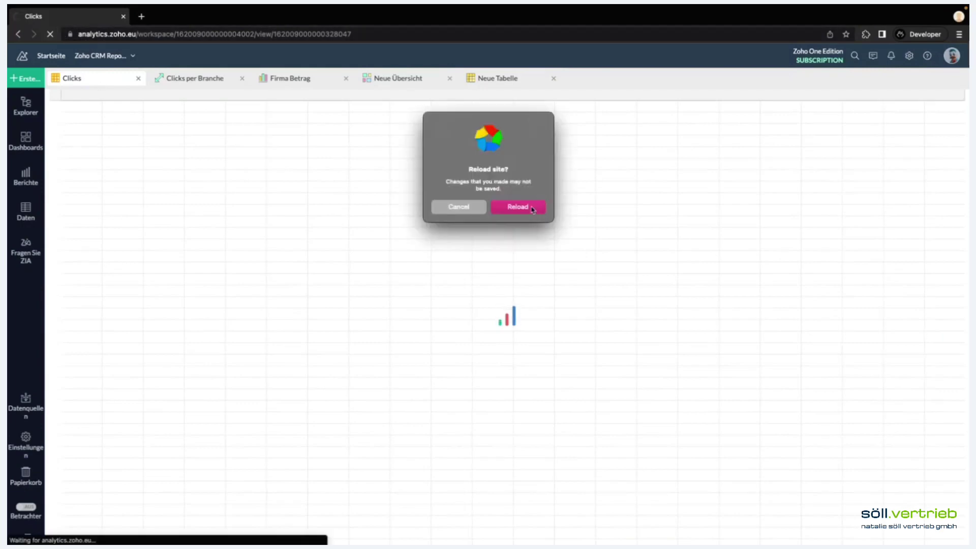
key(Return)
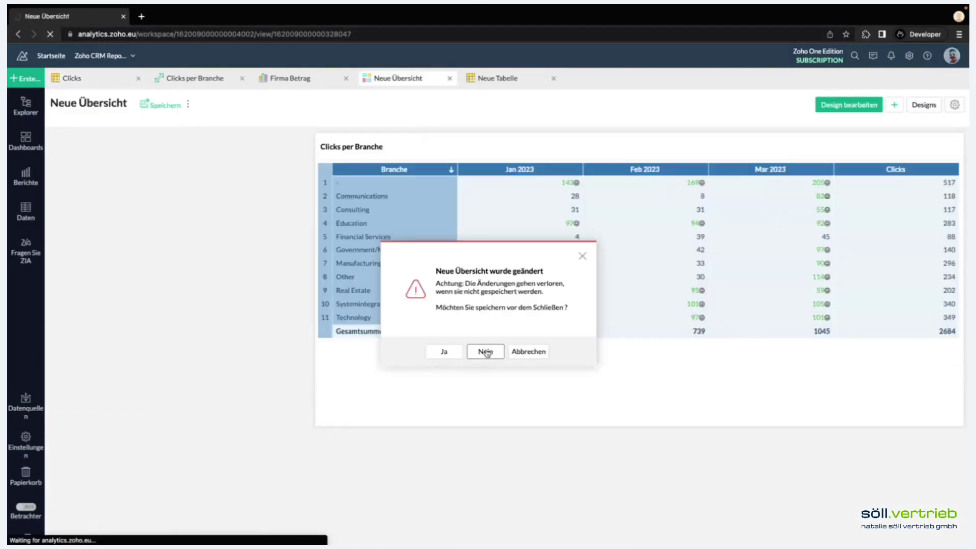
click(486, 352)
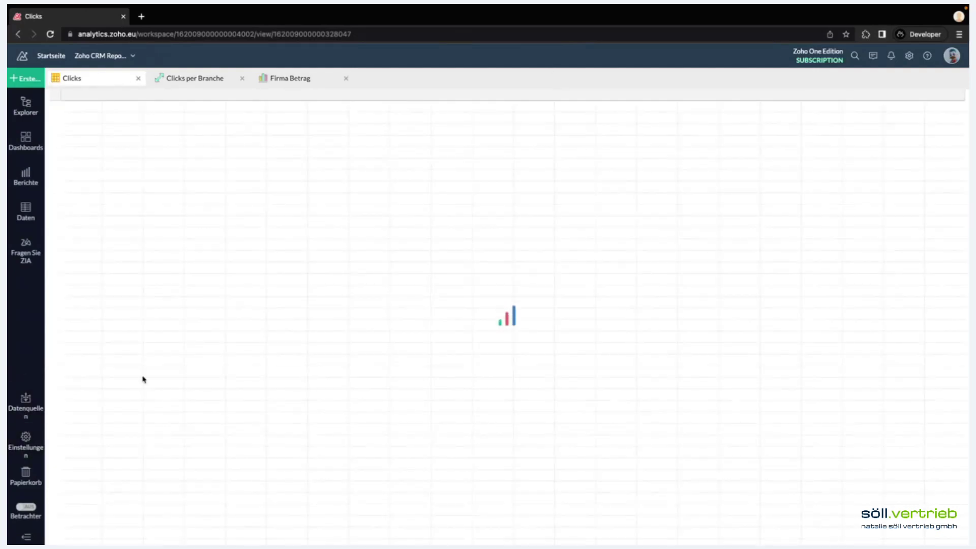
click(27, 413)
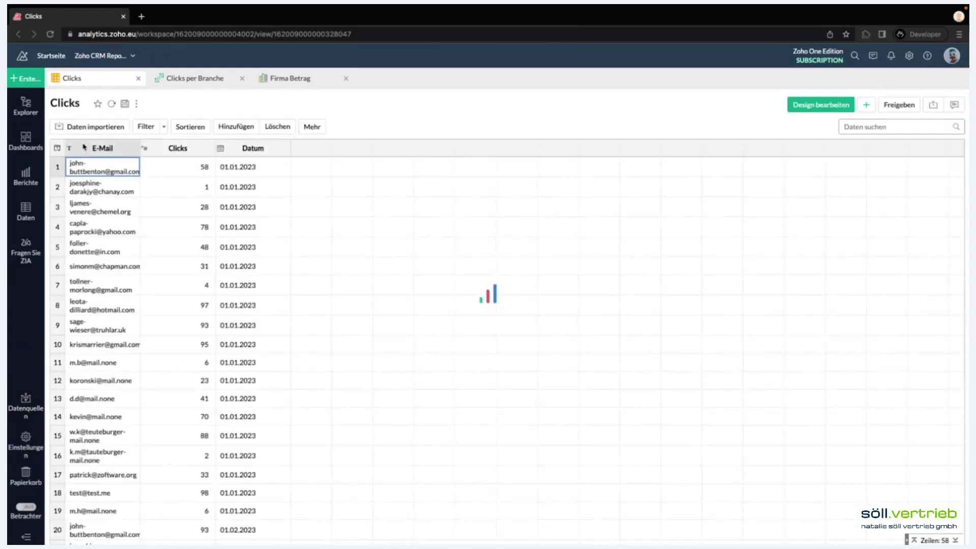
Try again to convert the Clicks column to Dezimalzahl, dismissing the notifications and the data type dialog.
click(154, 147)
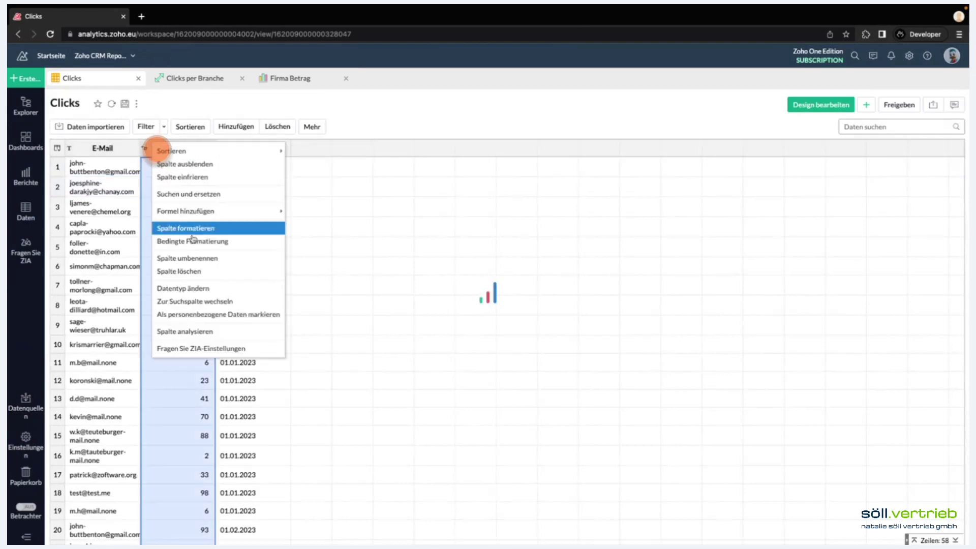
click(207, 287)
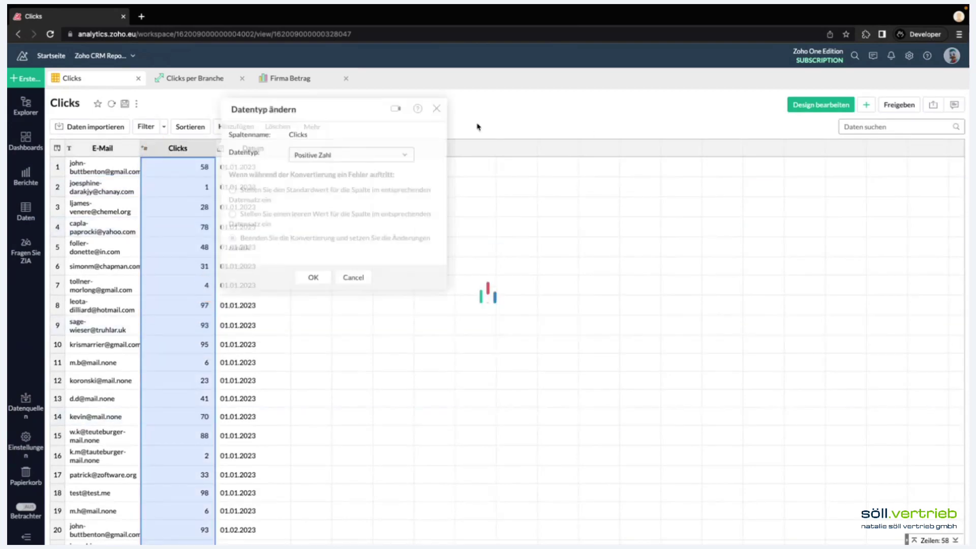
click(351, 156)
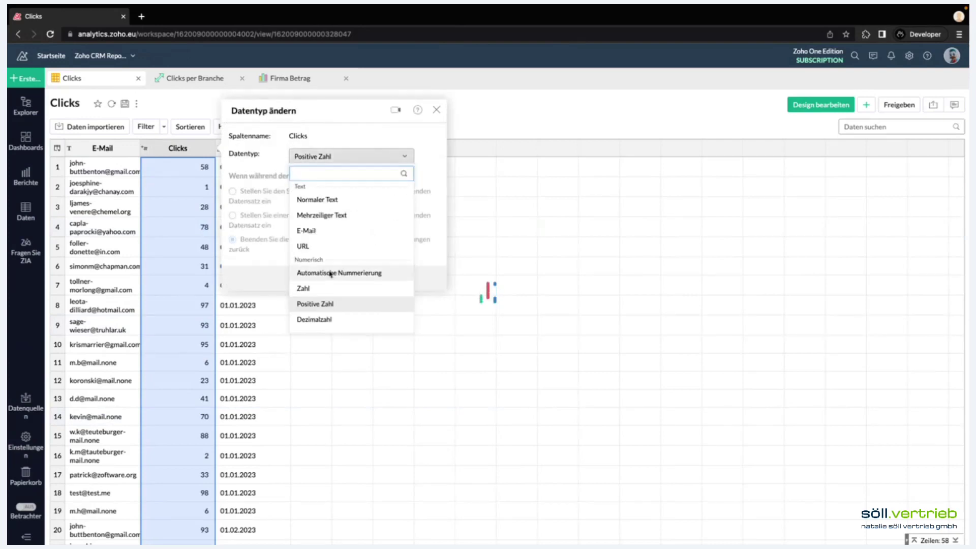
scroll(325, 315, down, 1)
click(324, 294)
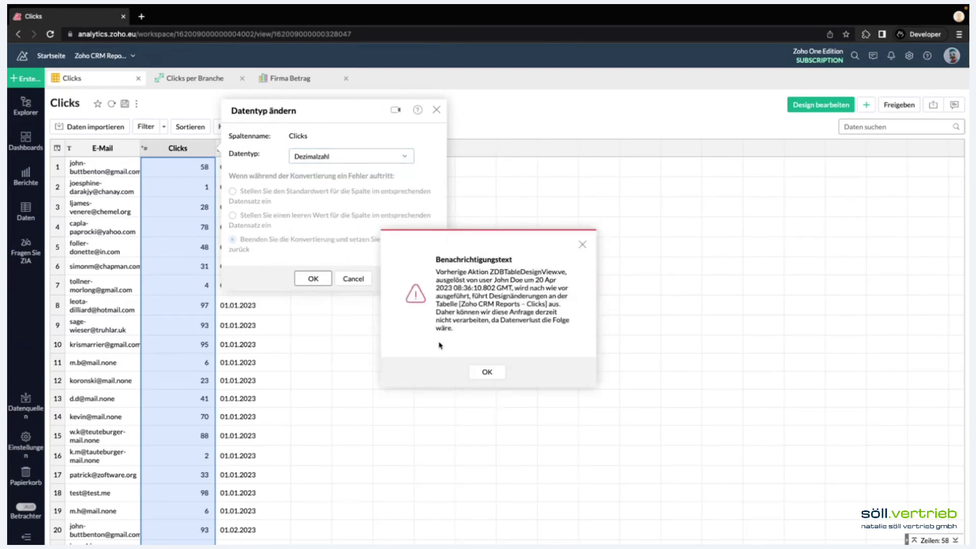
click(487, 371)
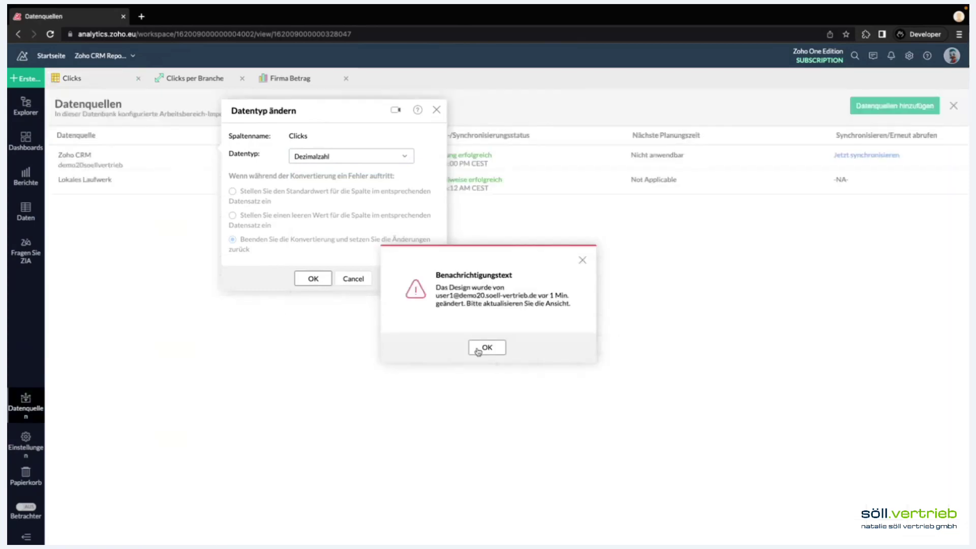
click(483, 349)
click(354, 279)
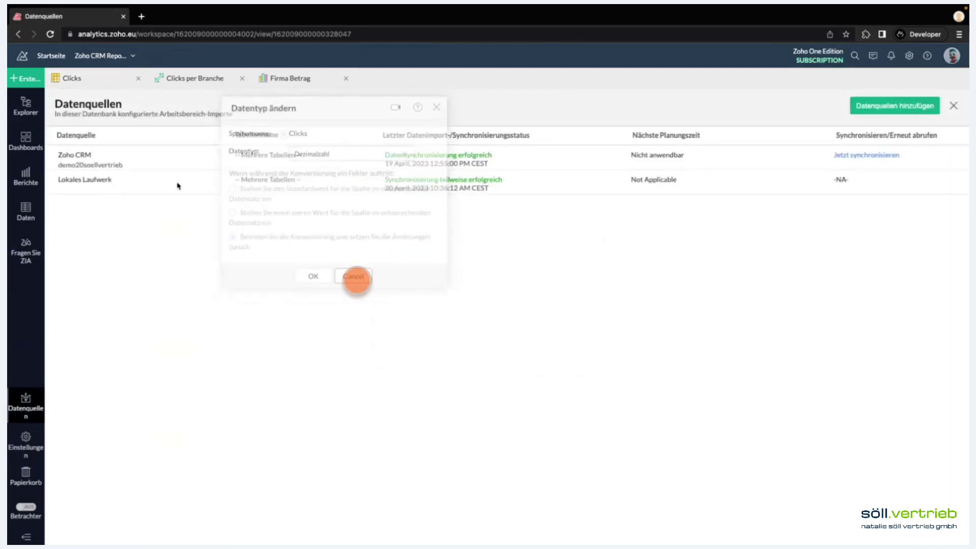
Return to the Clicks table, refresh its view and review the listed records.
click(74, 79)
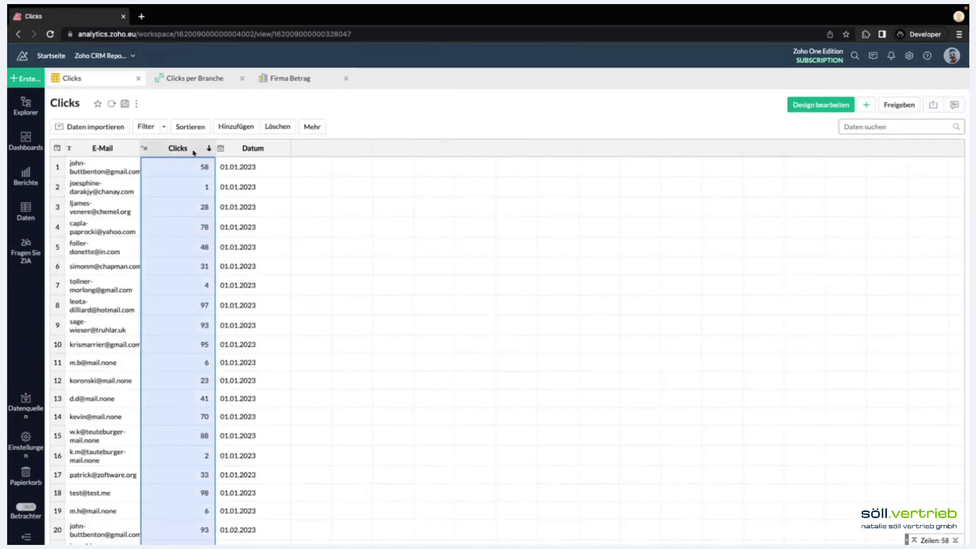
click(111, 104)
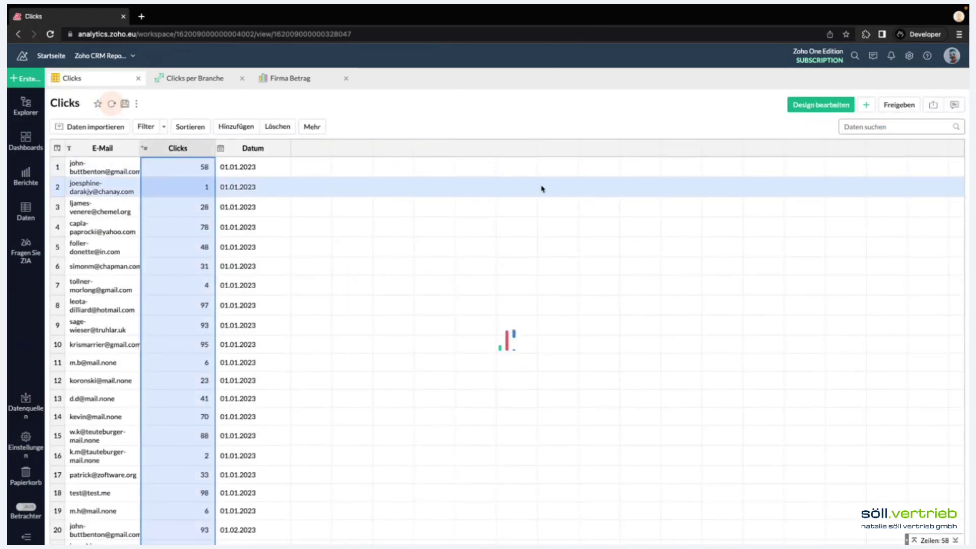
scroll(211, 376, down, 10)
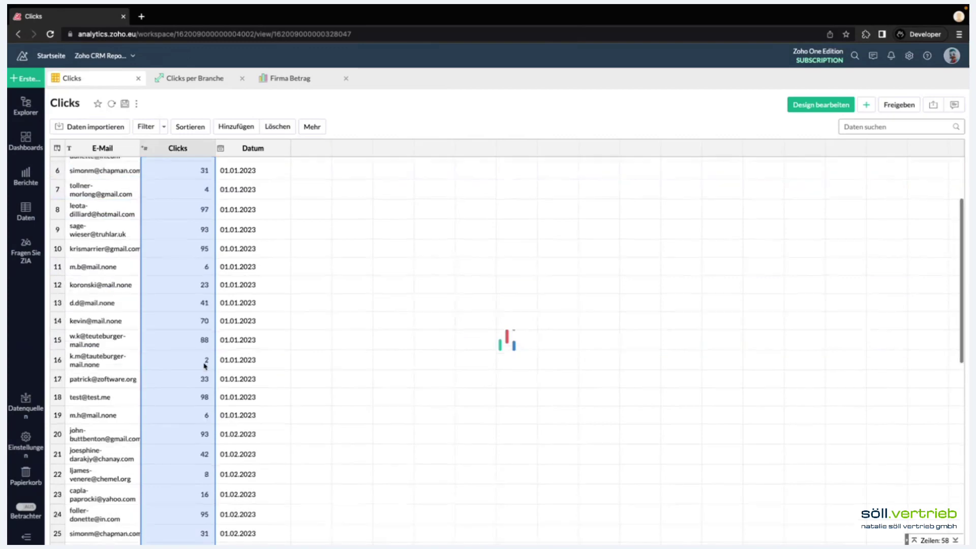
scroll(208, 384, up, 10)
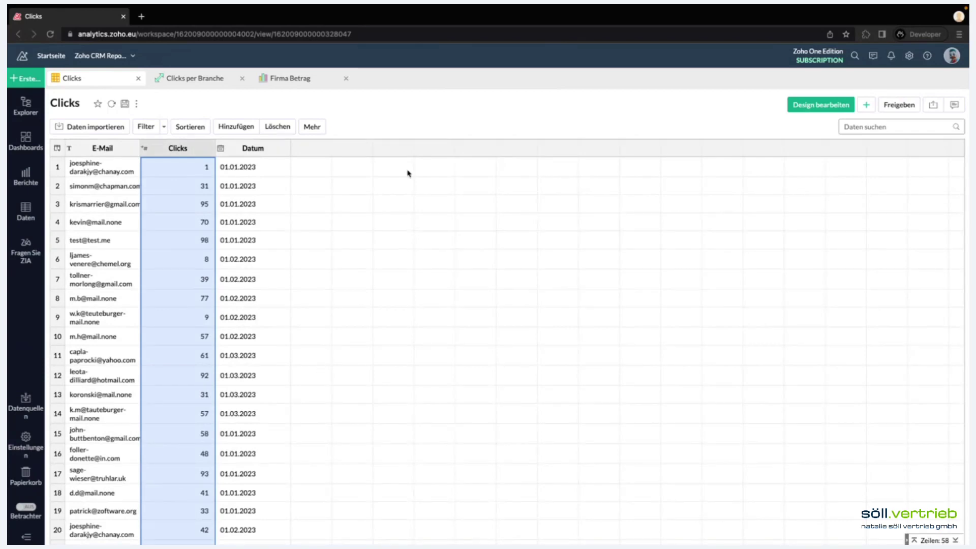
scroll(407, 173, down, 1)
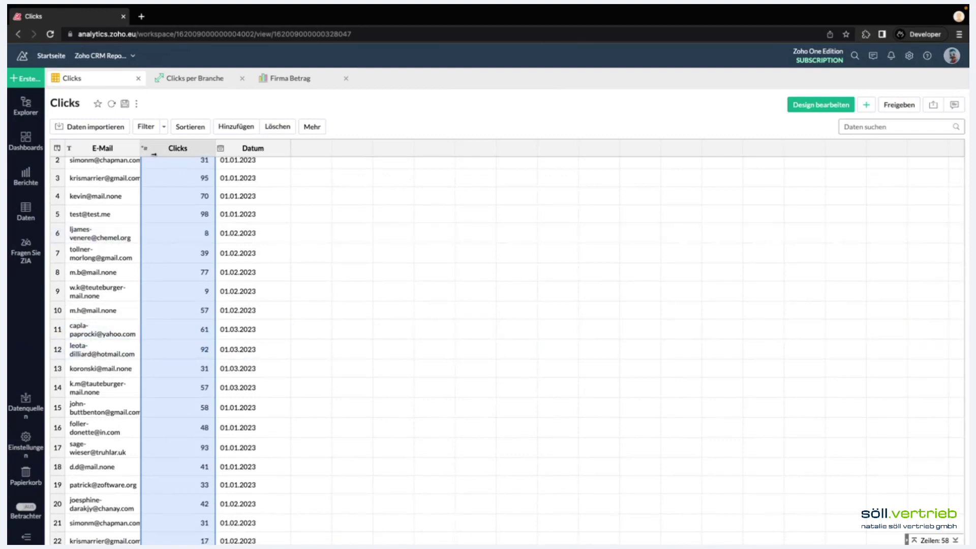
Retry changing the refreshed Clicks column's data type to Dezimalzahl, closing the dialog at the end.
click(152, 148)
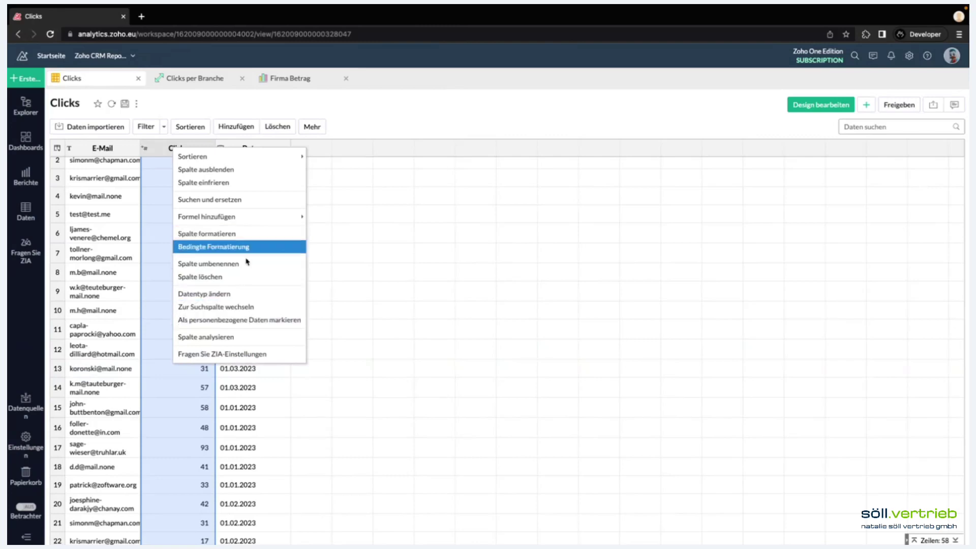
click(258, 294)
click(397, 154)
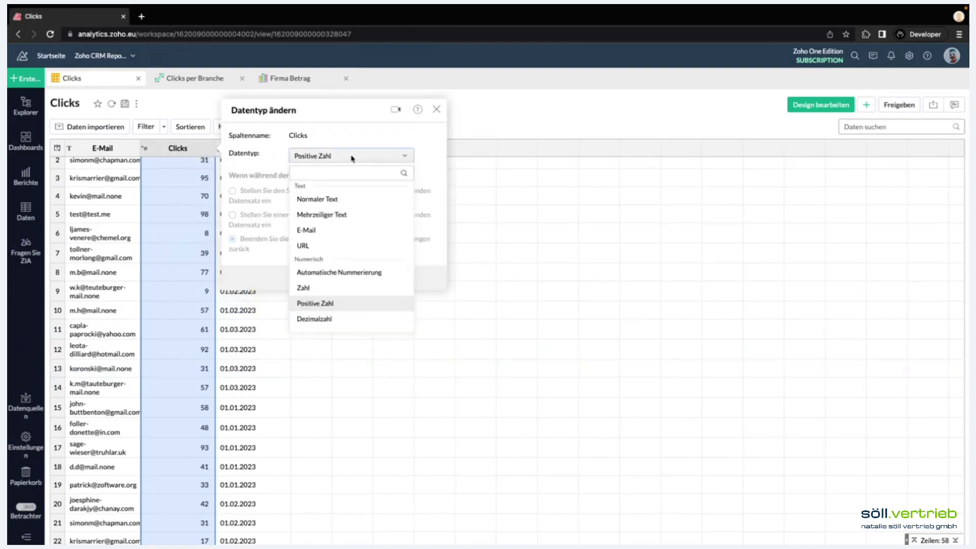
click(332, 319)
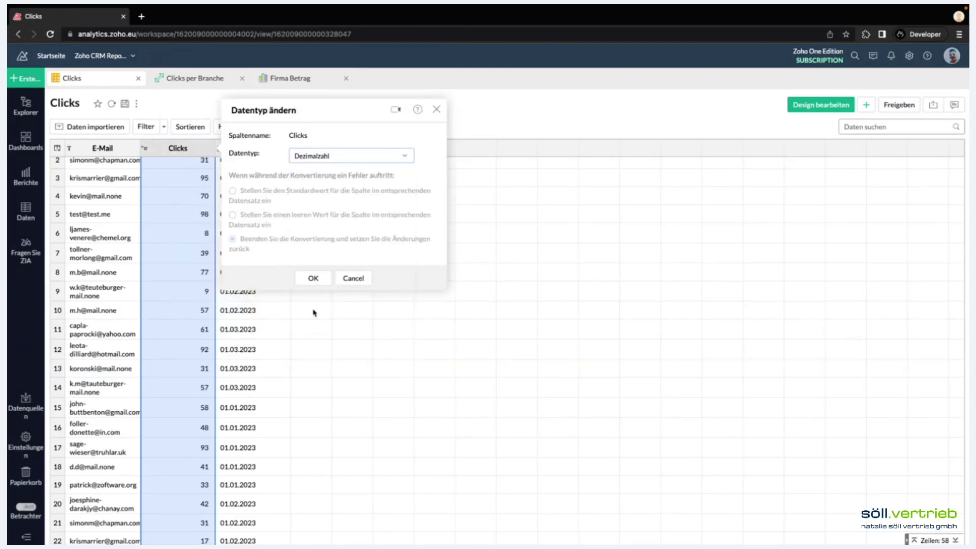
click(313, 277)
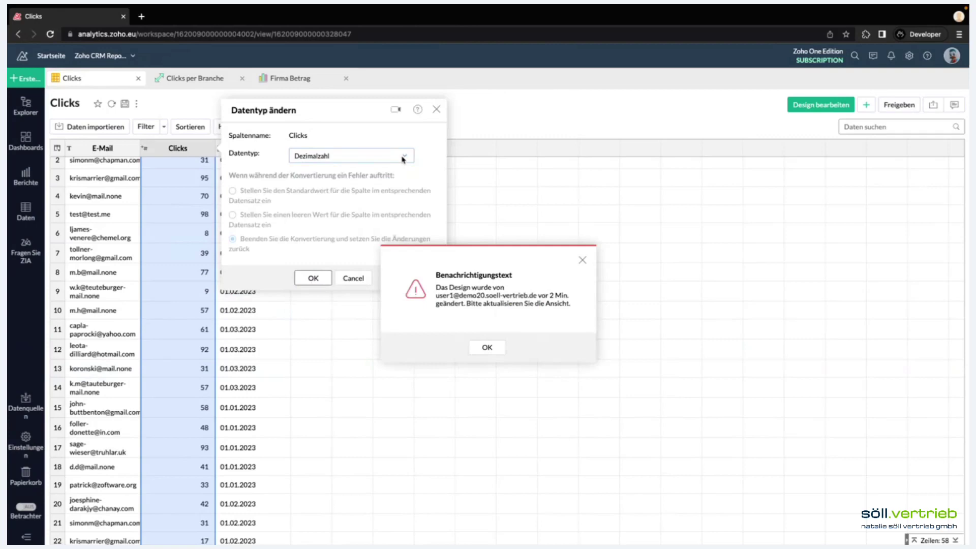
click(487, 347)
click(436, 109)
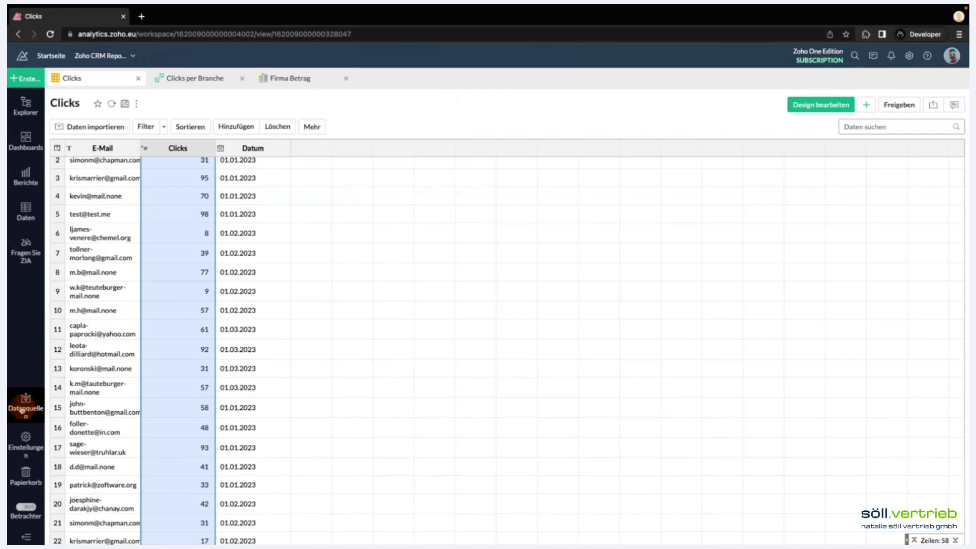
View the synchronization status details of the Lokales Laufwerk data source.
click(23, 410)
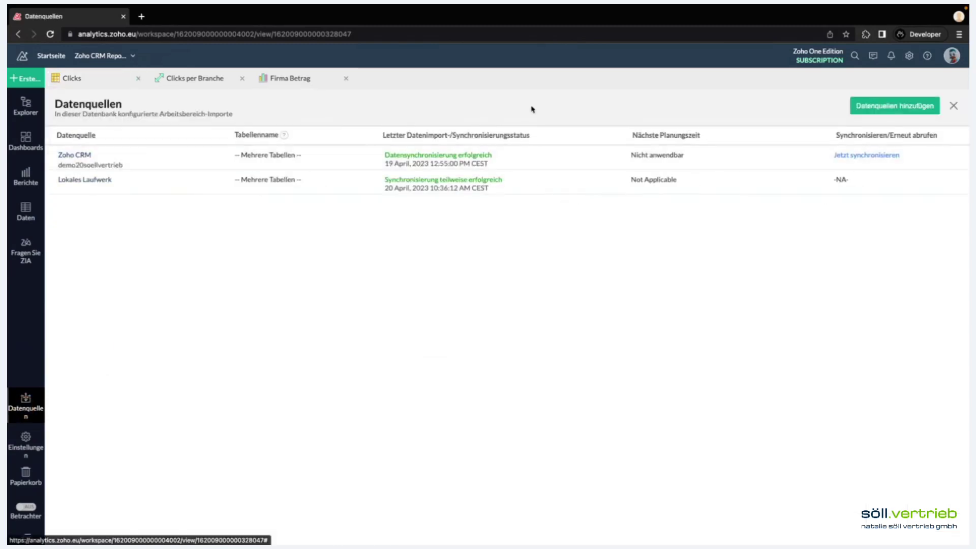
click(88, 183)
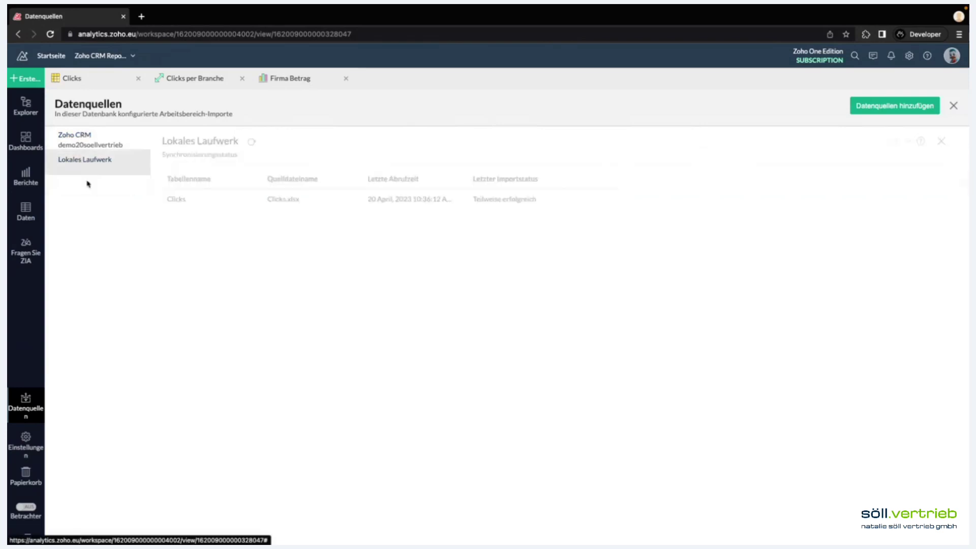